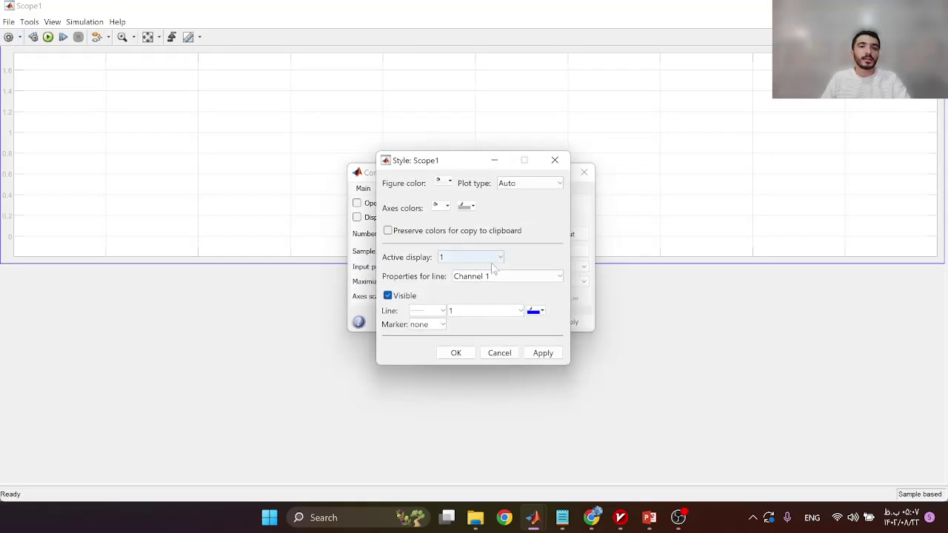
Step: Accept Scope1's style and configuration settings and close its window
{"action": "left_click", "coordinate": [454, 345]}
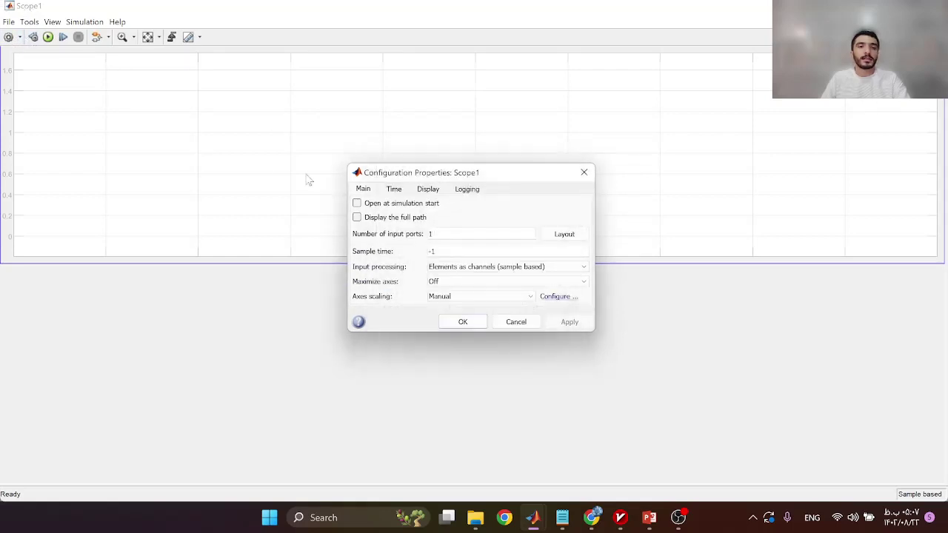
{"action": "left_click", "coordinate": [460, 322]}
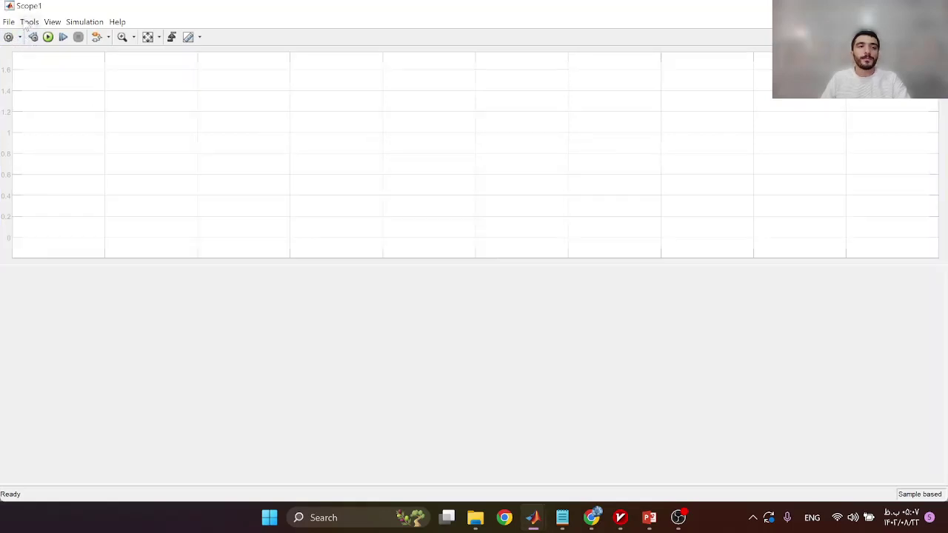
{"action": "left_click", "coordinate": [20, 37]}
{"action": "left_click", "coordinate": [9, 95]}
{"action": "left_click", "coordinate": [19, 90]}
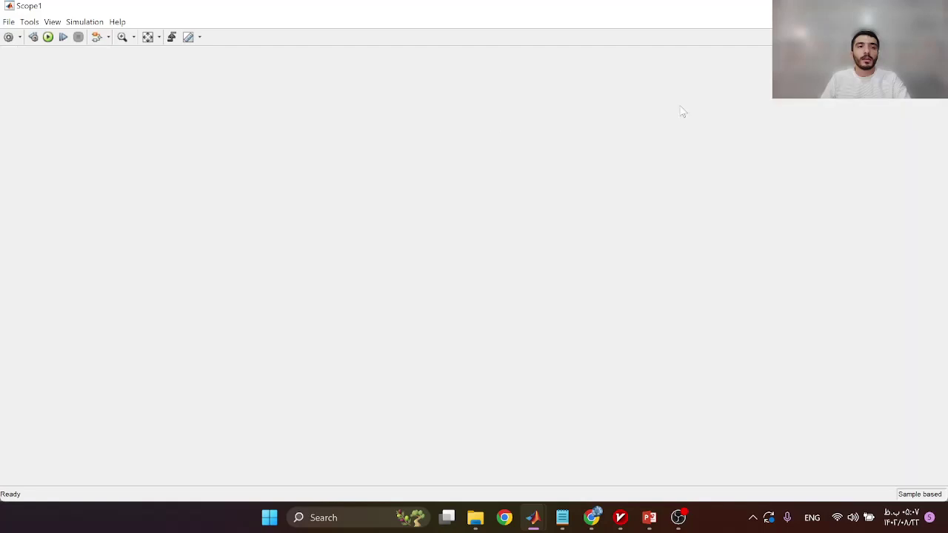
{"action": "left_click", "coordinate": [932, 6]}
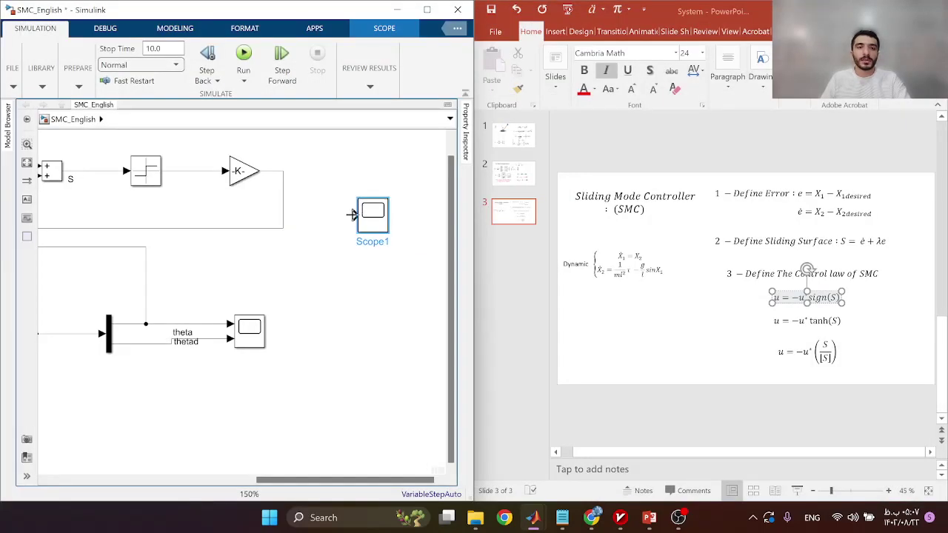
Step: Connect Scope1's input to the Gain block's output line and enlarge the model window to show the whole diagram
{"action": "left_click_drag", "start_coordinate": [359, 220], "coordinate": [283, 214]}
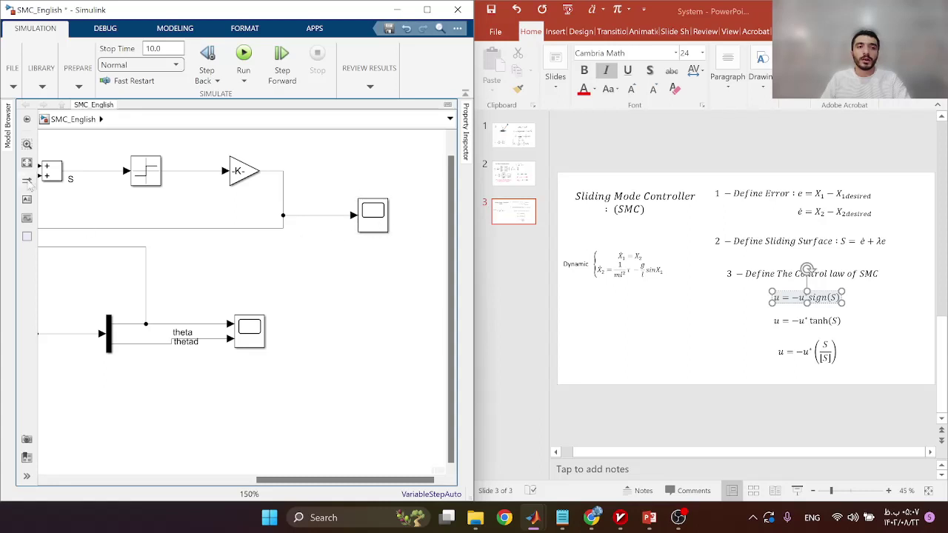
{"action": "left_click", "coordinate": [26, 162]}
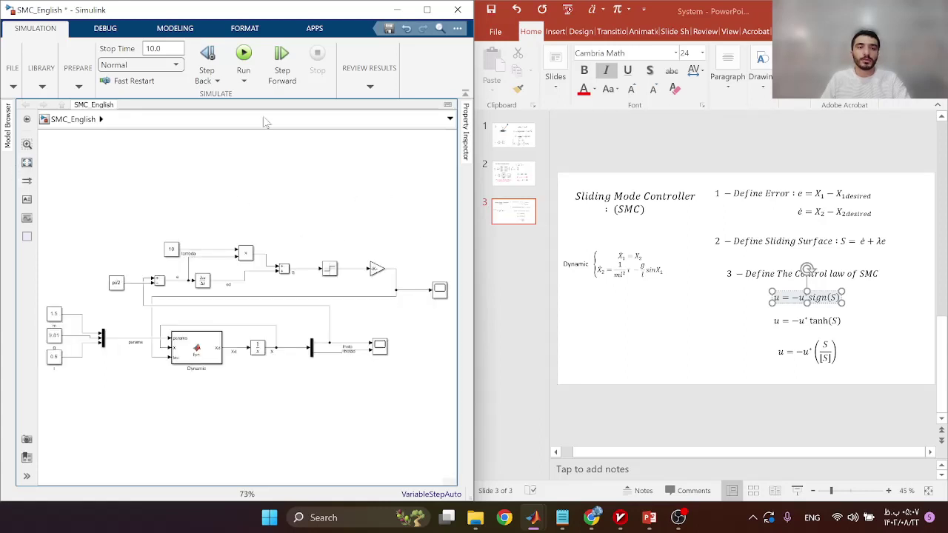
{"action": "left_click", "coordinate": [427, 10]}
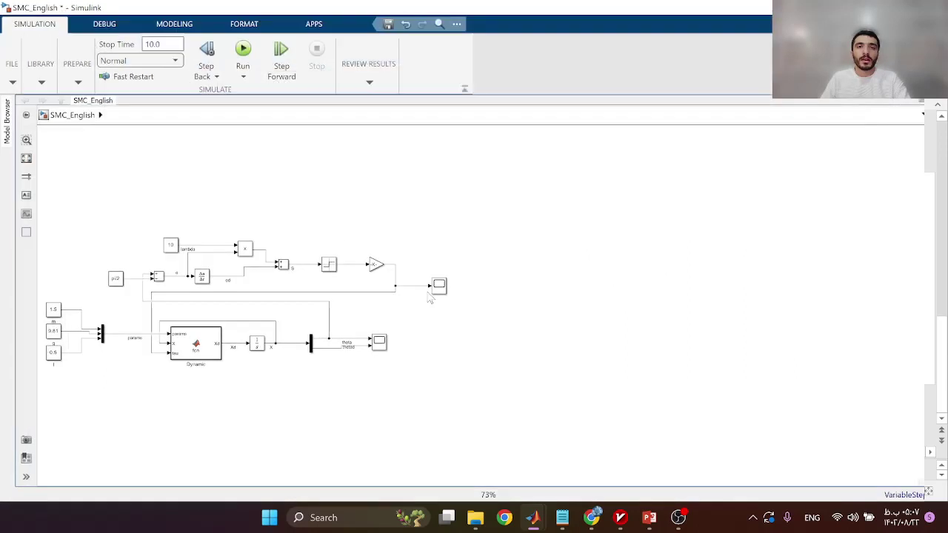
{"action": "left_click", "coordinate": [25, 158]}
Step: Try running the simulation with the Sign block in the control law, and stop the run
{"action": "left_click", "coordinate": [471, 50]}
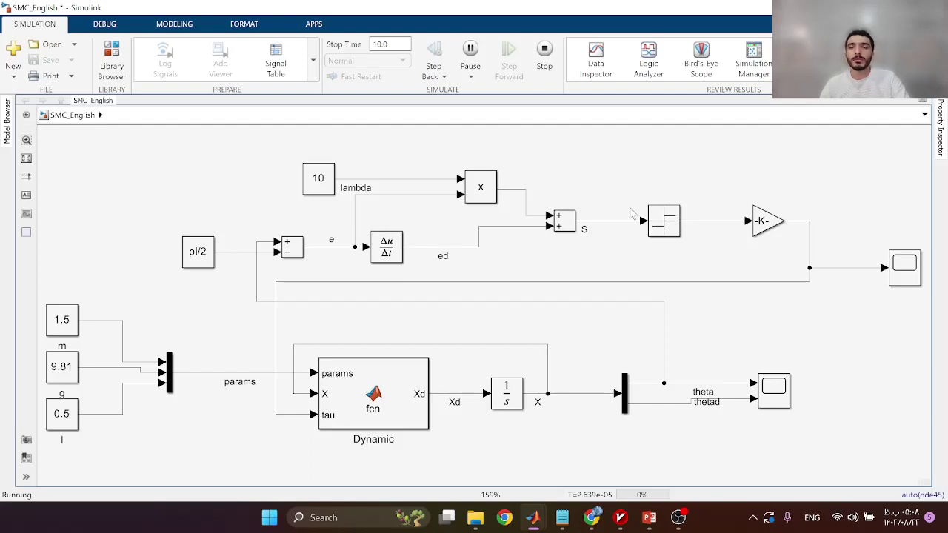
{"action": "left_click", "coordinate": [707, 285]}
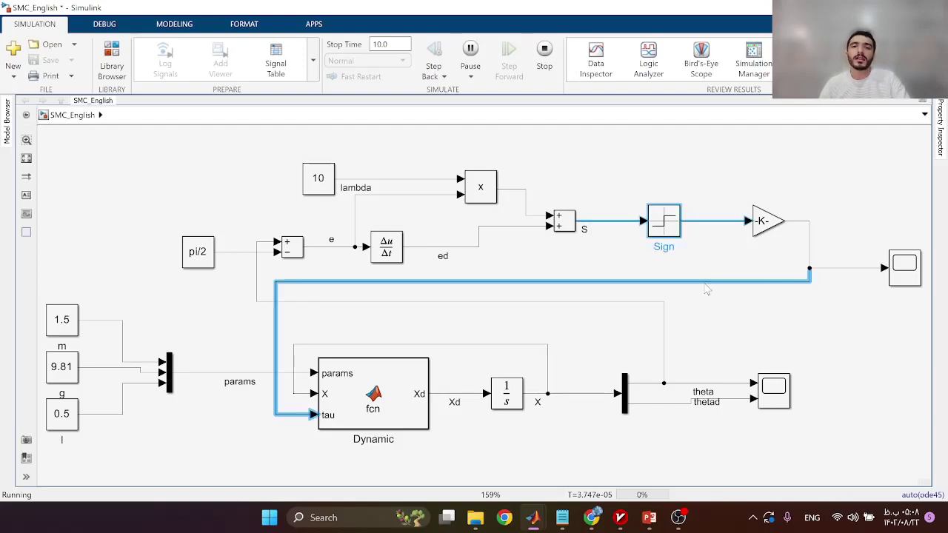
{"action": "left_click", "coordinate": [846, 366]}
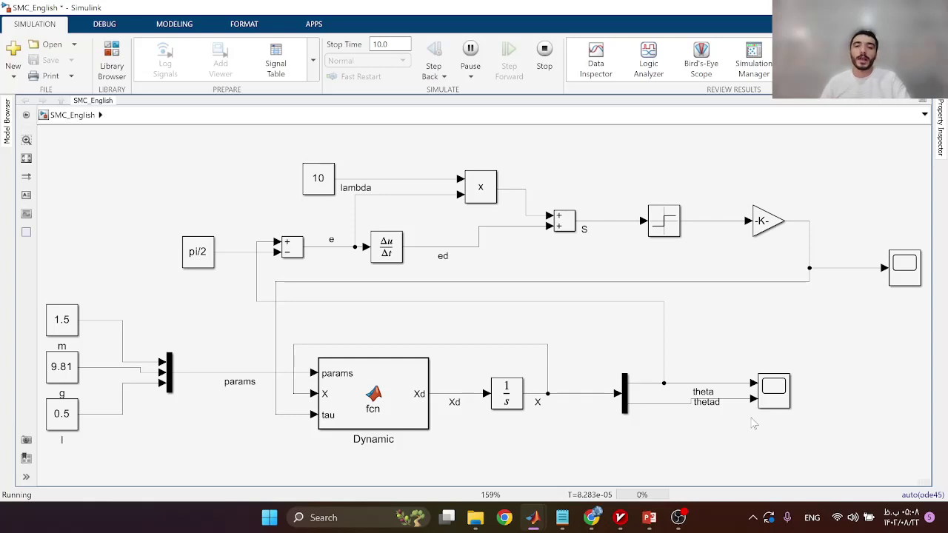
{"action": "mouse_move", "coordinate": [619, 516]}
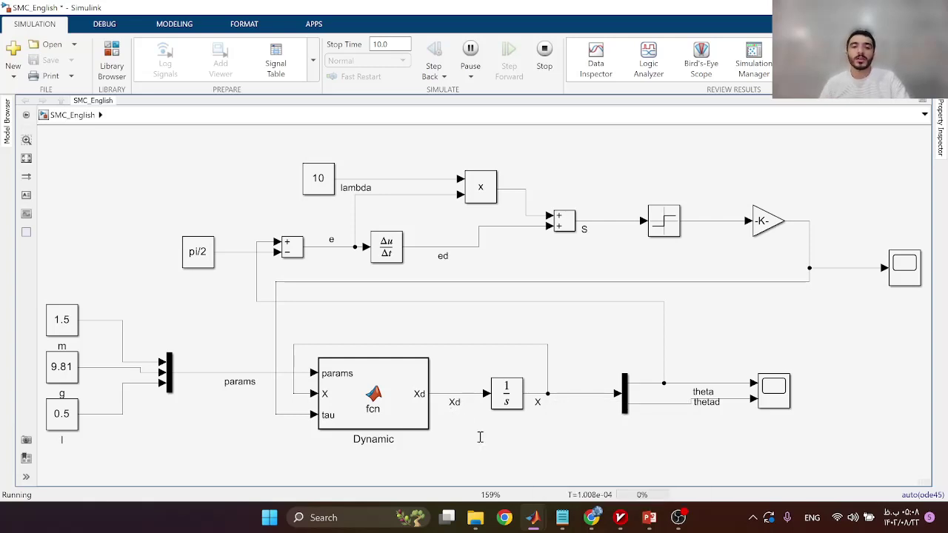
{"action": "left_click", "coordinate": [539, 72]}
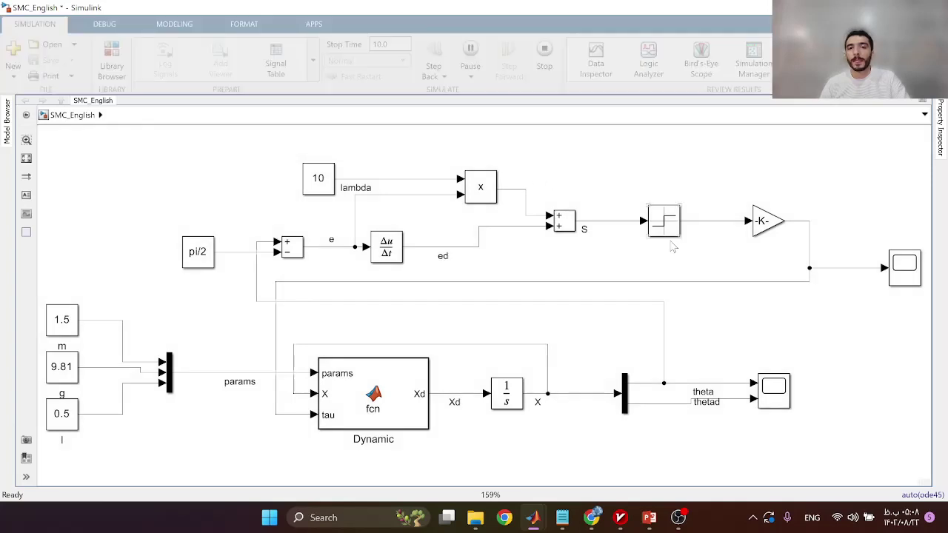
Step: Set the Gain block to -50 and try running the simulation again, stopping it partway
{"action": "scroll", "coordinate": [673, 248], "scroll_direction": "up", "scroll_amount": 1}
{"action": "double_click", "coordinate": [770, 219]}
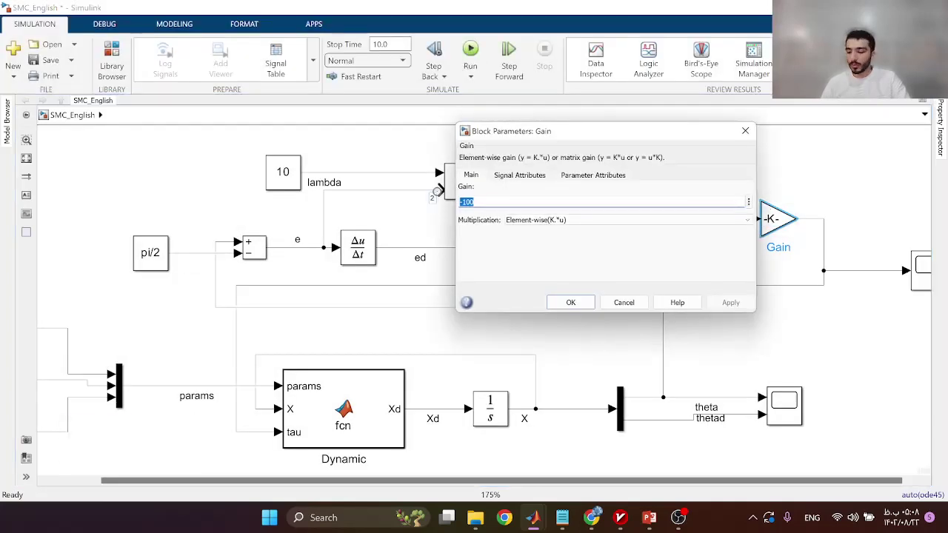
{"action": "type", "text": "-50"}
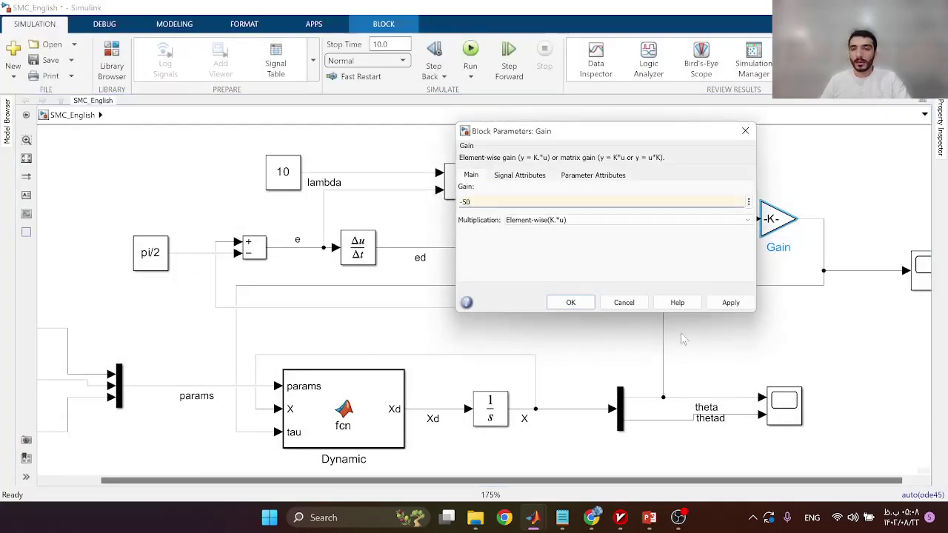
{"action": "left_click", "coordinate": [730, 302]}
{"action": "left_click", "coordinate": [570, 302]}
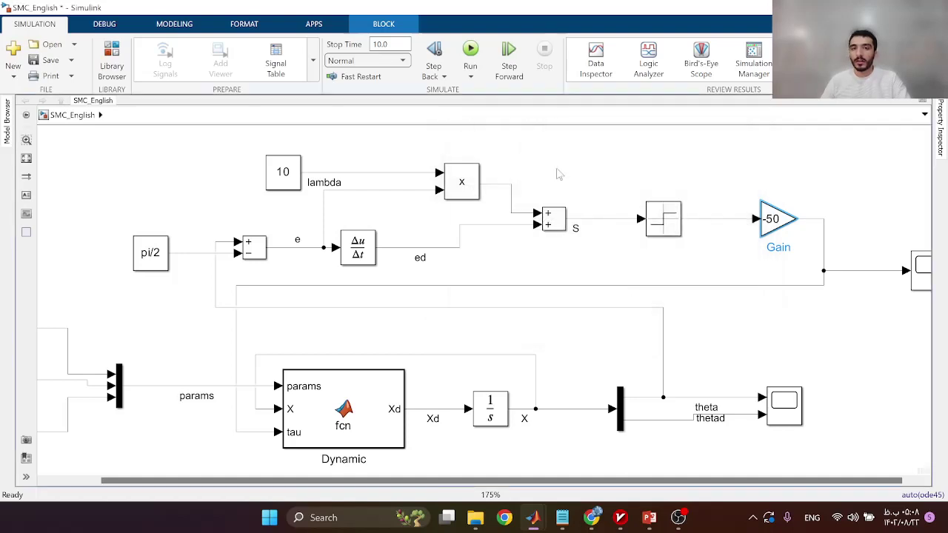
{"action": "left_click", "coordinate": [478, 50]}
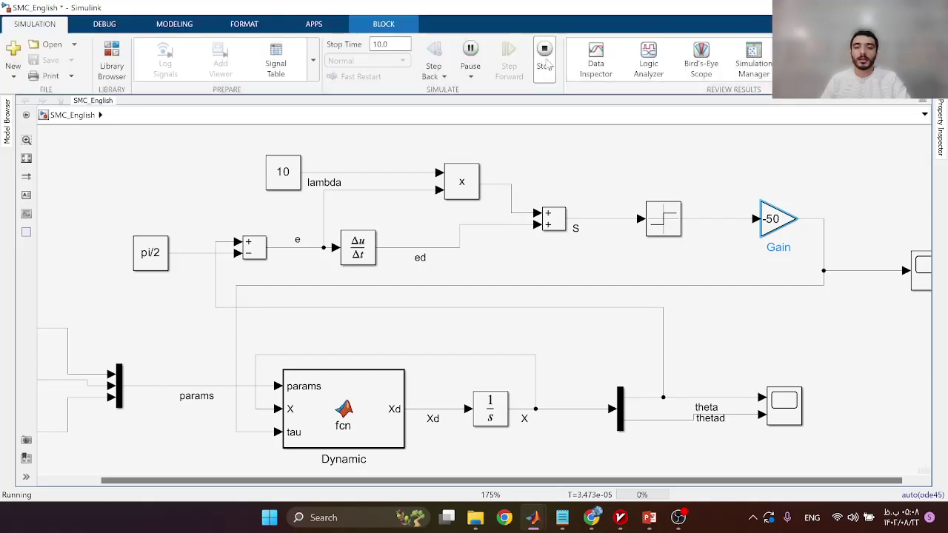
{"action": "left_click", "coordinate": [545, 59]}
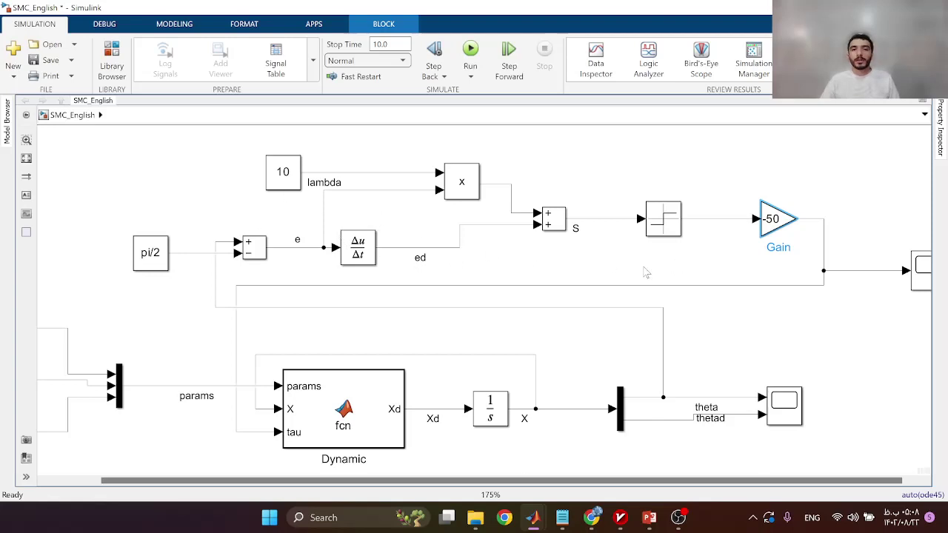
Step: Set the Gain block to -10 and run the simulation
{"action": "double_click", "coordinate": [774, 218]}
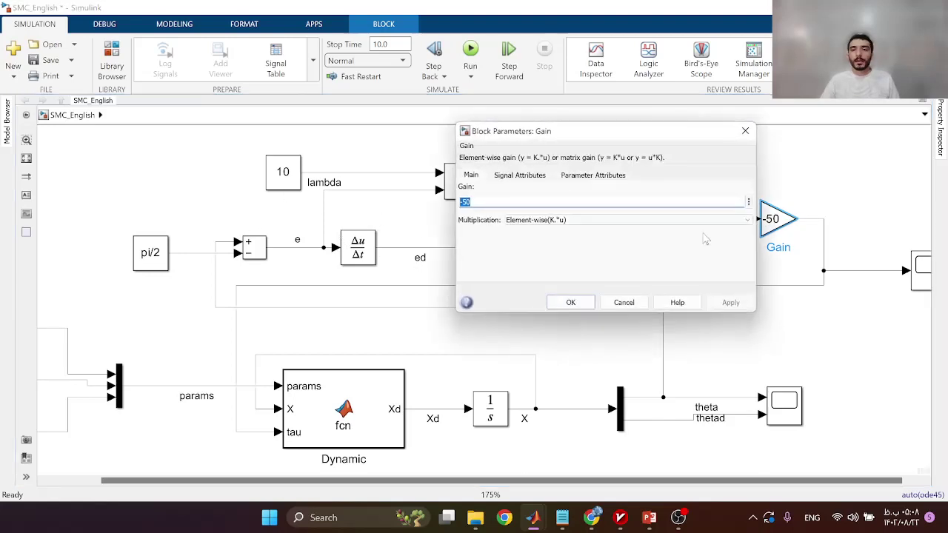
{"action": "type", "text": "-"}
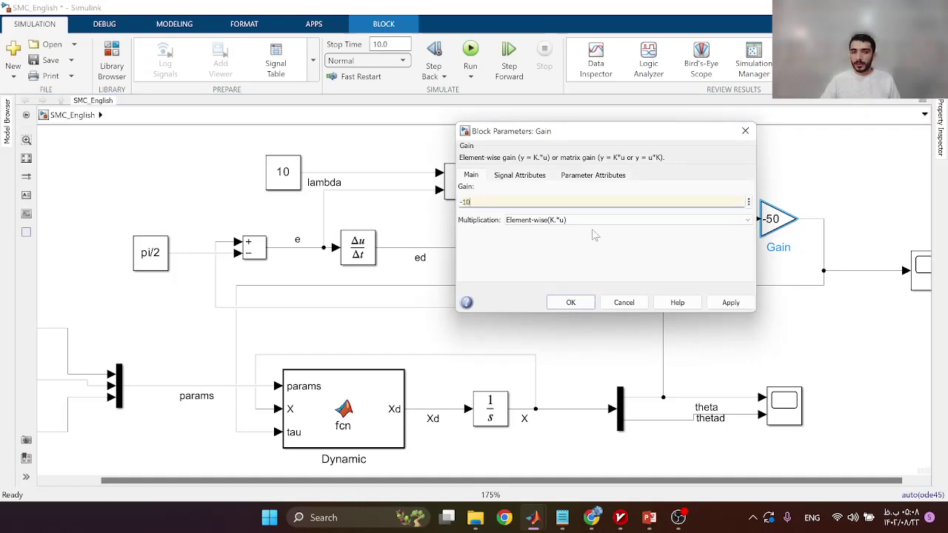
{"action": "type", "text": "10"}
{"action": "left_click", "coordinate": [731, 302]}
{"action": "left_click", "coordinate": [570, 302]}
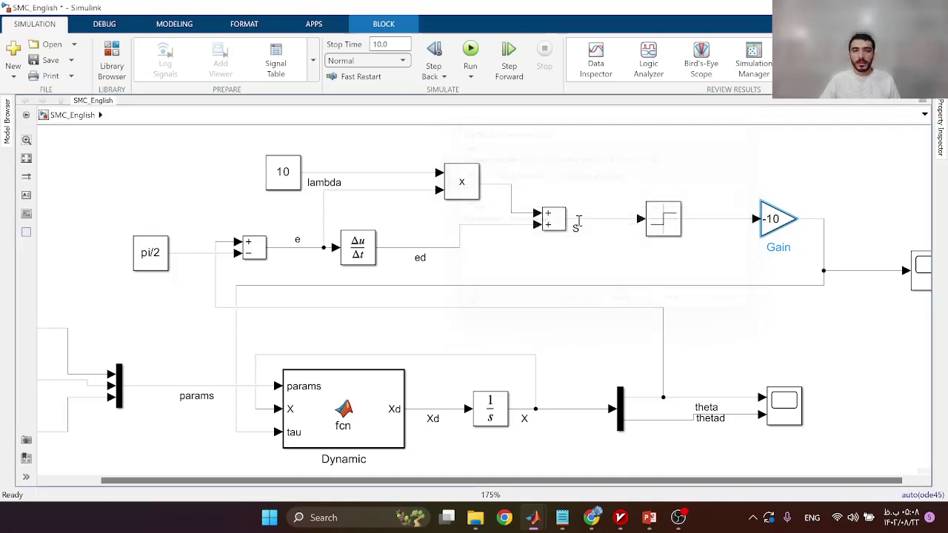
{"action": "left_click", "coordinate": [469, 48]}
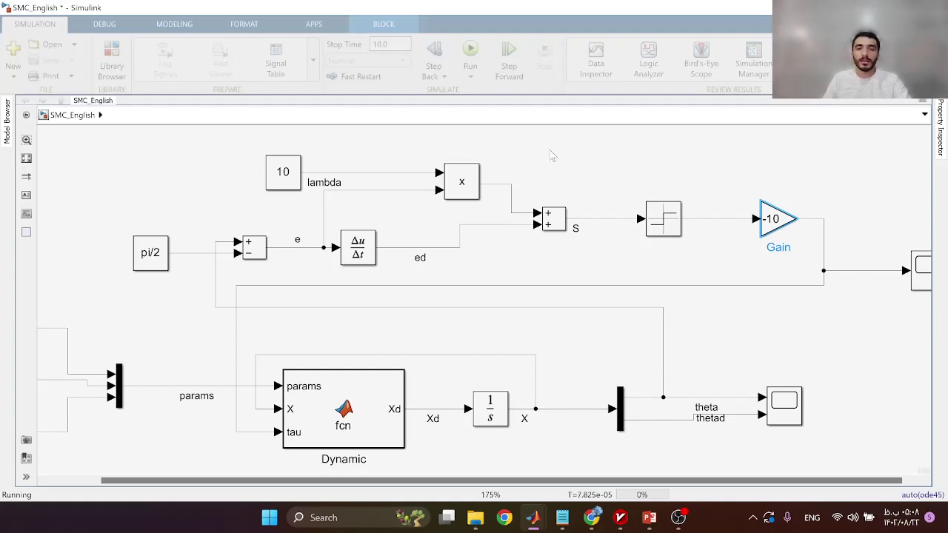
Step: Set the lambda constant to 2 and try the simulation, stopping the run partway
{"action": "scroll", "coordinate": [487, 254], "scroll_direction": "down", "scroll_amount": 1}
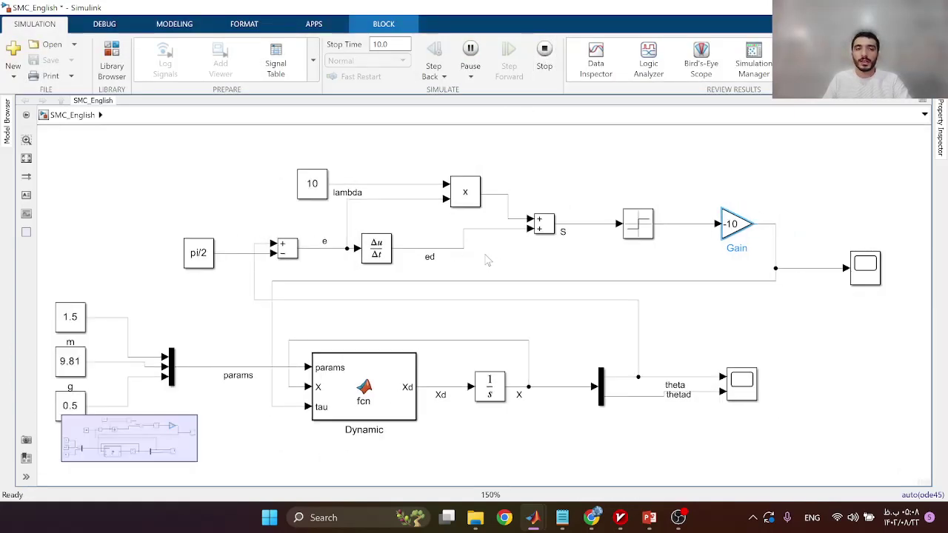
{"action": "double_click", "coordinate": [313, 184]}
{"action": "type", "text": "2"}
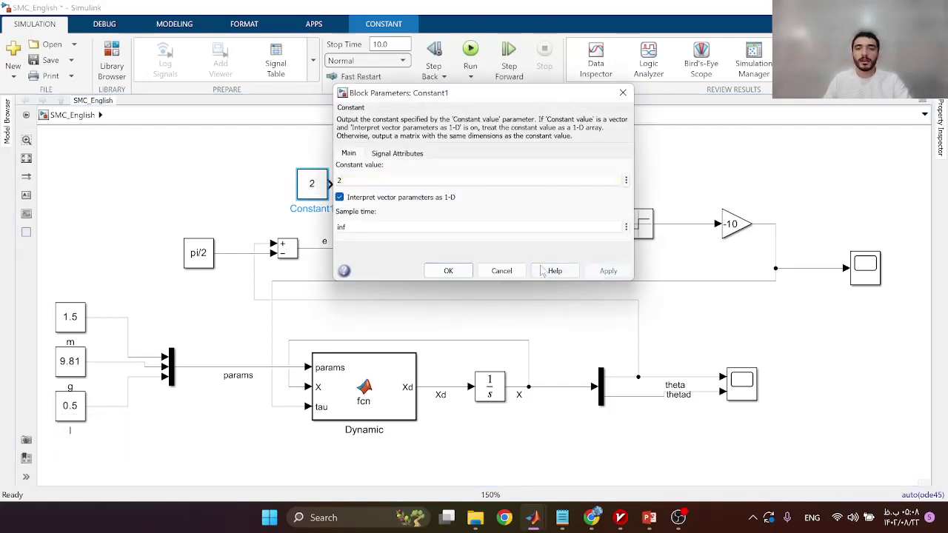
{"action": "left_click", "coordinate": [448, 271]}
{"action": "left_click", "coordinate": [471, 52]}
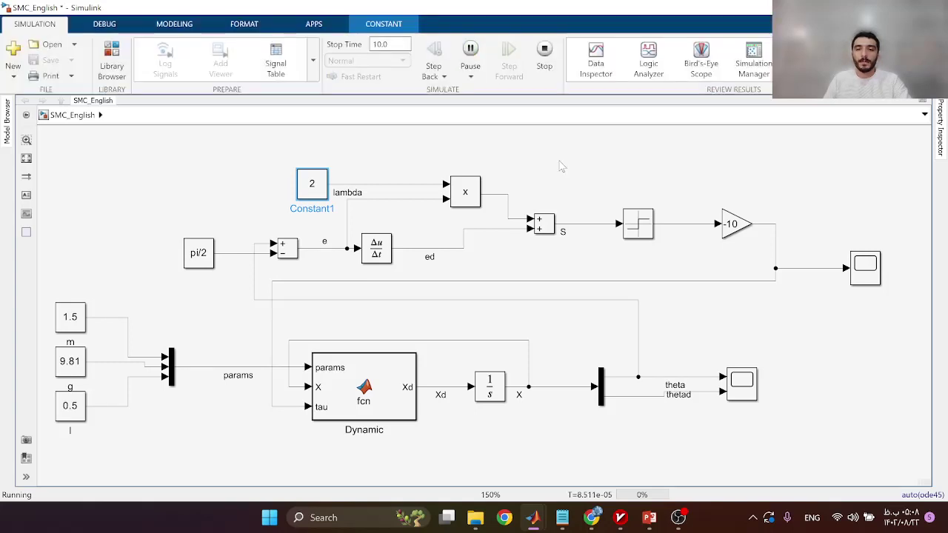
{"action": "left_click", "coordinate": [548, 55]}
{"action": "left_click", "coordinate": [574, 205]}
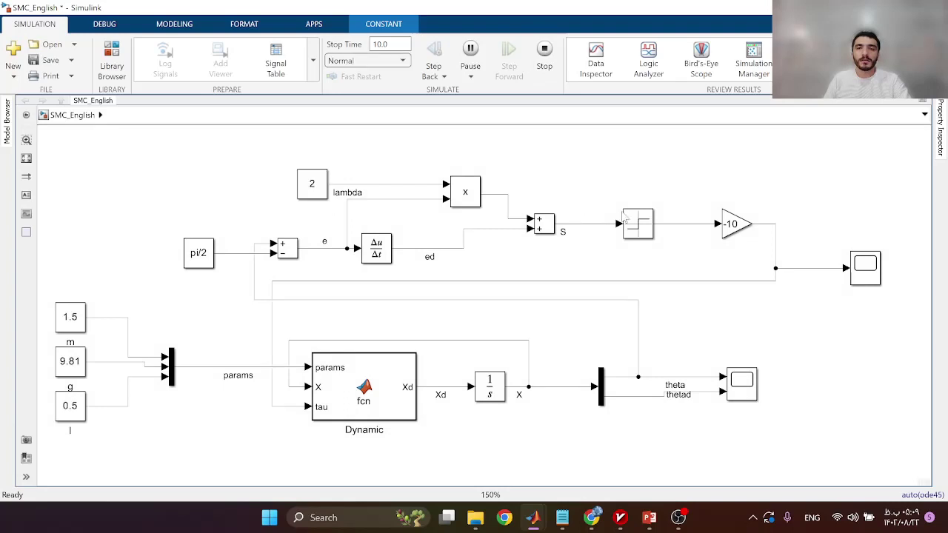
Step: Replace the Sign block between the S sum and the Gain block with a Tanh block
{"action": "scroll", "coordinate": [623, 216], "scroll_direction": "up", "scroll_amount": 1}
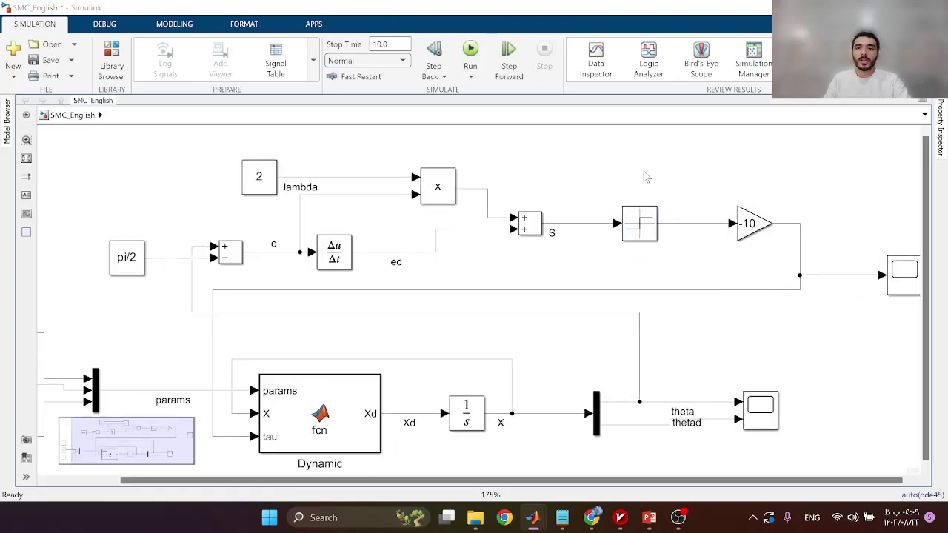
{"action": "double_click", "coordinate": [644, 176]}
{"action": "type", "text": "tan"}
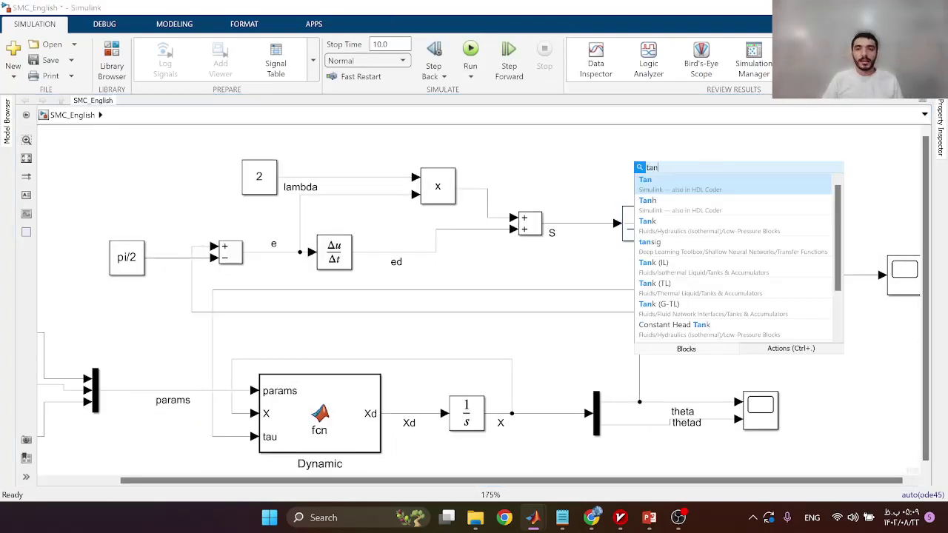
{"action": "type", "text": "h"}
{"action": "key", "text": "Return"}
{"action": "left_click", "coordinate": [639, 239]}
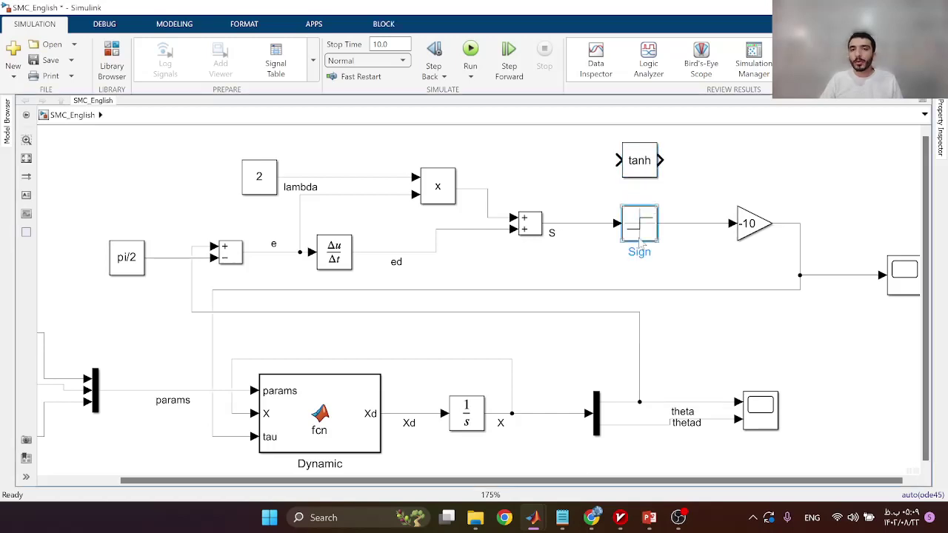
{"action": "key", "text": "Delete"}
{"action": "left_click_drag", "start_coordinate": [640, 161], "coordinate": [644, 228]}
Step: Run the simulation with the Tanh control law and examine the theta and thetad plots in the scope
{"action": "left_click", "coordinate": [470, 50]}
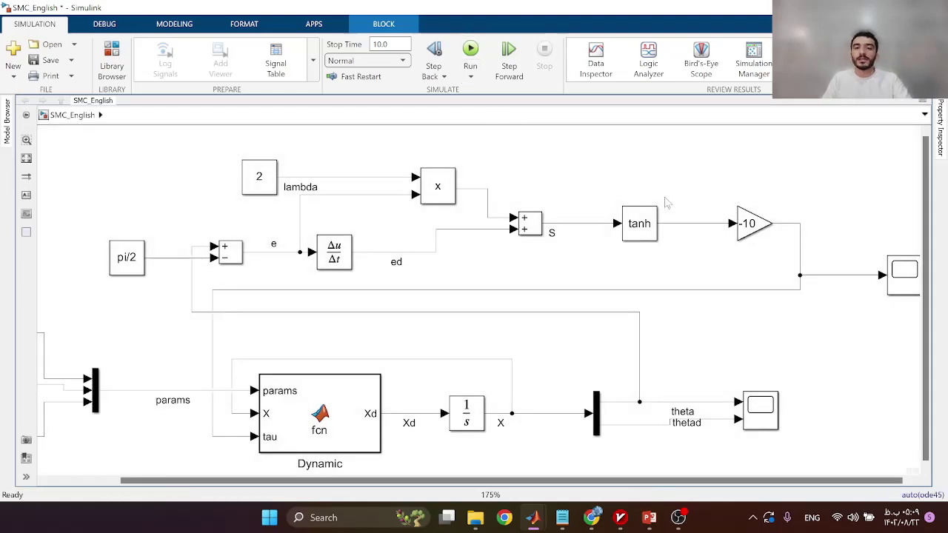
{"action": "scroll", "coordinate": [695, 200], "scroll_direction": "down", "scroll_amount": 1}
{"action": "left_click_drag", "start_coordinate": [740, 219], "coordinate": [662, 205]}
{"action": "scroll", "coordinate": [731, 300], "scroll_direction": "up", "scroll_amount": 1}
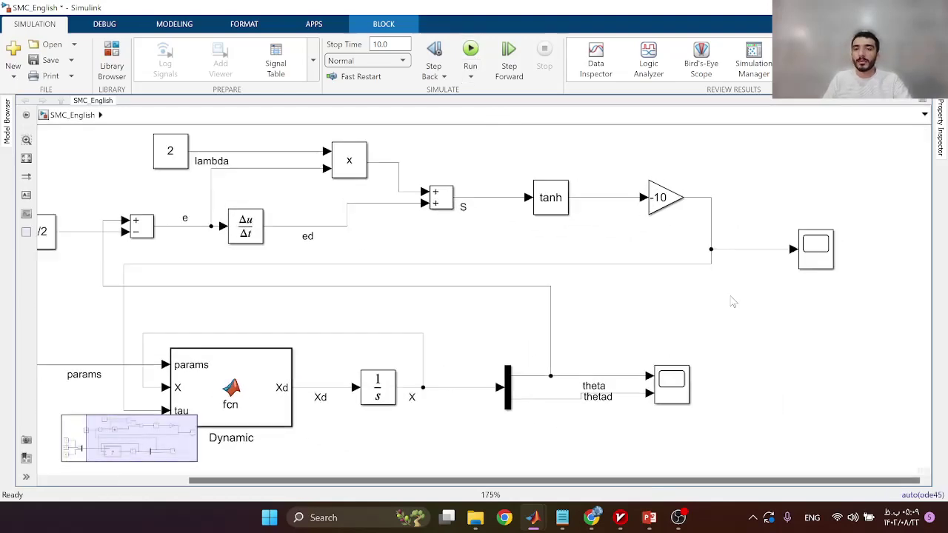
{"action": "double_click", "coordinate": [673, 387]}
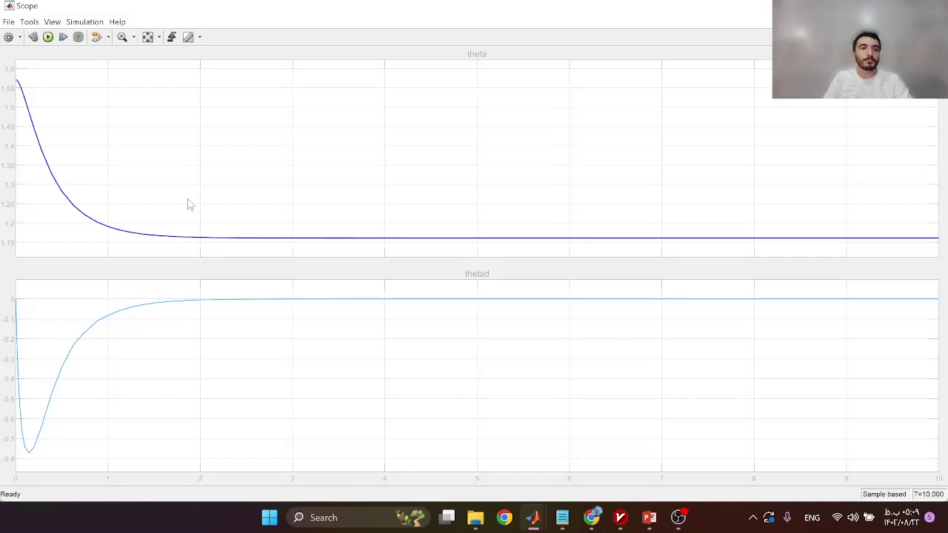
{"action": "left_click", "coordinate": [931, 6]}
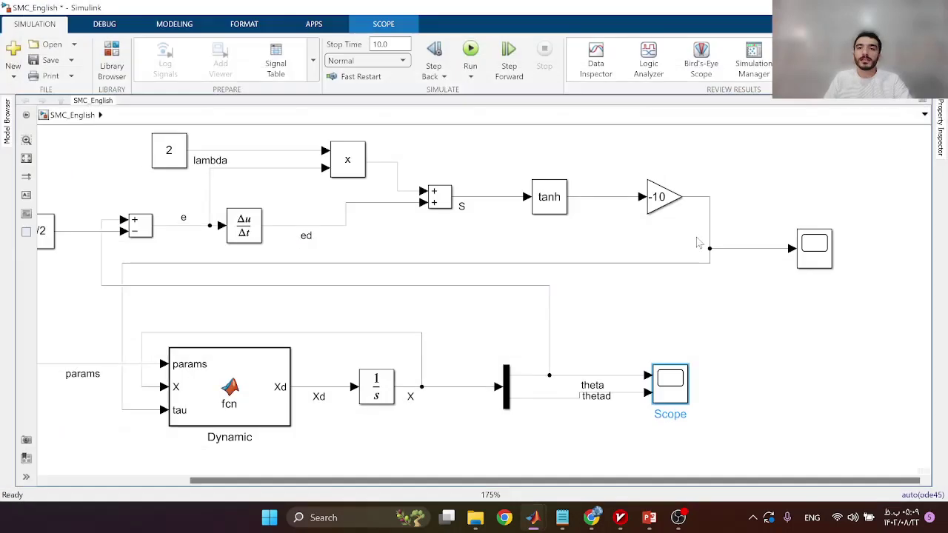
Step: Move the Scope block farther from the Demux to make room and add a Mux block near the theta line
{"action": "scroll", "coordinate": [697, 240], "scroll_direction": "down", "scroll_amount": 1}
{"action": "scroll", "coordinate": [600, 255], "scroll_direction": "left", "scroll_amount": 1}
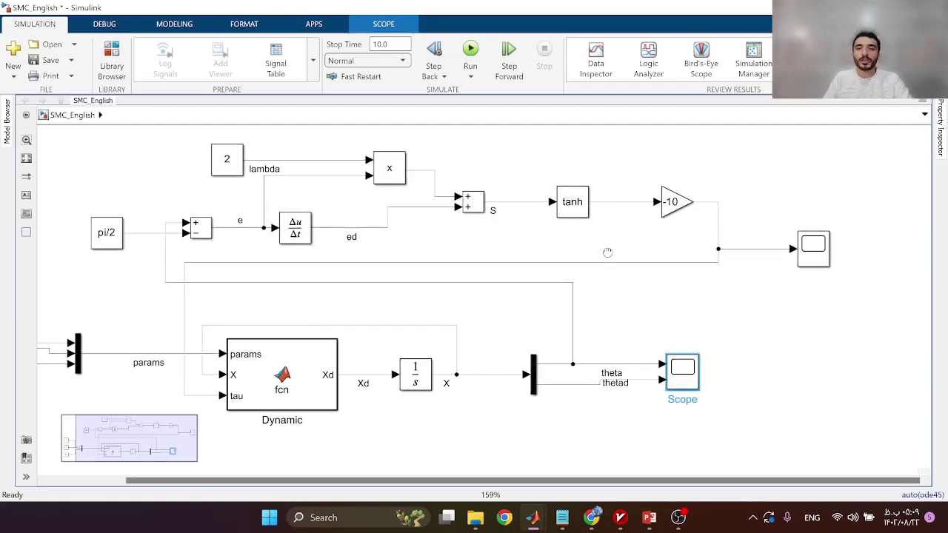
{"action": "scroll", "coordinate": [543, 269], "scroll_direction": "down", "scroll_amount": 1}
{"action": "left_click_drag", "start_coordinate": [689, 362], "coordinate": [781, 361]}
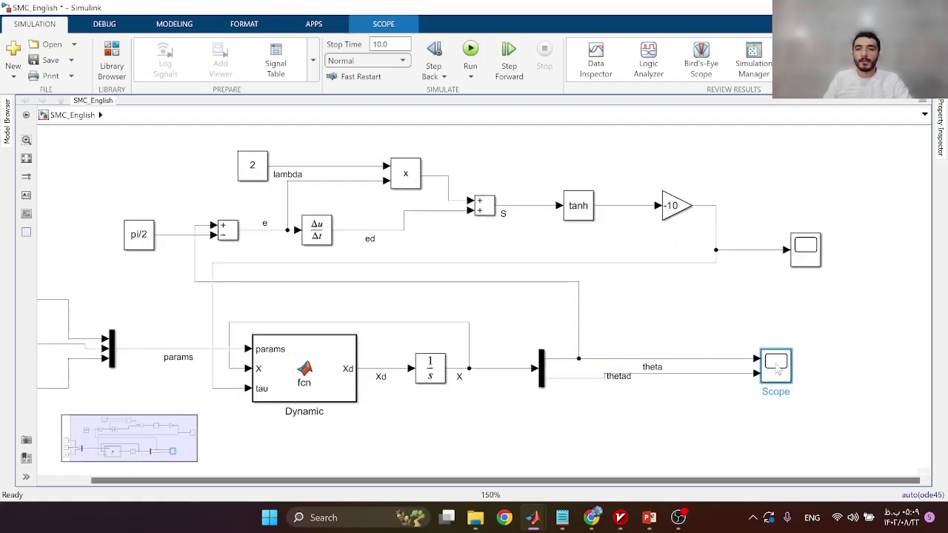
{"action": "left_click", "coordinate": [729, 404]}
{"action": "double_click", "coordinate": [654, 333]}
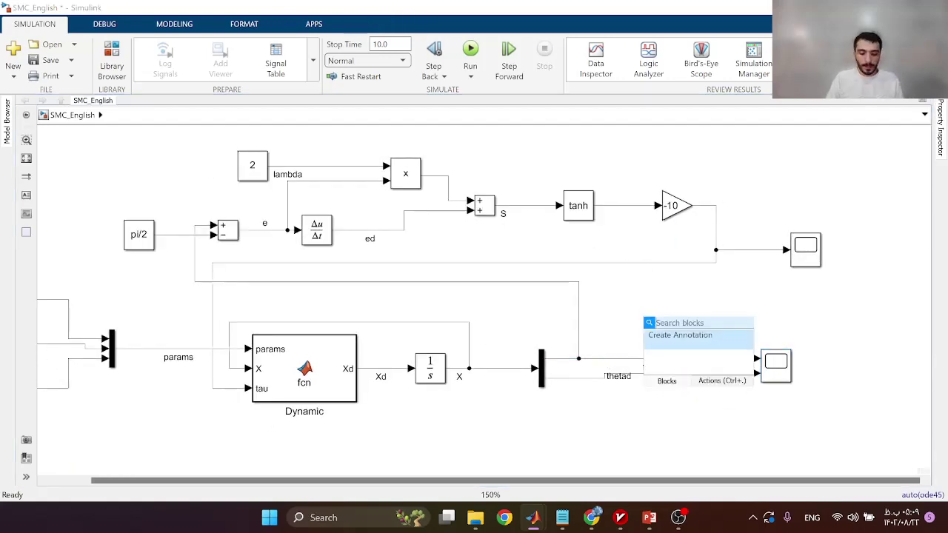
{"action": "type", "text": "mux"}
{"action": "left_click", "coordinate": [675, 345]}
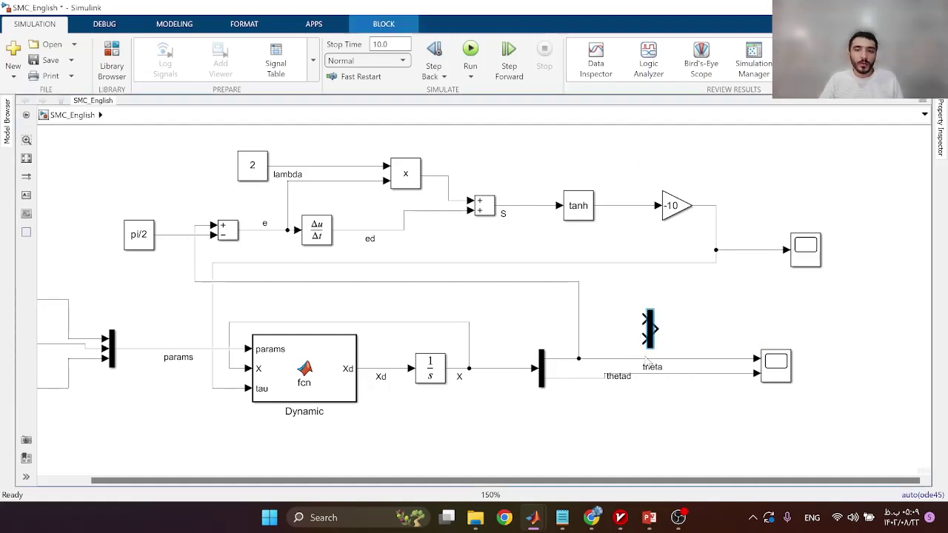
Step: Replace the direct theta line to the scope by feeding theta and the pi/2 reference through the Mux into the scope's first input
{"action": "left_click", "coordinate": [650, 358]}
{"action": "key", "text": "Delete"}
{"action": "mouse_move", "coordinate": [650, 330]}
{"action": "left_mouse_down"}
{"action": "mouse_move", "coordinate": [674, 349]}
{"action": "mouse_move", "coordinate": [579, 359]}
{"action": "left_mouse_up"}
{"action": "scroll", "coordinate": [579, 360], "scroll_direction": "down", "scroll_amount": 1}
{"action": "left_click_drag", "start_coordinate": [508, 332], "coordinate": [590, 320]}
{"action": "left_click_drag", "start_coordinate": [720, 338], "coordinate": [308, 252]}
{"action": "scroll", "coordinate": [685, 340], "scroll_direction": "up", "scroll_amount": 2}
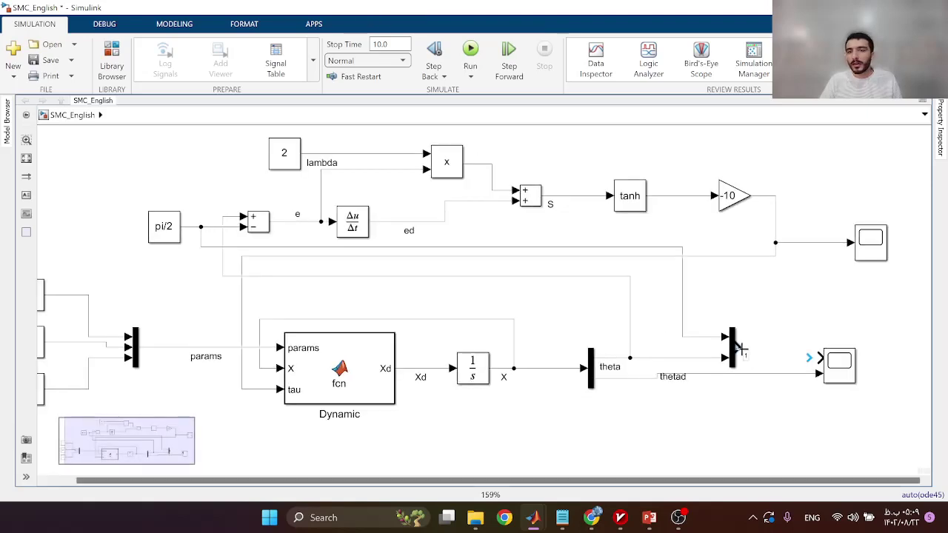
{"action": "left_click_drag", "start_coordinate": [736, 346], "coordinate": [830, 361]}
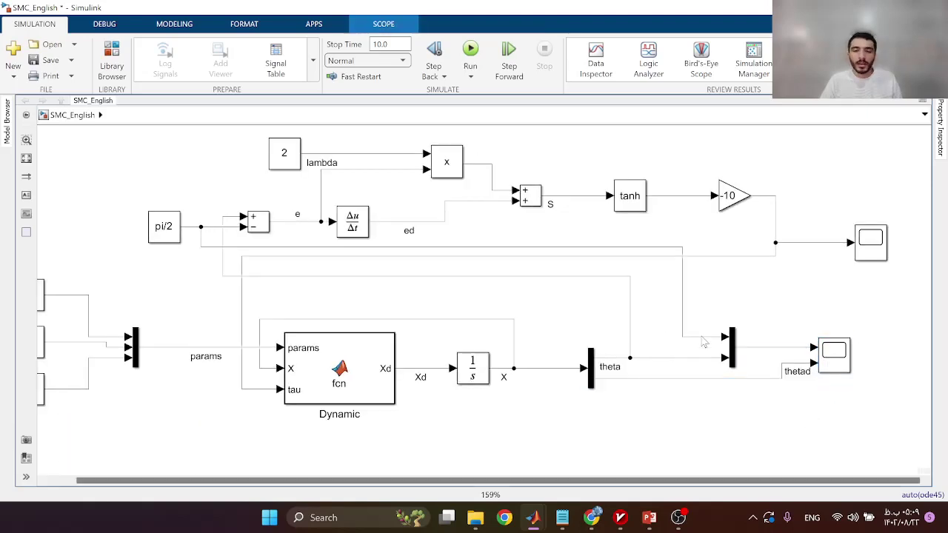
Step: Set the Gain block to -50 and run the simulation
{"action": "double_click", "coordinate": [731, 197]}
{"action": "type", "text": "-50"}
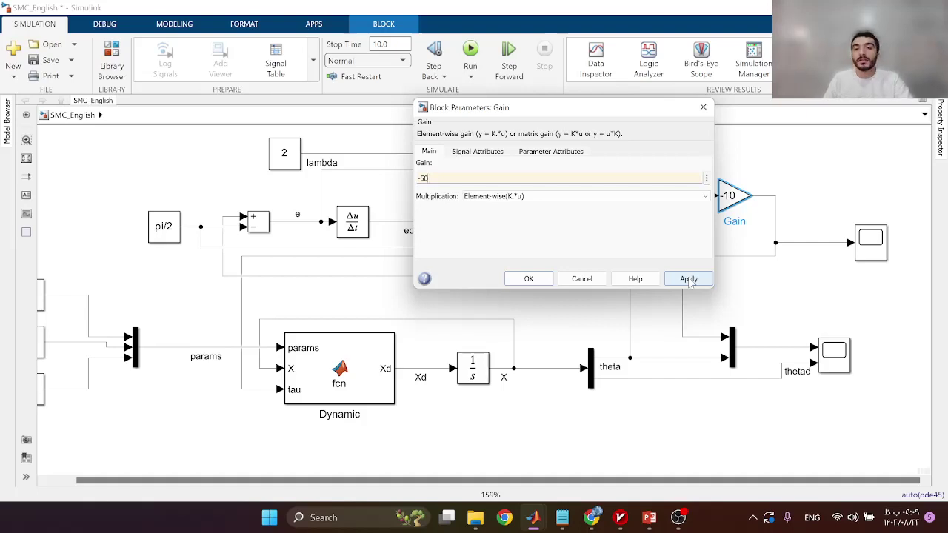
{"action": "left_click", "coordinate": [689, 279]}
{"action": "left_click", "coordinate": [527, 279]}
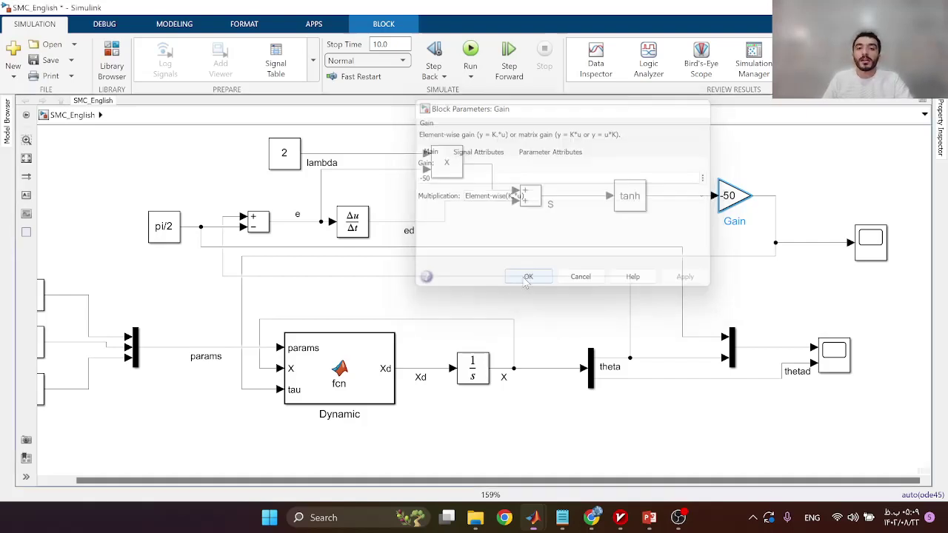
{"action": "left_click", "coordinate": [469, 49]}
Step: Examine theta against the pi/2 reference, together with thetad, in the Scope plots
{"action": "double_click", "coordinate": [830, 348]}
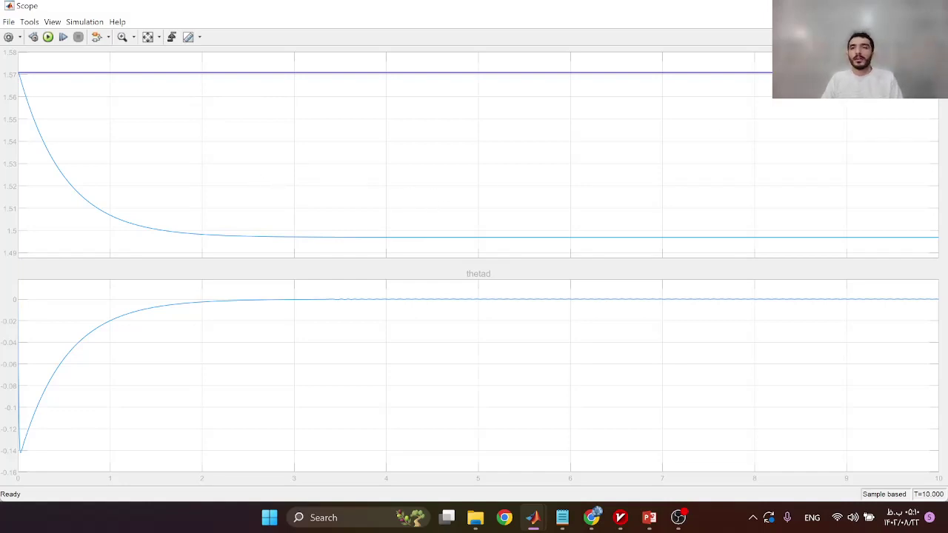
{"action": "left_click", "coordinate": [933, 6]}
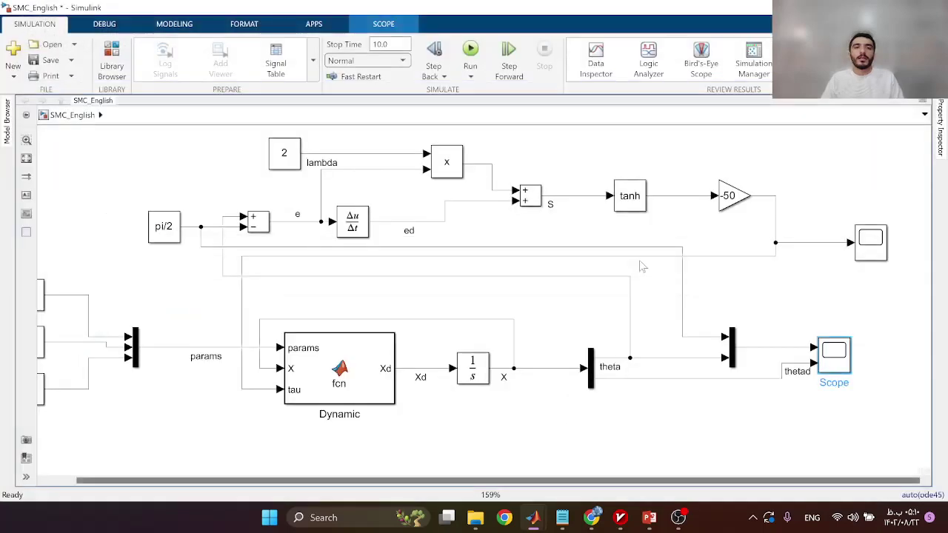
{"action": "left_click", "coordinate": [778, 313]}
Step: Set the Integrator's initial condition to [0;0] and run the simulation
{"action": "double_click", "coordinate": [481, 368]}
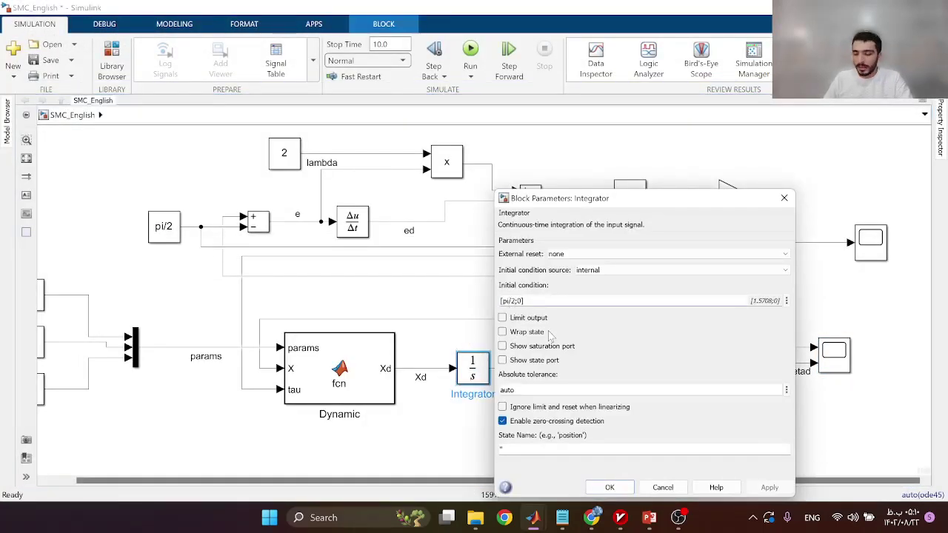
{"action": "key", "text": "BackSpace"}
{"action": "key", "text": "BackSpace"}
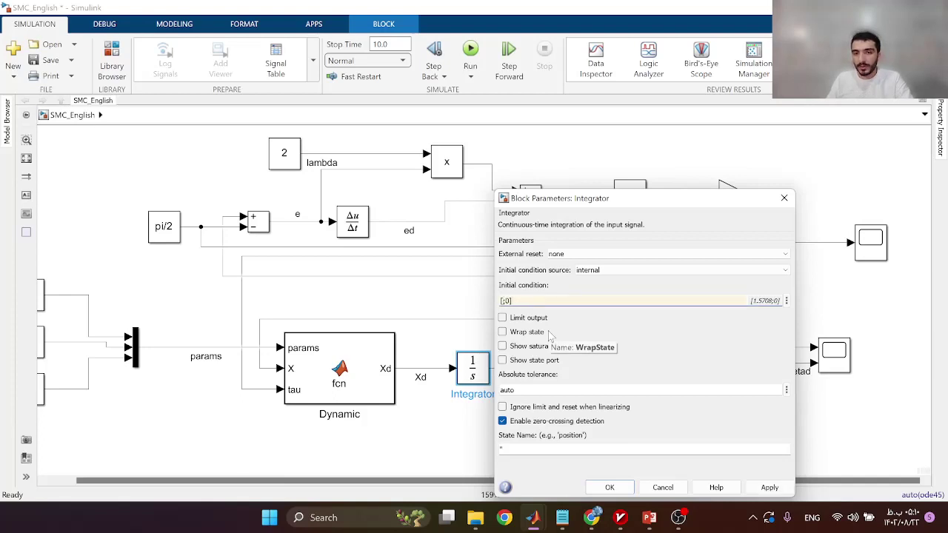
{"action": "type", "text": "0"}
{"action": "left_click", "coordinate": [770, 487]}
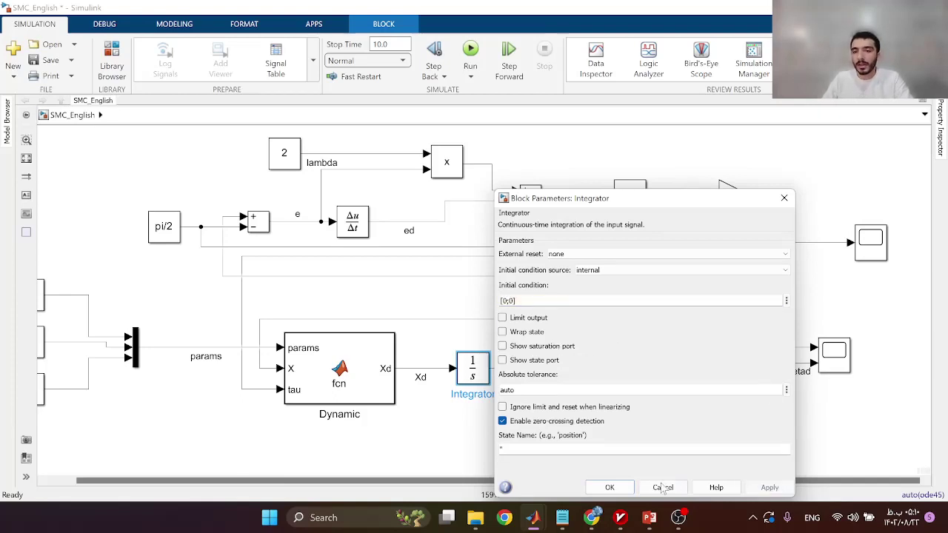
{"action": "left_click", "coordinate": [628, 488]}
{"action": "left_click", "coordinate": [470, 52]}
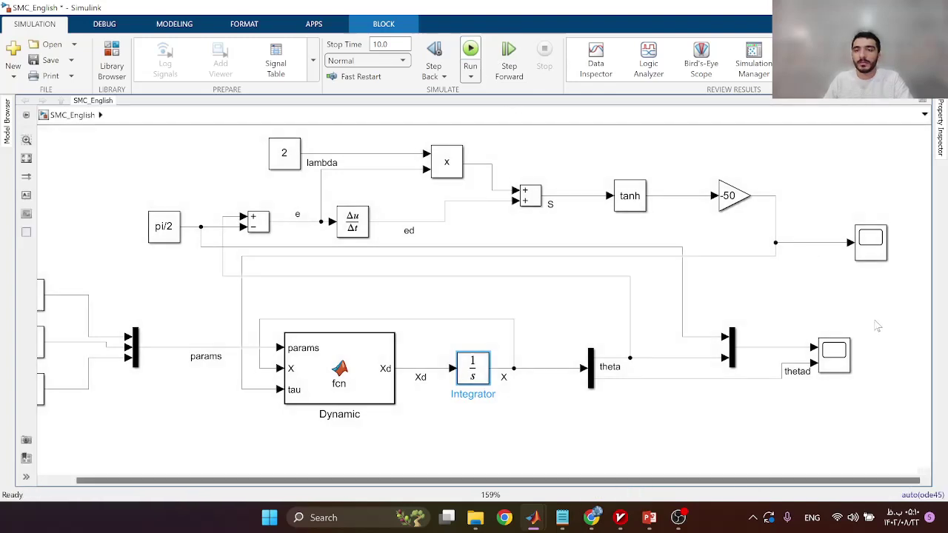
Step: View how theta tracks the reference from the zero initial condition in the Scope plots
{"action": "left_click", "coordinate": [838, 374]}
{"action": "double_click", "coordinate": [836, 354]}
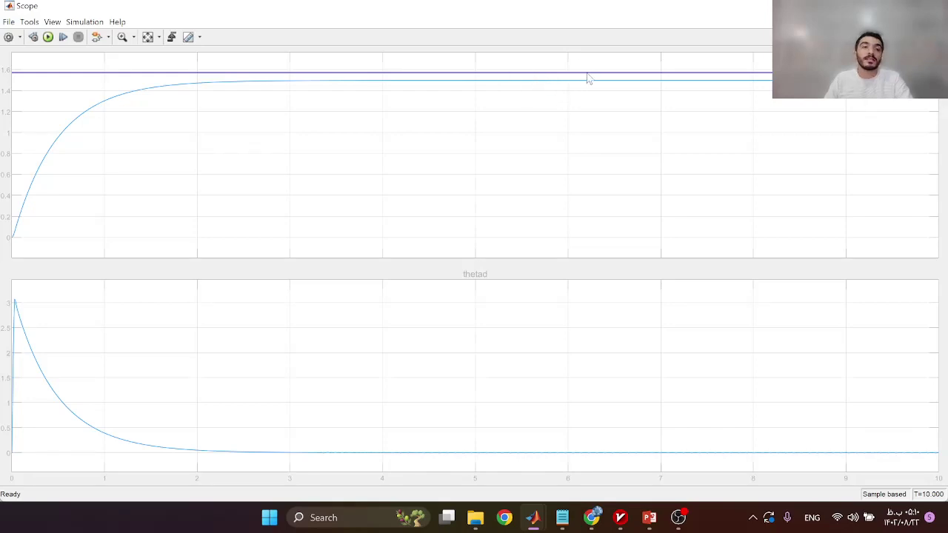
{"action": "left_click", "coordinate": [931, 6]}
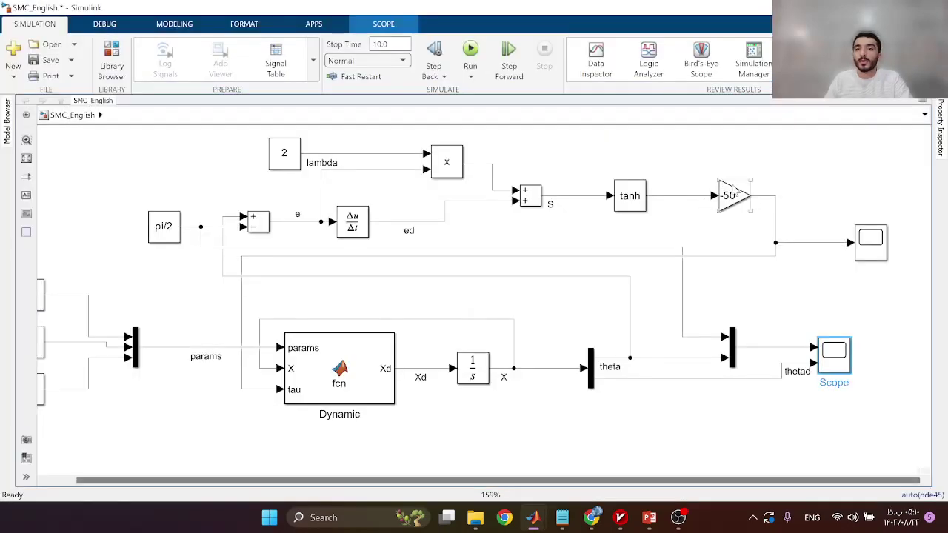
Step: Set the Gain block to -100 and rerun the simulation
{"action": "double_click", "coordinate": [732, 186]}
{"action": "type", "text": "-"}
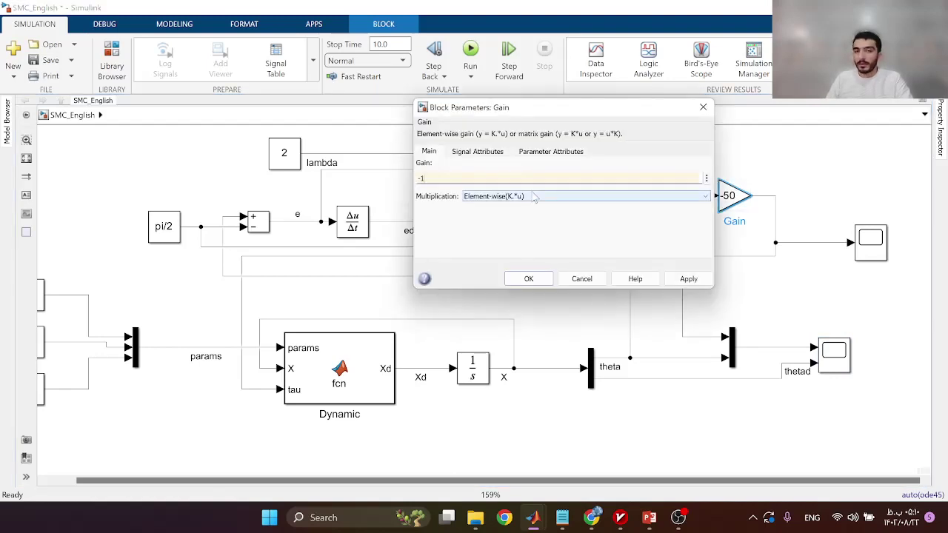
{"action": "type", "text": "100"}
{"action": "left_click", "coordinate": [668, 279]}
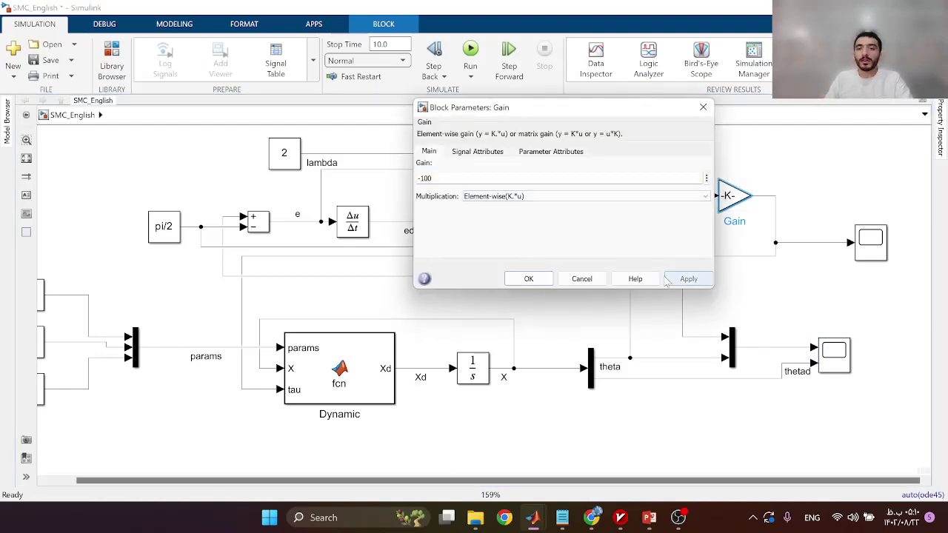
{"action": "left_click", "coordinate": [529, 278]}
{"action": "key", "text": "ctrl+t"}
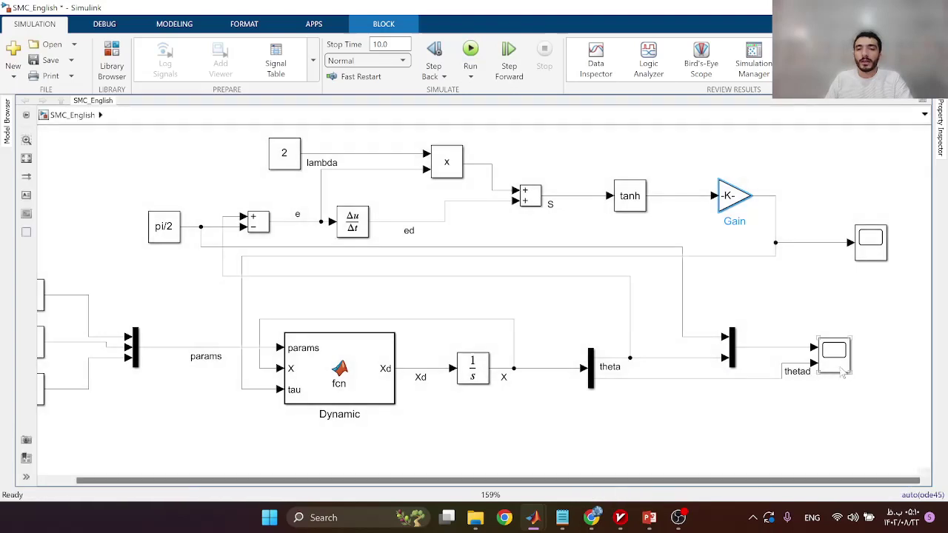
Step: Zoom in on the theta plot in the Scope to inspect the steady-state gap between theta and the reference
{"action": "double_click", "coordinate": [840, 367]}
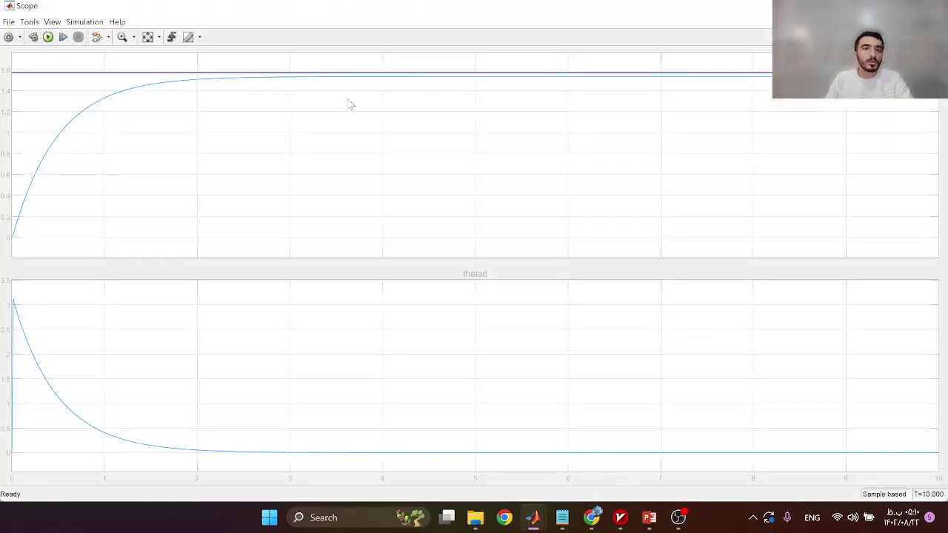
{"action": "left_click", "coordinate": [127, 37]}
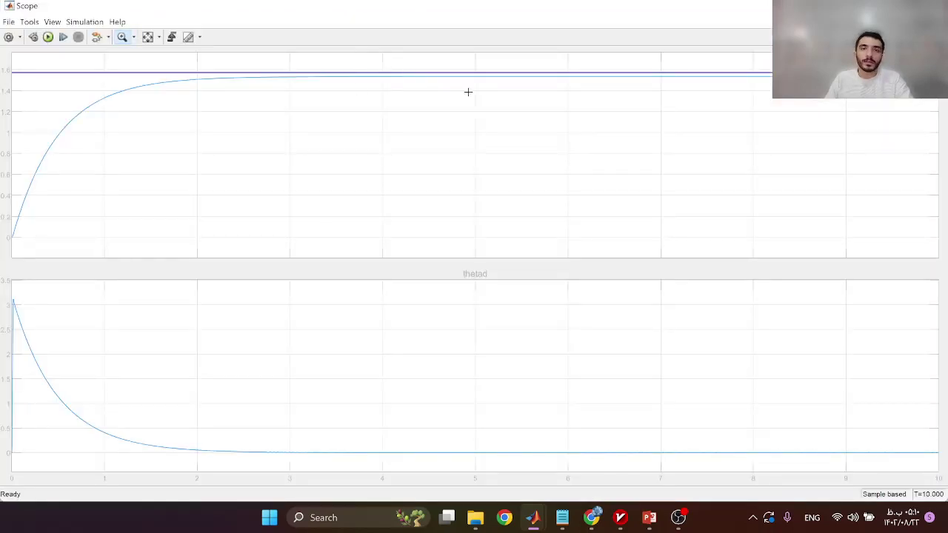
{"action": "left_click_drag", "start_coordinate": [468, 91], "coordinate": [535, 100]}
{"action": "left_click_drag", "start_coordinate": [297, 64], "coordinate": [602, 165]}
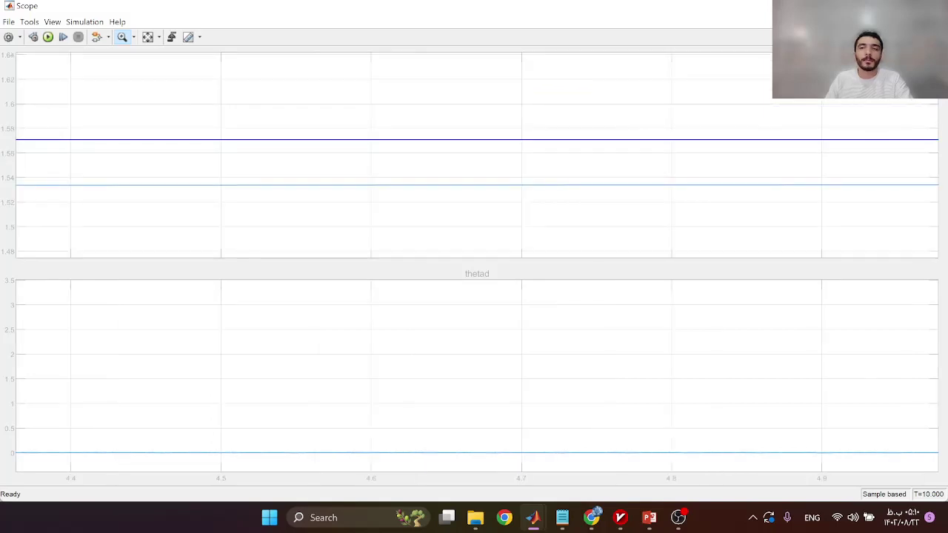
{"action": "left_click", "coordinate": [935, 6]}
Step: Examine the control signal tau in the Scope1 plot
{"action": "double_click", "coordinate": [873, 245]}
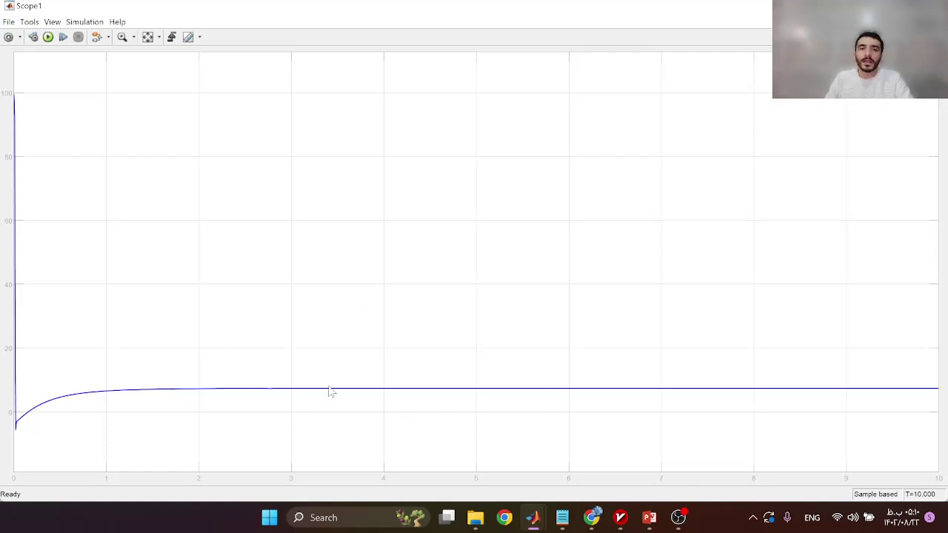
{"action": "left_click", "coordinate": [935, 6]}
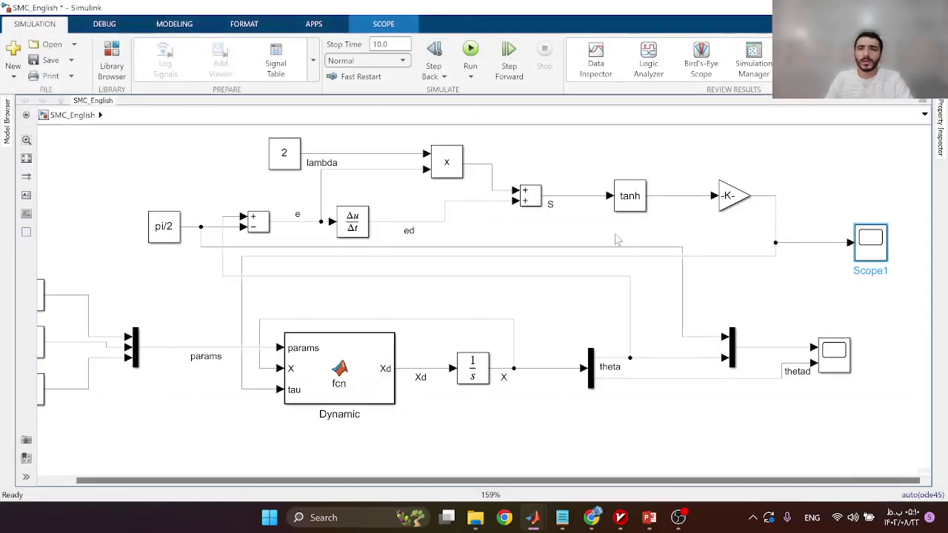
{"action": "left_click", "coordinate": [706, 238]}
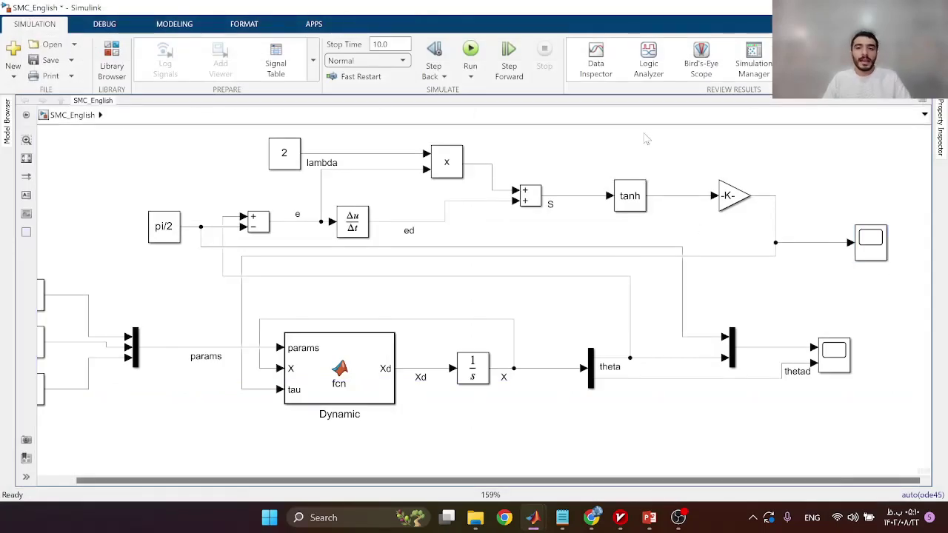
Step: Replace the Tanh block between the S sum and the Gain block with a Sign block
{"action": "double_click", "coordinate": [636, 205]}
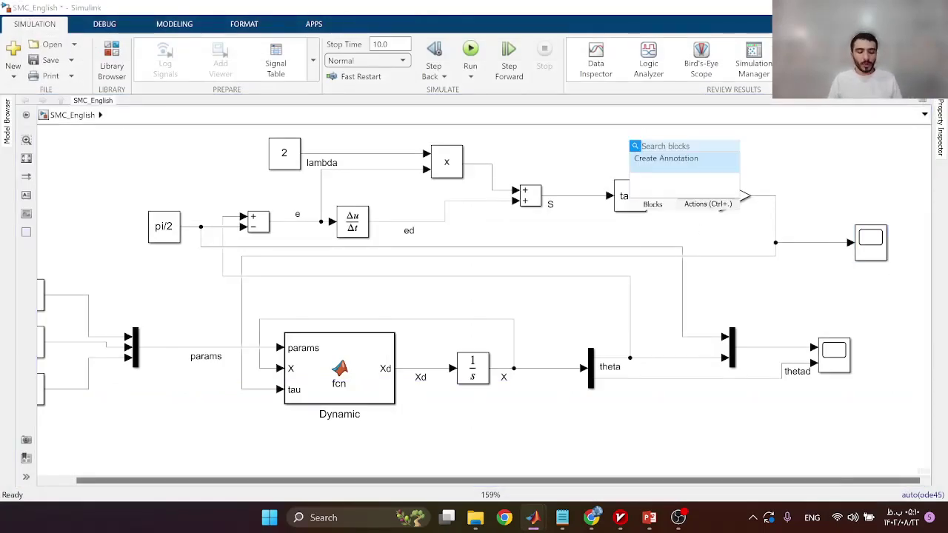
{"action": "type", "text": "sign"}
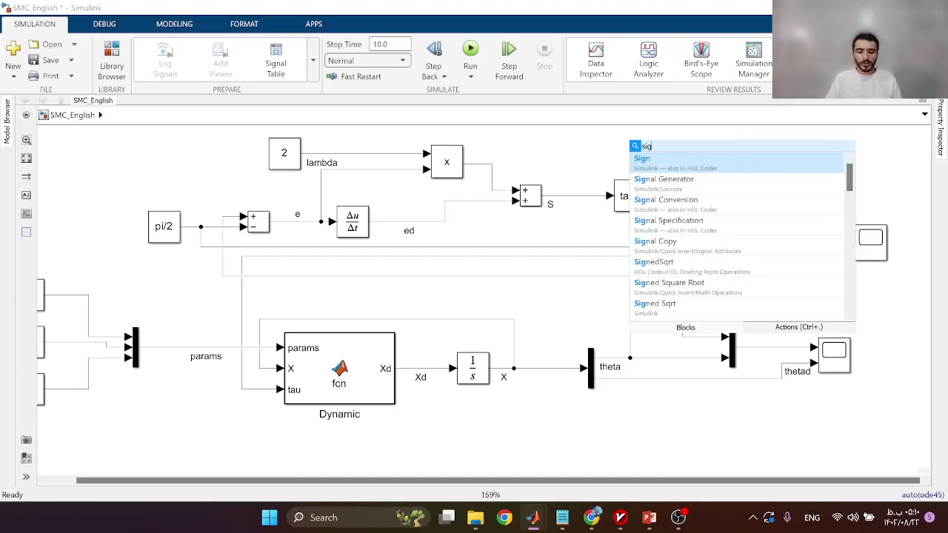
{"action": "left_click_drag", "start_coordinate": [630, 157], "coordinate": [642, 208]}
{"action": "left_click", "coordinate": [629, 197]}
{"action": "key", "text": "Delete"}
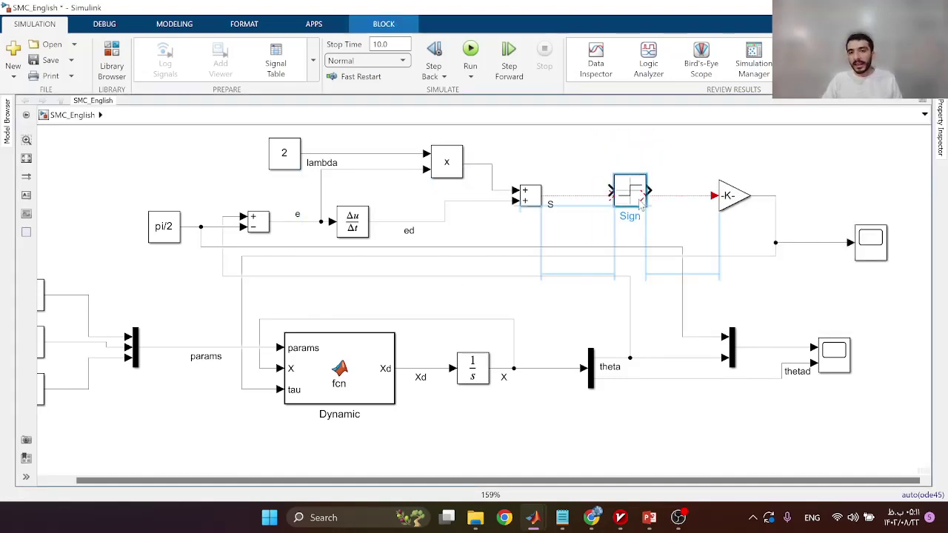
Step: Try the simulation with the Sign control law, stopping the run partway
{"action": "left_click", "coordinate": [573, 130]}
{"action": "key", "text": "ctrl+t"}
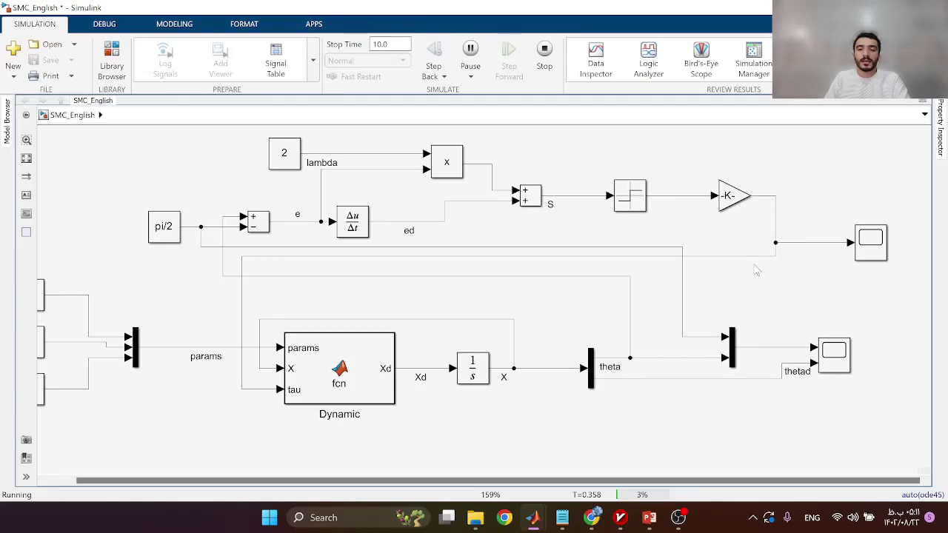
{"action": "left_click", "coordinate": [544, 52]}
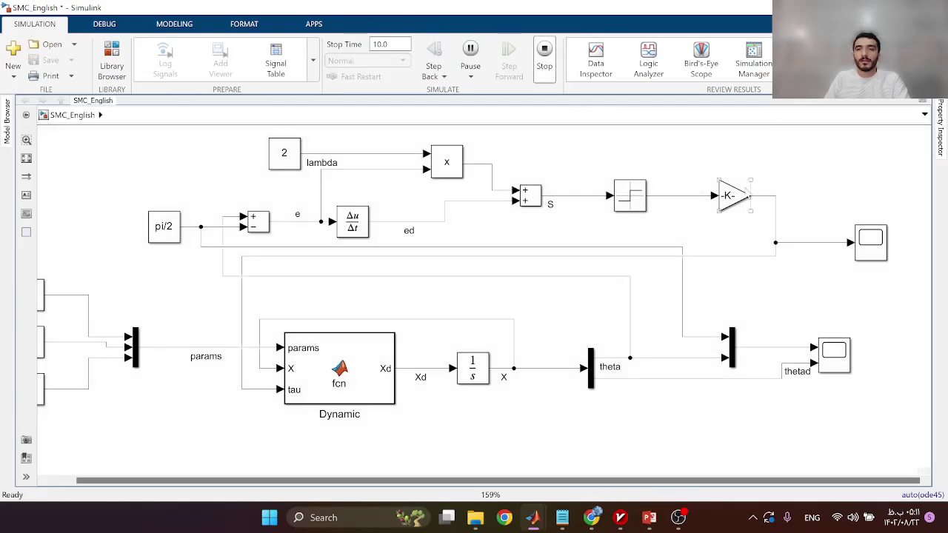
Step: Set the Gain block to -80 and try the simulation, stopping the run partway
{"action": "double_click", "coordinate": [734, 195]}
{"action": "type", "text": "-80"}
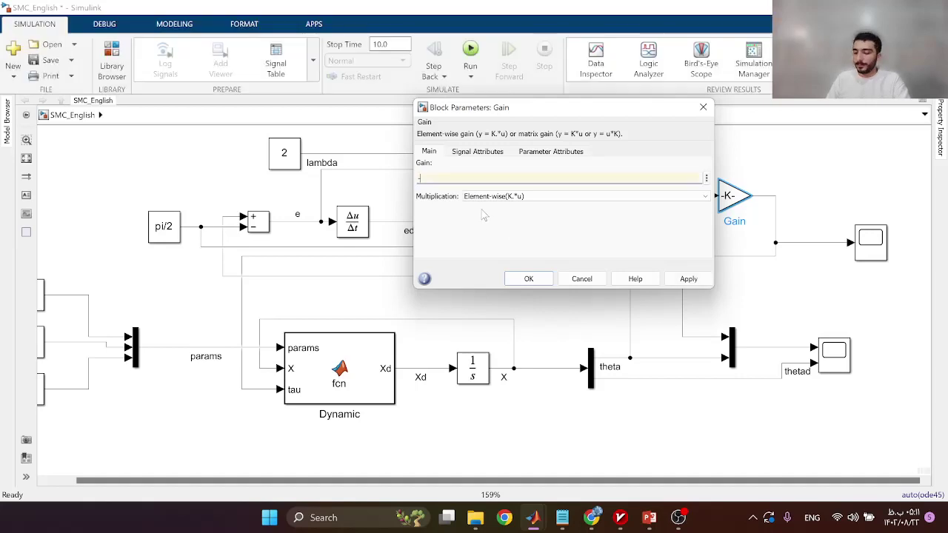
{"action": "left_click", "coordinate": [529, 279]}
{"action": "key", "text": "ctrl+t"}
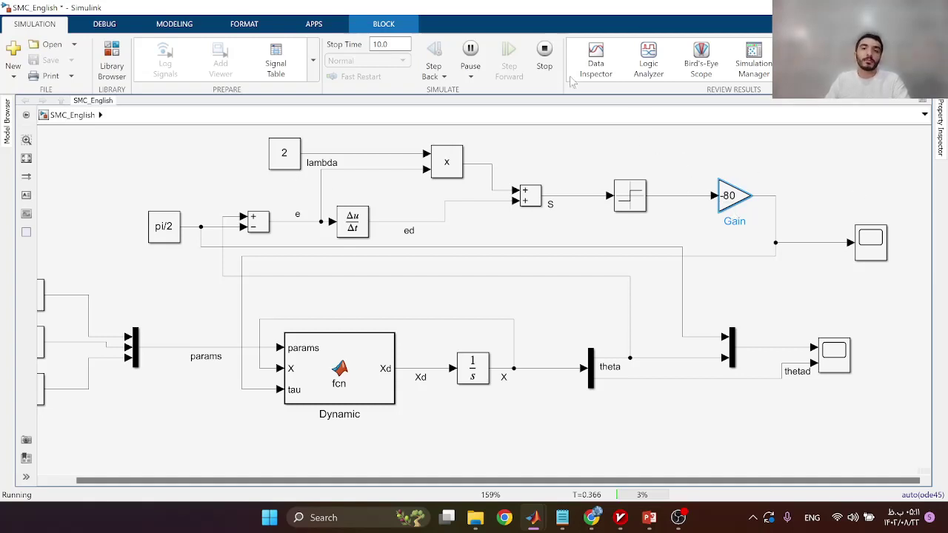
{"action": "left_click", "coordinate": [540, 59]}
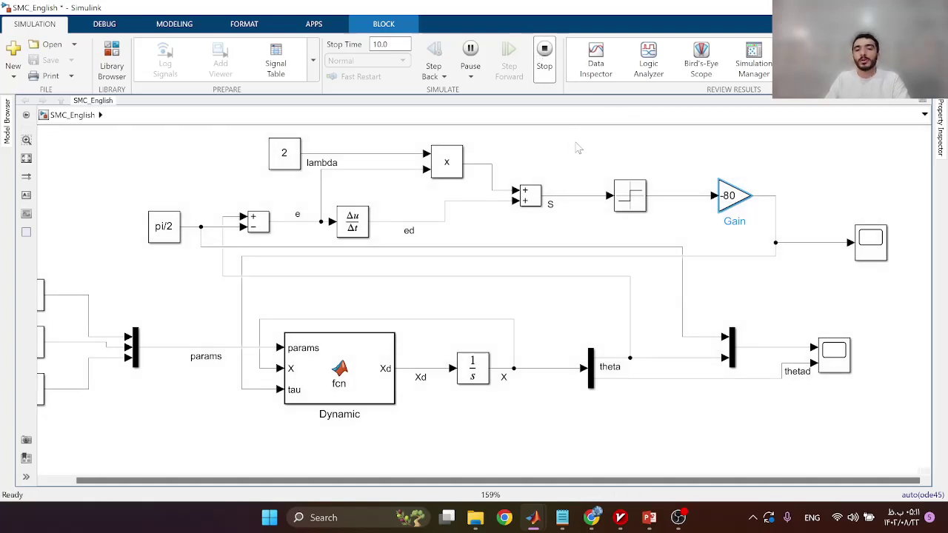
Step: Set the lambda constant to 10 and try the simulation, stopping the run partway
{"action": "left_click", "coordinate": [671, 182]}
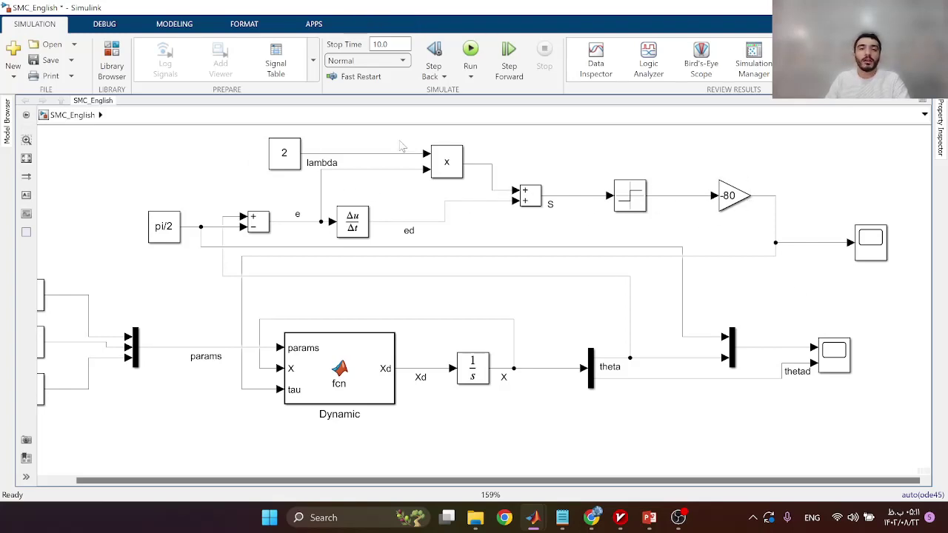
{"action": "double_click", "coordinate": [284, 152]}
{"action": "type", "text": "10"}
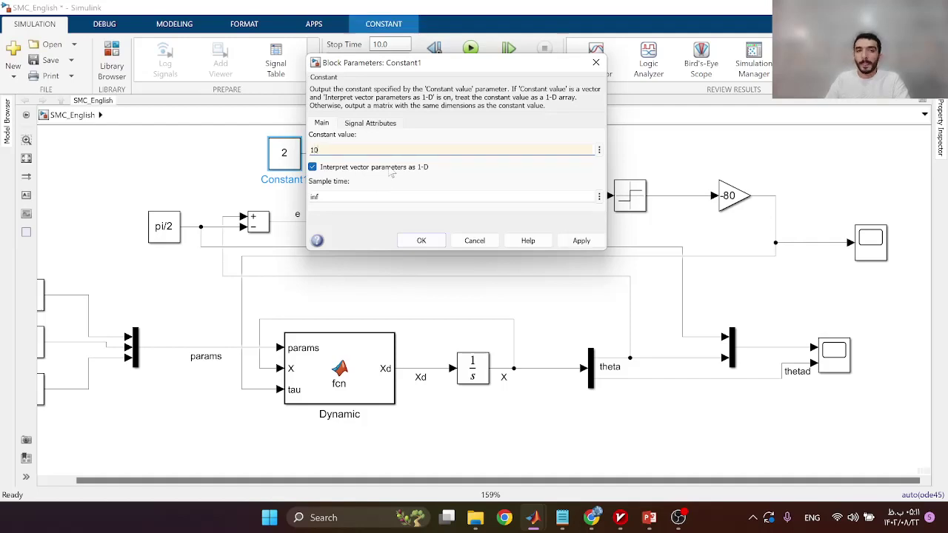
{"action": "left_click", "coordinate": [421, 241]}
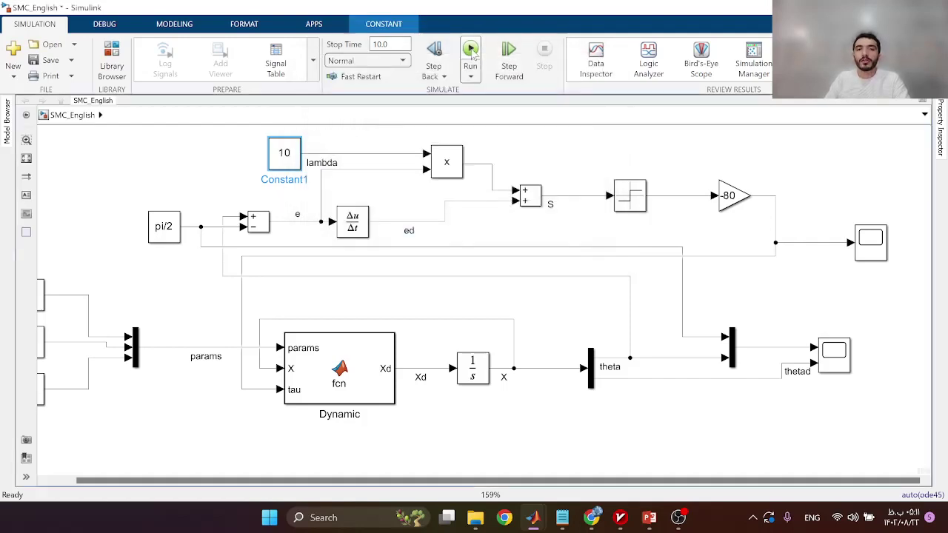
{"action": "left_click", "coordinate": [471, 59]}
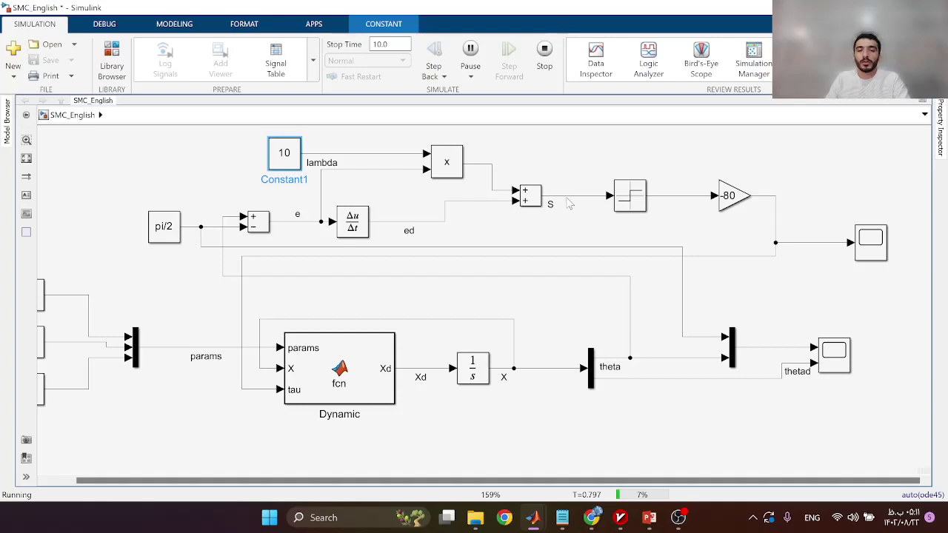
{"action": "left_click", "coordinate": [544, 56]}
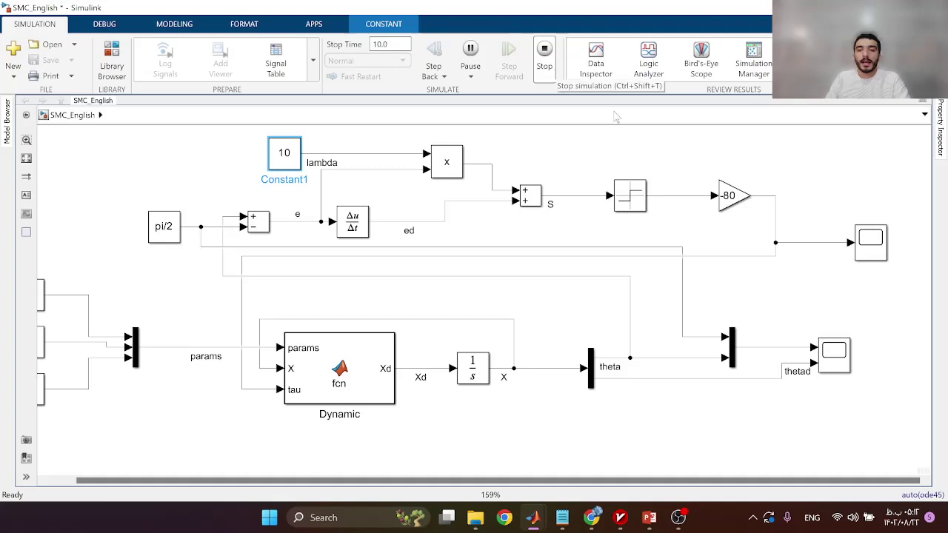
Step: Set the Gain block to -50 and run the simulation with the Sign control law
{"action": "double_click", "coordinate": [725, 194]}
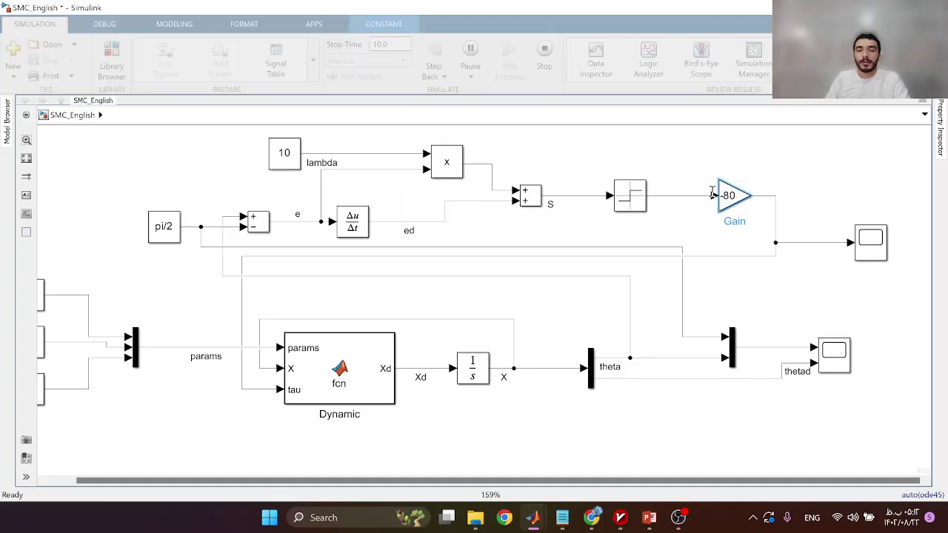
{"action": "type", "text": "-"}
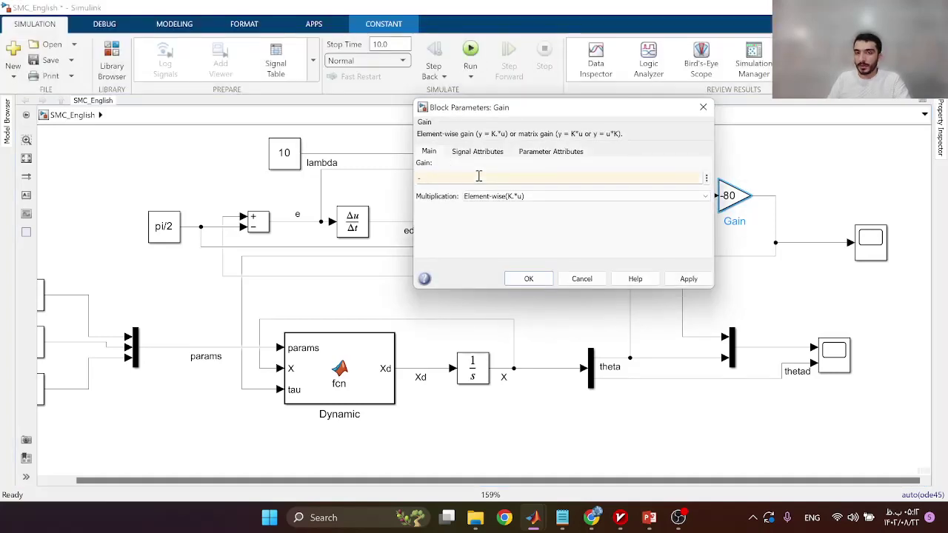
{"action": "type", "text": "50"}
{"action": "left_click", "coordinate": [673, 279]}
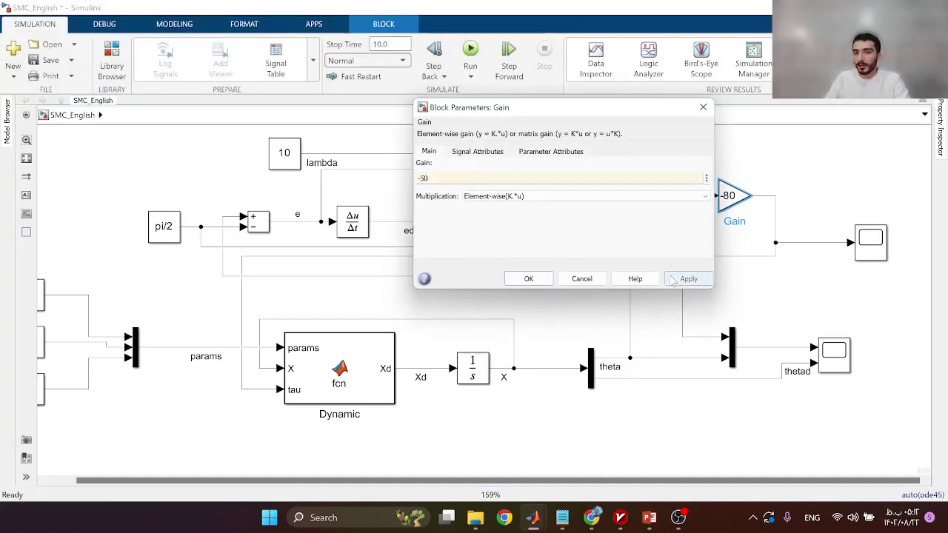
{"action": "left_click", "coordinate": [531, 280]}
{"action": "left_click", "coordinate": [475, 49]}
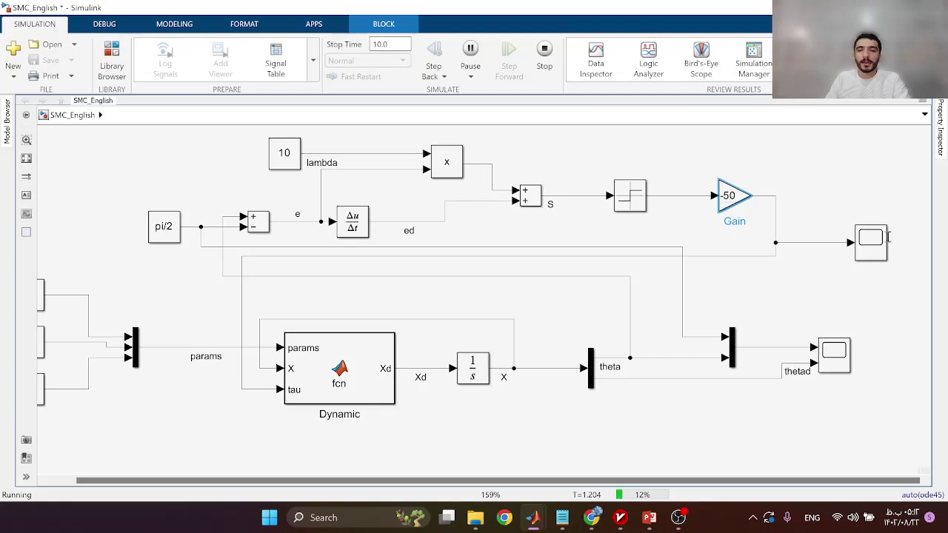
Step: Examine the theta and thetad plots in Scope and the tau signal in Scope1, and stop the run
{"action": "double_click", "coordinate": [845, 354]}
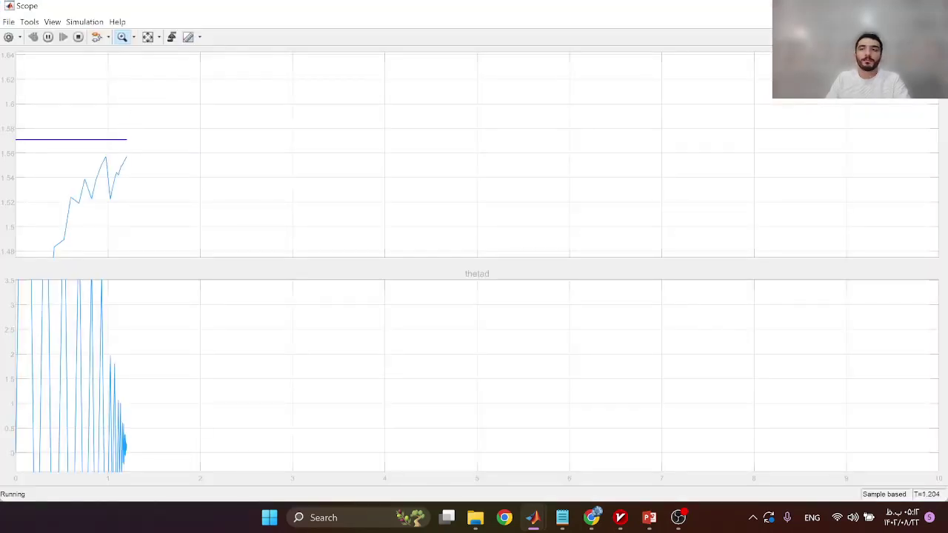
{"action": "key", "text": "alt+Tab"}
{"action": "double_click", "coordinate": [875, 243]}
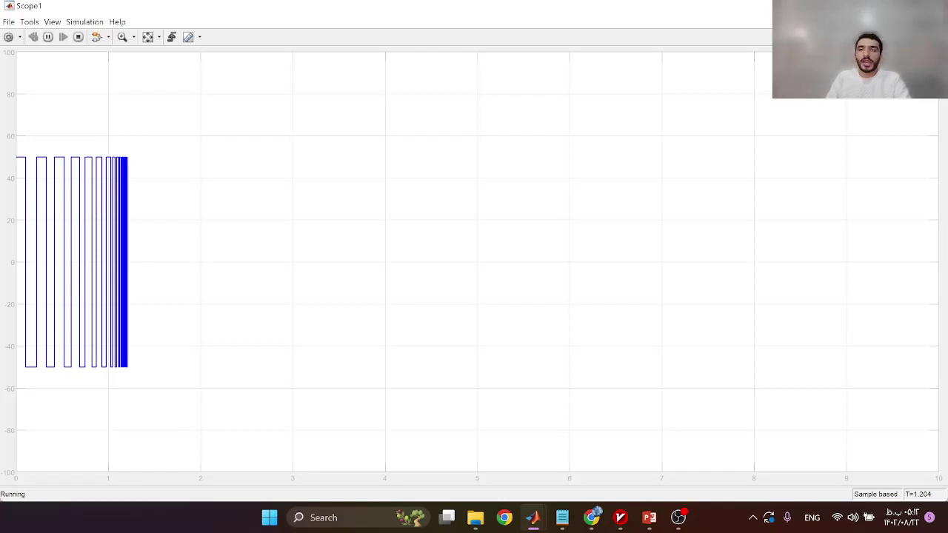
{"action": "left_click", "coordinate": [930, 5]}
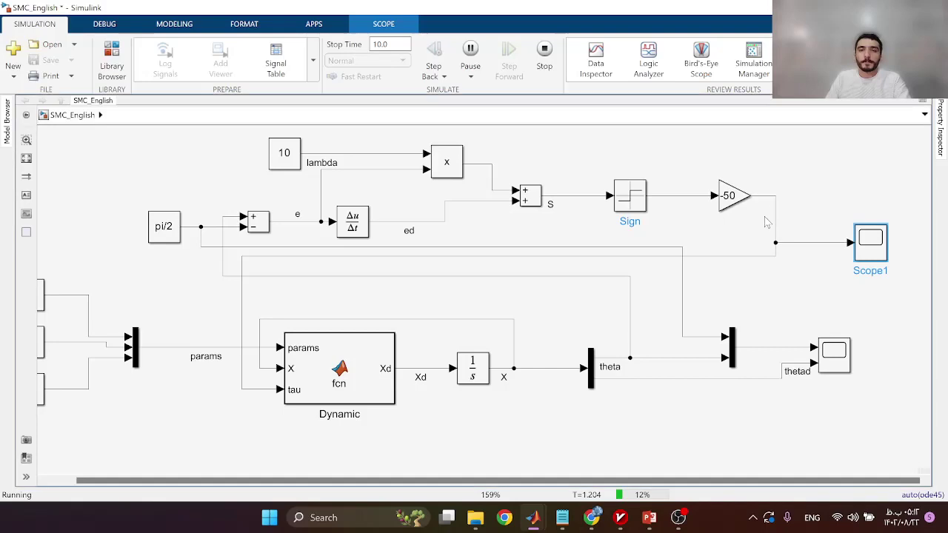
{"action": "left_click", "coordinate": [546, 64]}
Step: Set the Gain block to -200 and run the simulation
{"action": "scroll", "coordinate": [477, 219], "scroll_direction": "up", "scroll_amount": 1}
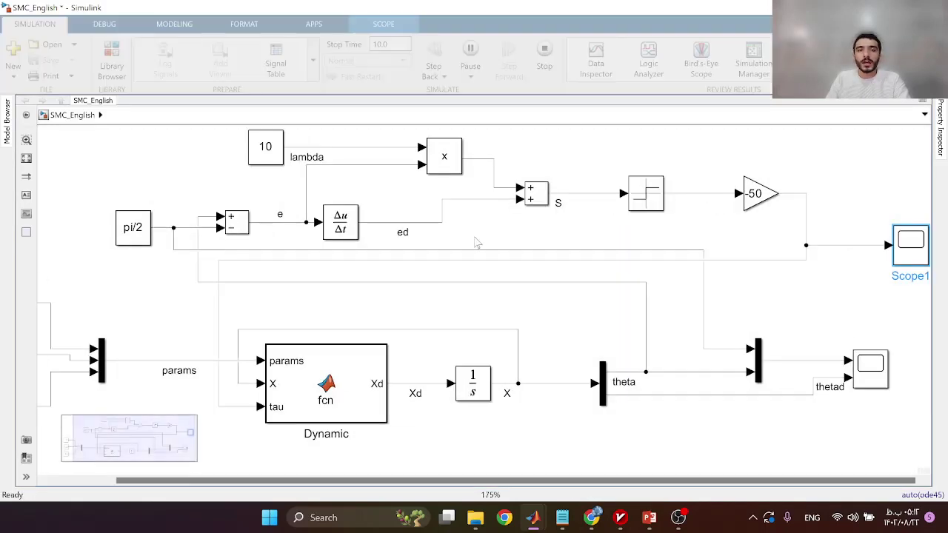
{"action": "double_click", "coordinate": [759, 194]}
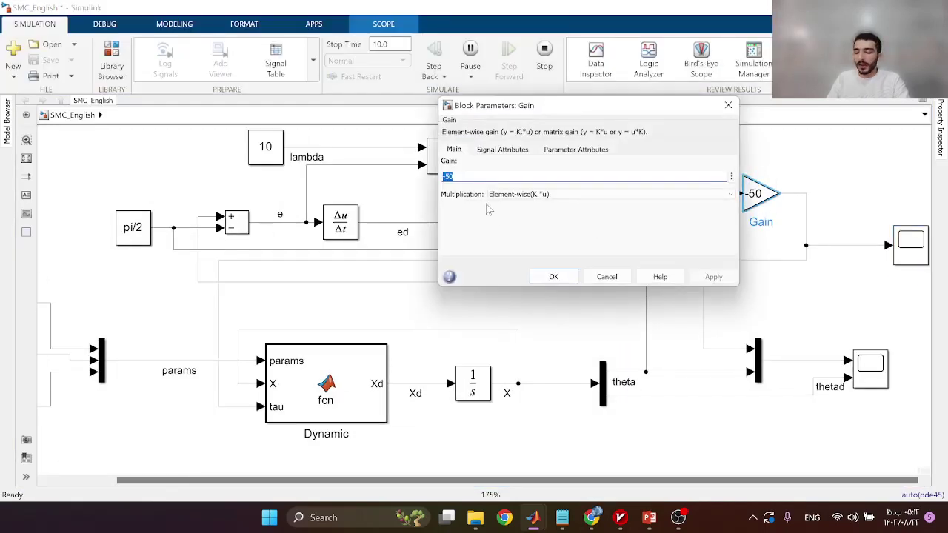
{"action": "type", "text": "-200"}
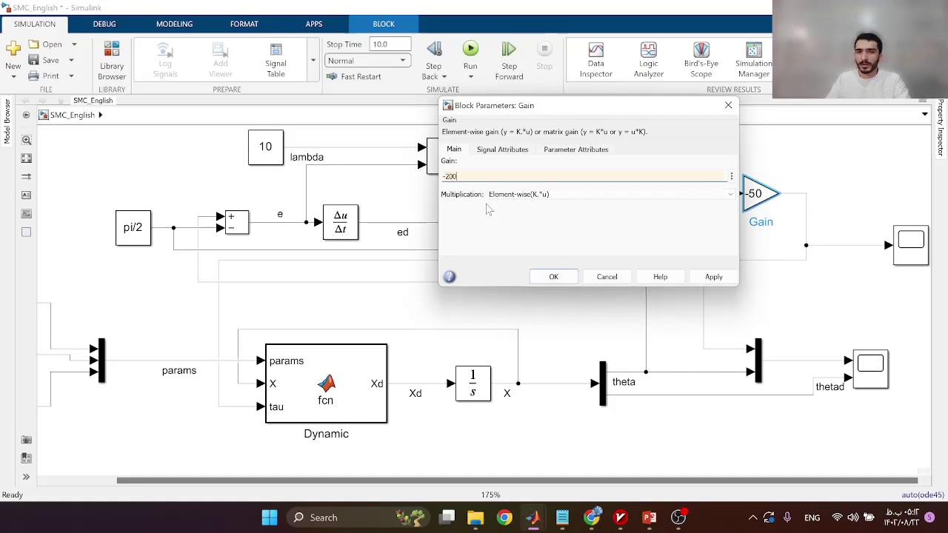
{"action": "left_click", "coordinate": [706, 279]}
{"action": "left_click", "coordinate": [555, 276]}
{"action": "key", "text": "ctrl+t"}
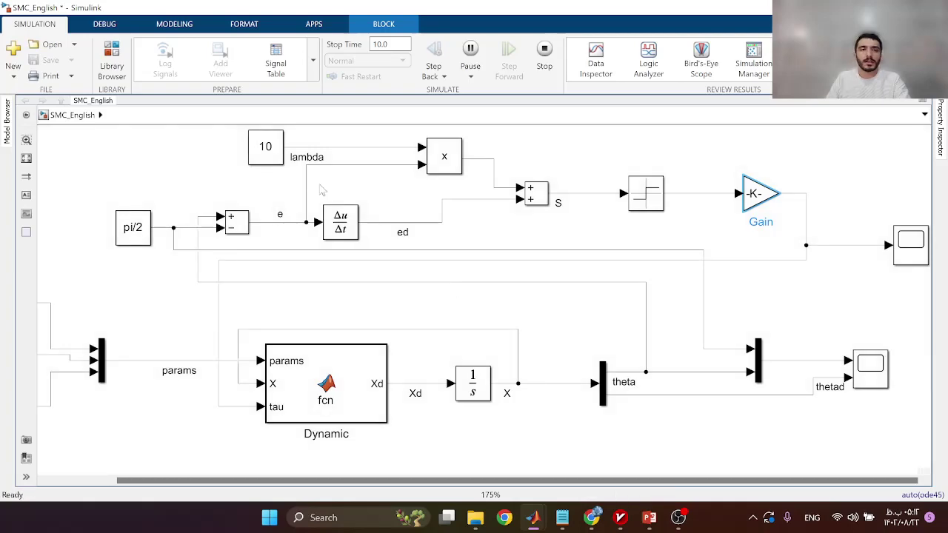
Step: Set the lambda constant to 5 and rerun the simulation
{"action": "scroll", "coordinate": [322, 191], "scroll_direction": "down", "scroll_amount": 1}
{"action": "left_click_drag", "start_coordinate": [343, 199], "coordinate": [386, 192]}
{"action": "scroll", "coordinate": [593, 222], "scroll_direction": "up", "scroll_amount": 1}
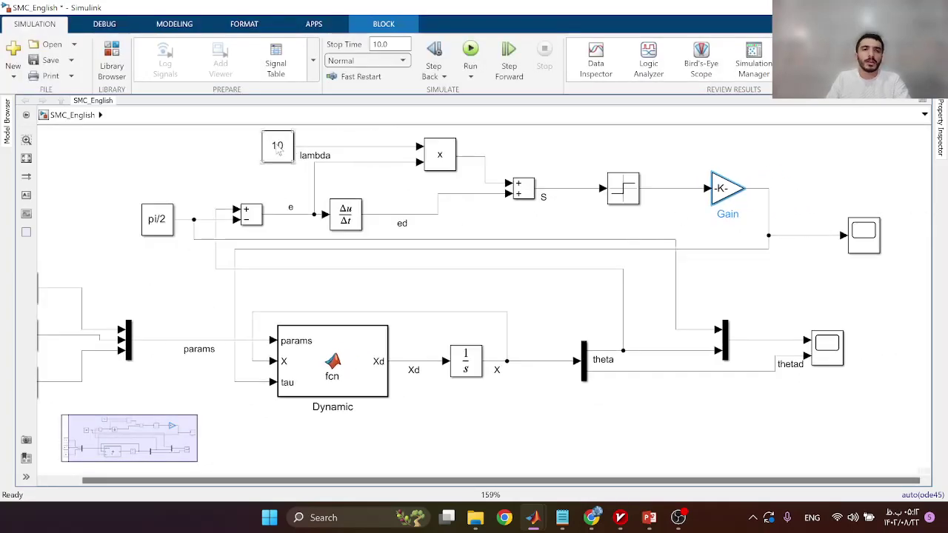
{"action": "double_click", "coordinate": [277, 148]}
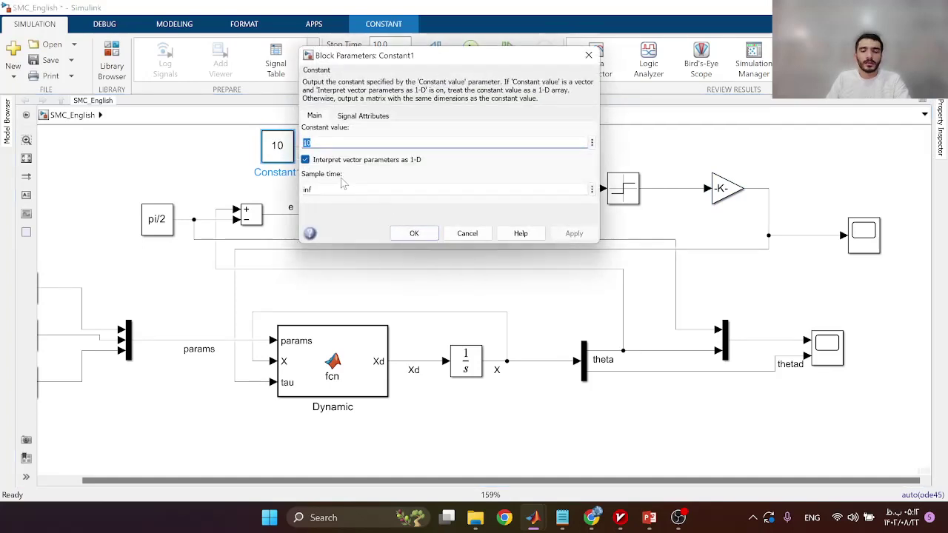
{"action": "type", "text": "5"}
{"action": "left_click", "coordinate": [574, 233]}
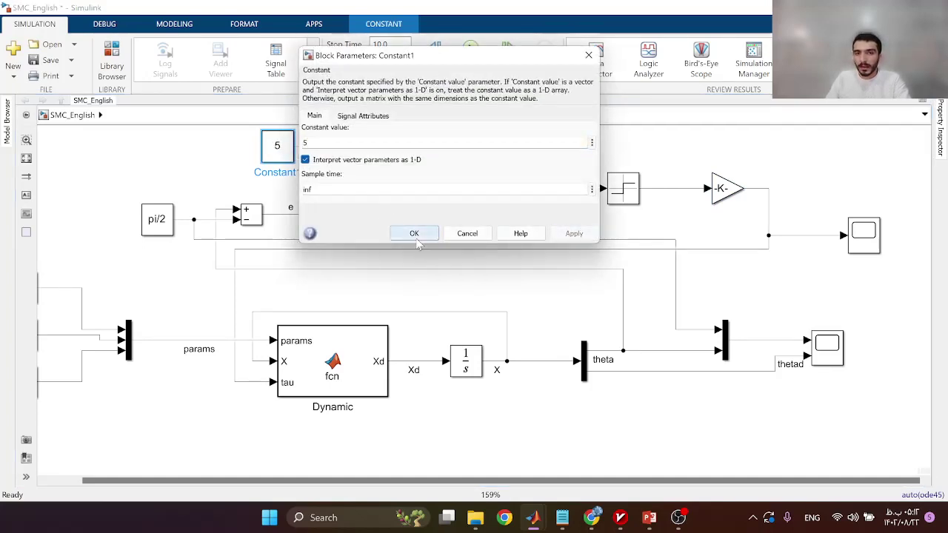
{"action": "left_click", "coordinate": [414, 233]}
{"action": "key", "text": "ctrl+t"}
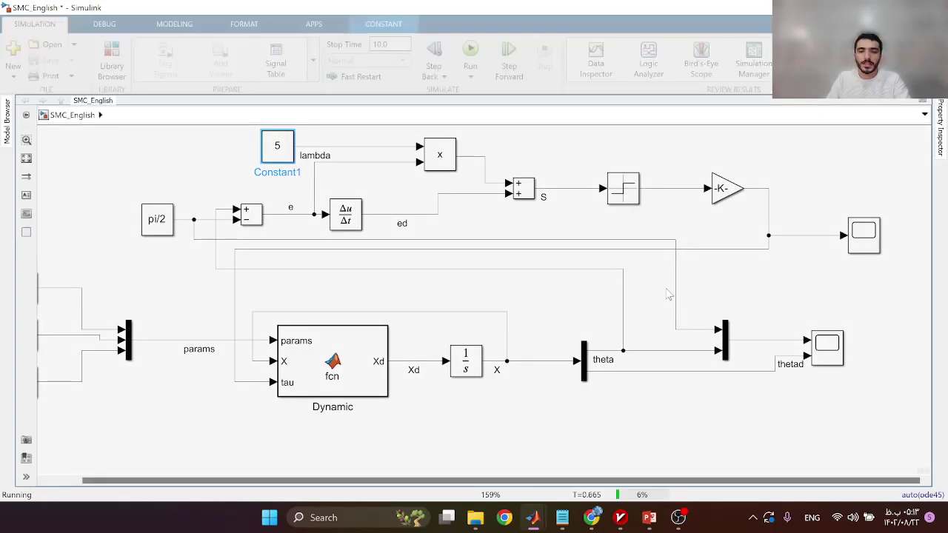
Step: Examine the switching of the control signal tau up close in the Scope1 plot and stop the run
{"action": "double_click", "coordinate": [876, 249]}
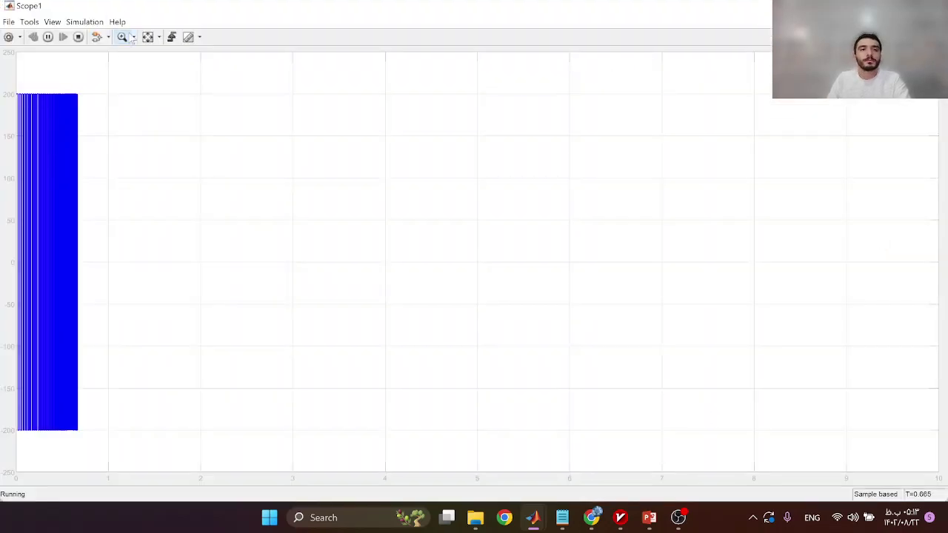
{"action": "left_click_drag", "start_coordinate": [45, 86], "coordinate": [88, 447]}
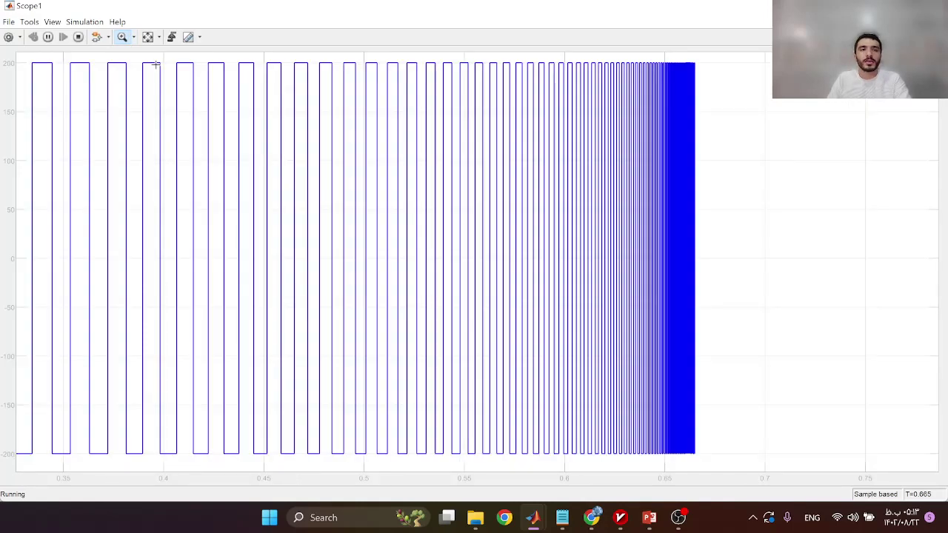
{"action": "left_click_drag", "start_coordinate": [154, 59], "coordinate": [416, 469]}
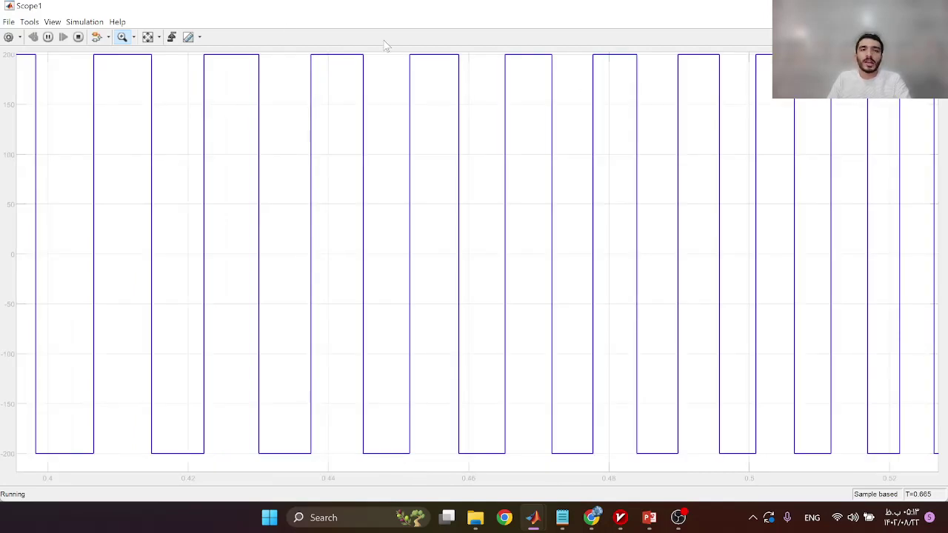
{"action": "left_click", "coordinate": [931, 6]}
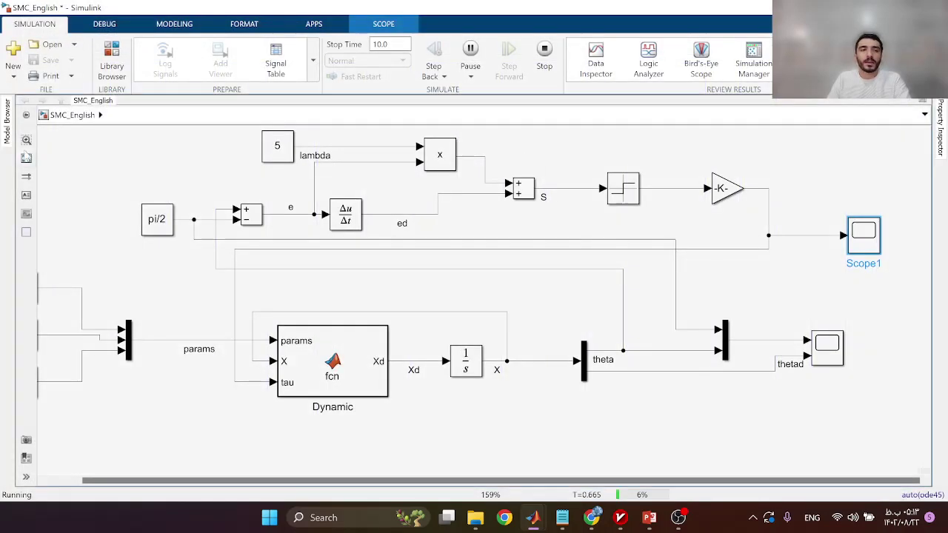
{"action": "left_click", "coordinate": [566, 220]}
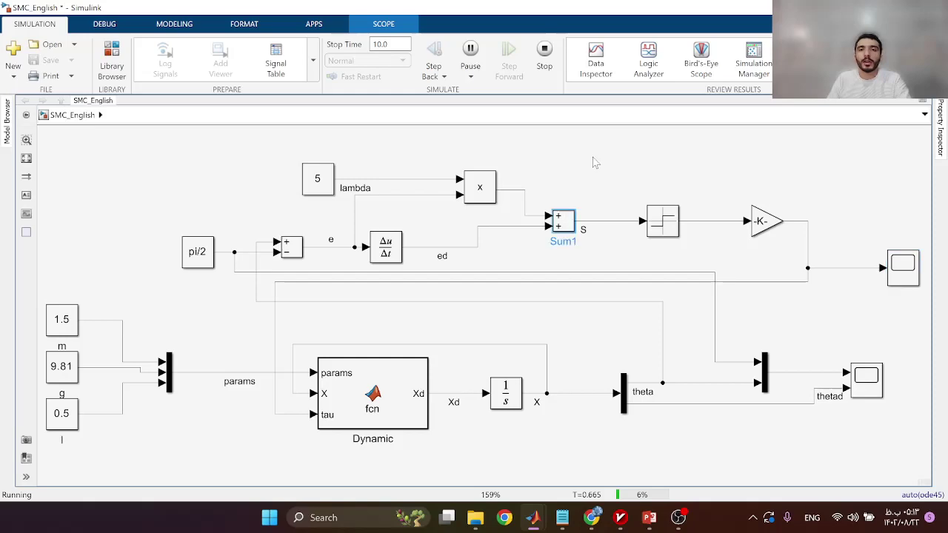
{"action": "left_click", "coordinate": [545, 50]}
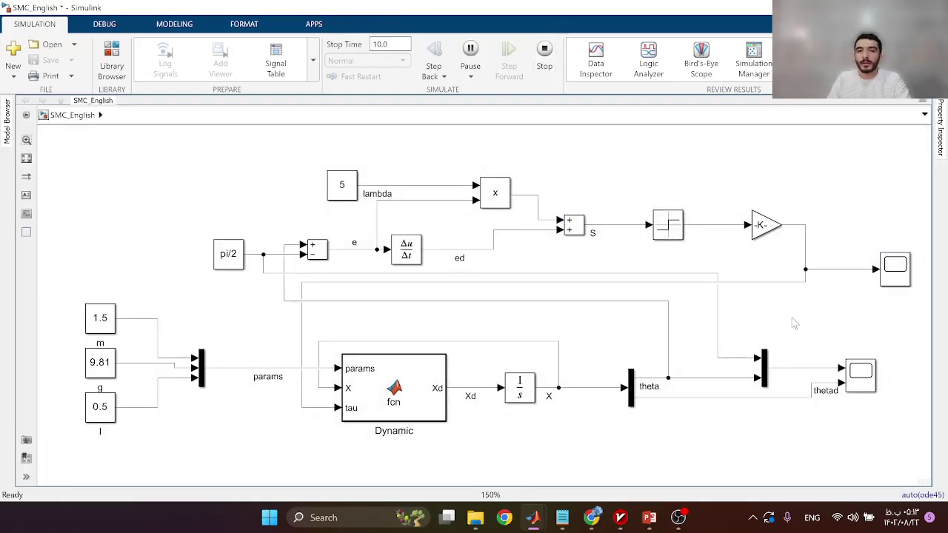
Step: Examine how theta approaches pi/2 and how thetad behaves in the Scope plot
{"action": "scroll", "coordinate": [793, 323], "scroll_direction": "down", "scroll_amount": 1}
{"action": "left_click_drag", "start_coordinate": [794, 324], "coordinate": [704, 296]}
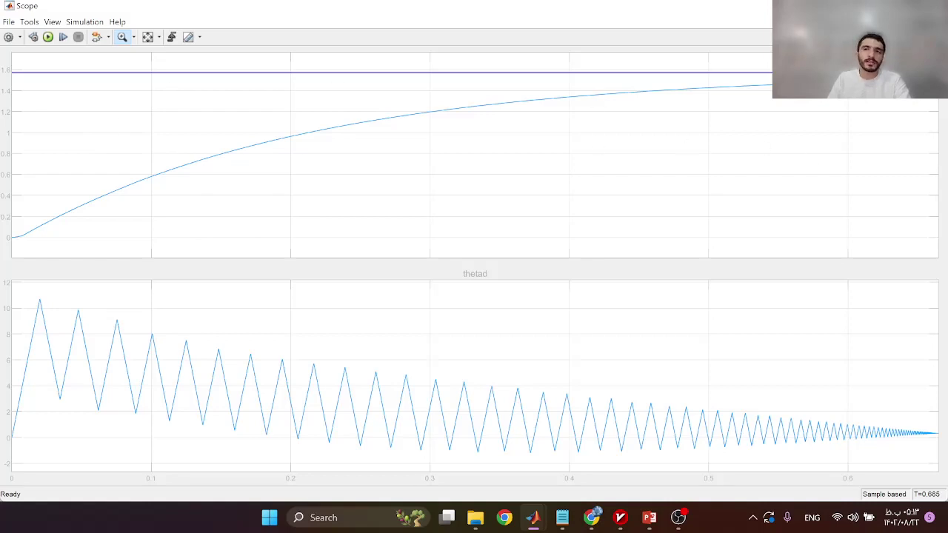
{"action": "left_click", "coordinate": [933, 6]}
Step: Switch to PowerPoint and review the tanh(S) and S/|S| control laws on slide 3
{"action": "left_click", "coordinate": [649, 518]}
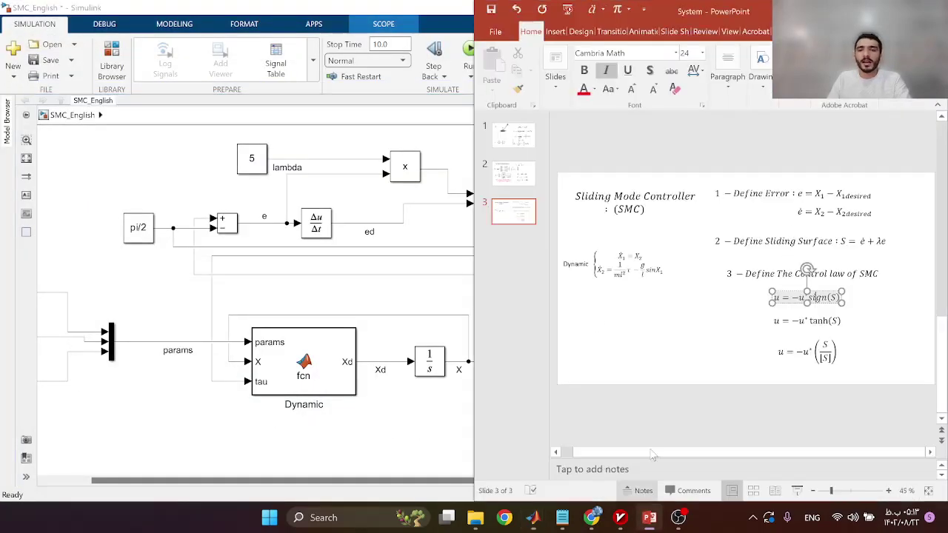
{"action": "left_click", "coordinate": [798, 354]}
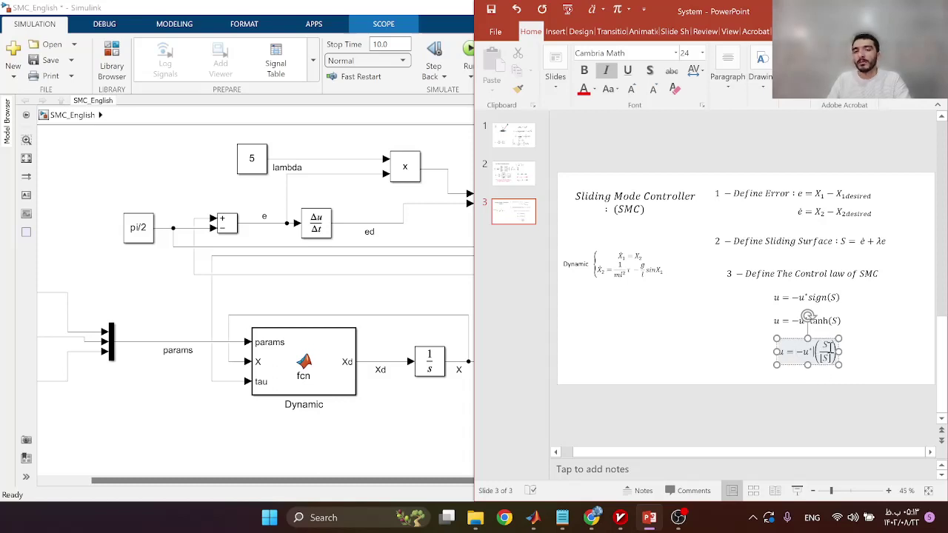
{"action": "left_click", "coordinate": [794, 320]}
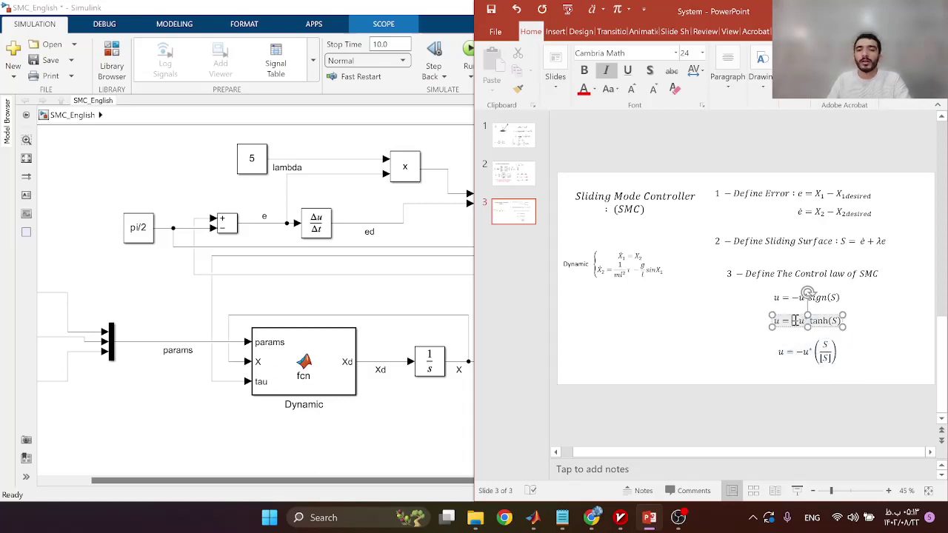
{"action": "left_click", "coordinate": [828, 323]}
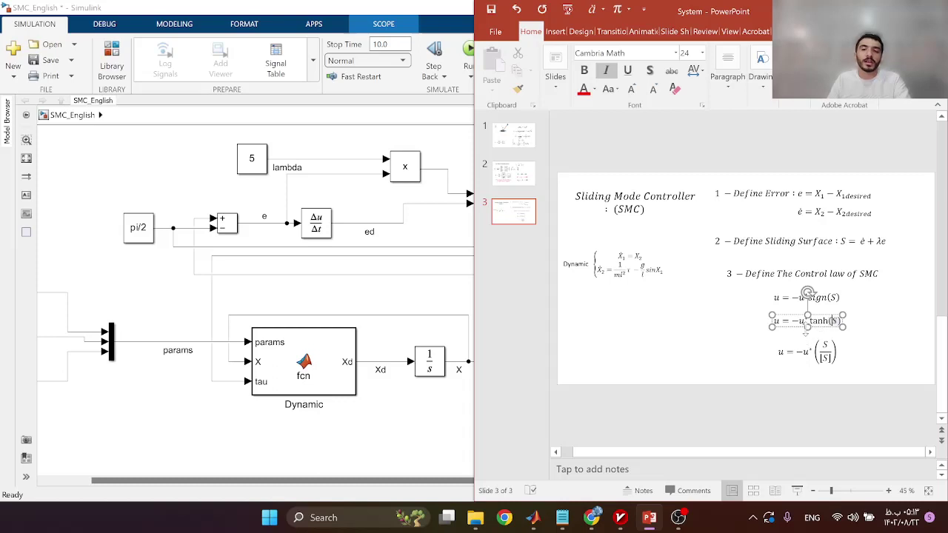
{"action": "left_click", "coordinate": [724, 359]}
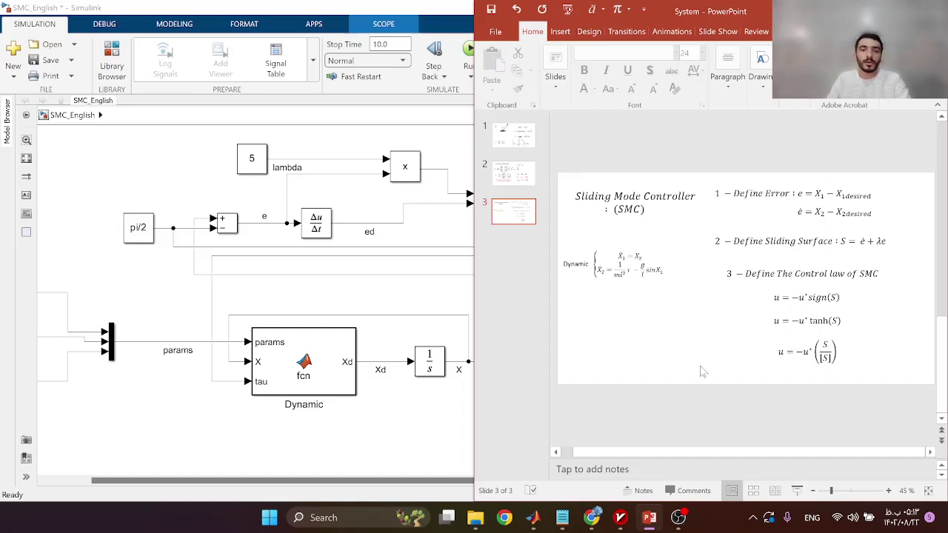
Step: Replace the Sign block between the sliding surface S and the gain with a Tanh block wired into the signal path
{"action": "left_click", "coordinate": [434, 202]}
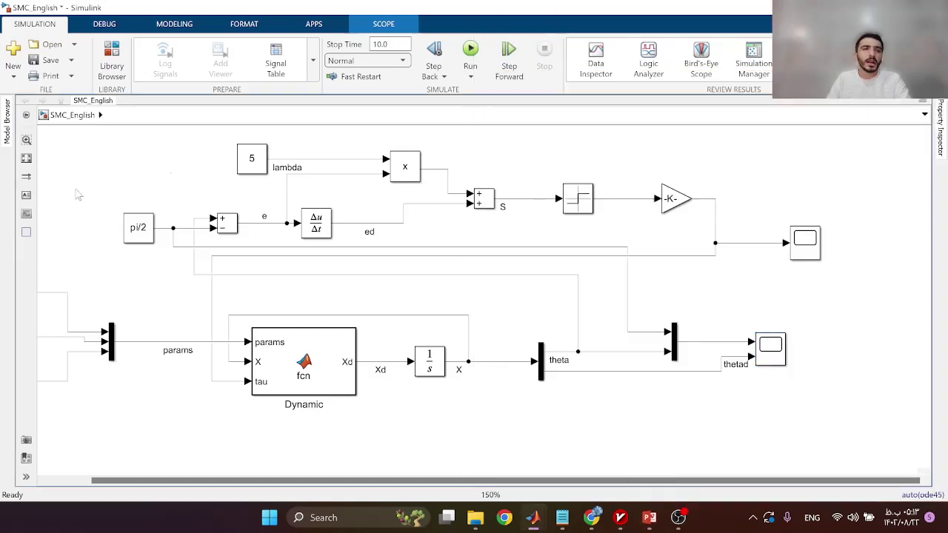
{"action": "left_click", "coordinate": [26, 159]}
{"action": "scroll", "coordinate": [644, 232], "scroll_direction": "up", "scroll_amount": 2}
{"action": "left_click", "coordinate": [659, 215]}
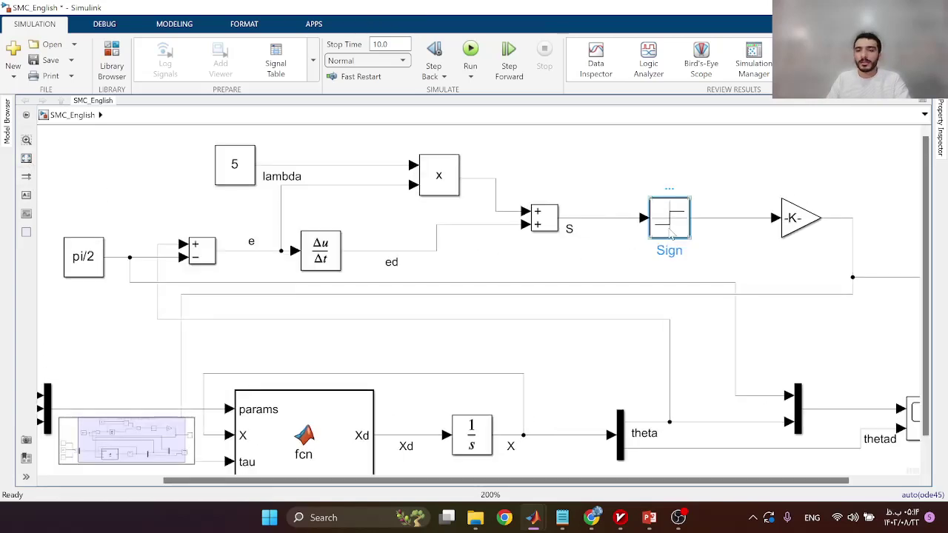
{"action": "key", "text": "Delete"}
{"action": "double_click", "coordinate": [659, 213]}
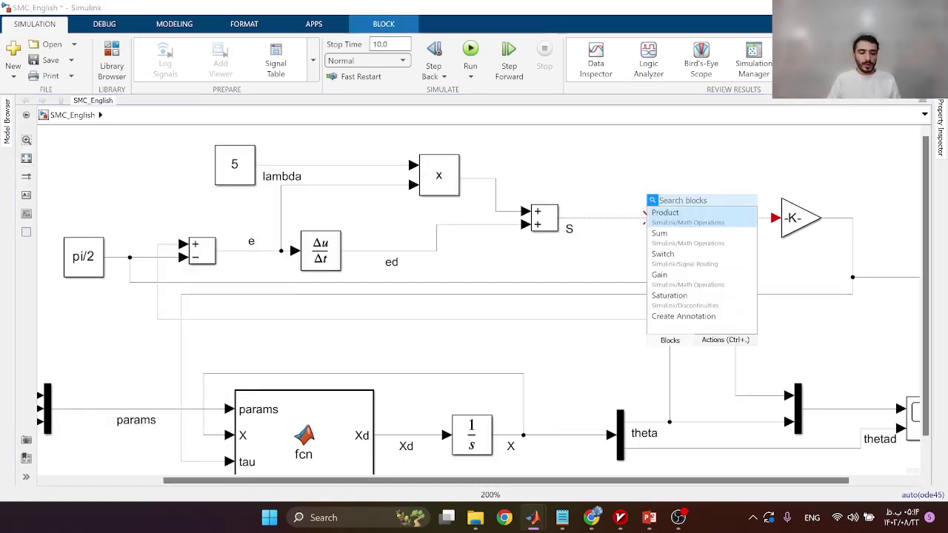
{"action": "type", "text": "tan"}
{"action": "key", "text": "Return"}
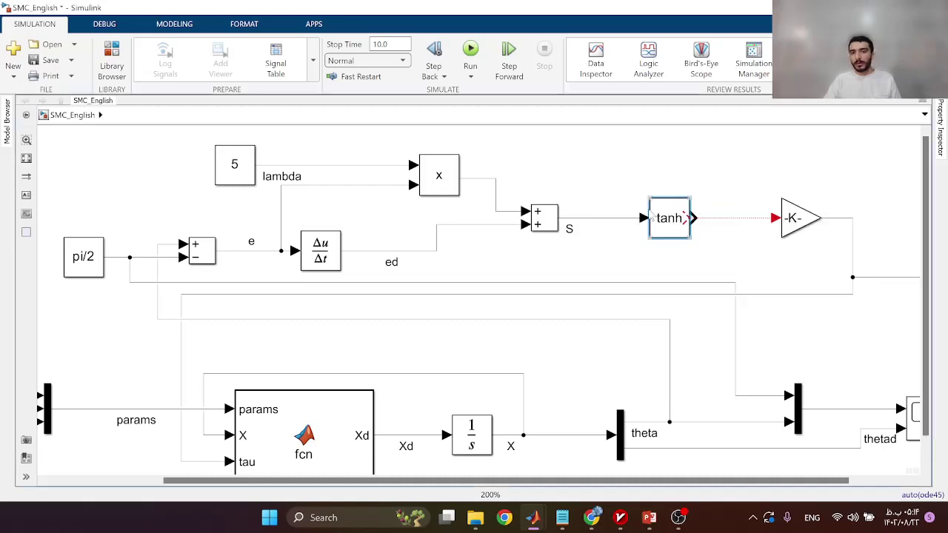
{"action": "mouse_move", "coordinate": [668, 234]}
{"action": "left_mouse_down"}
{"action": "mouse_move", "coordinate": [656, 233]}
{"action": "mouse_move", "coordinate": [668, 234]}
{"action": "left_mouse_up"}
Step: Delete the pi/2 reference constant and place a Clock block ahead of the open reference line
{"action": "left_click", "coordinate": [166, 193]}
{"action": "scroll", "coordinate": [166, 192], "scroll_direction": "down", "scroll_amount": 1}
{"action": "left_click_drag", "start_coordinate": [166, 192], "coordinate": [335, 156]}
{"action": "left_click_drag", "start_coordinate": [229, 173], "coordinate": [267, 257]}
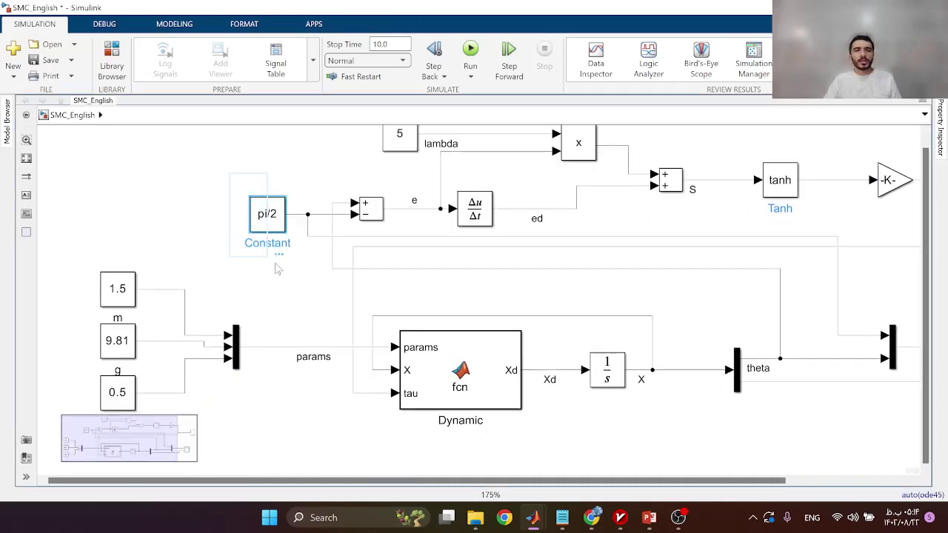
{"action": "key", "text": "Delete"}
{"action": "double_click", "coordinate": [206, 215]}
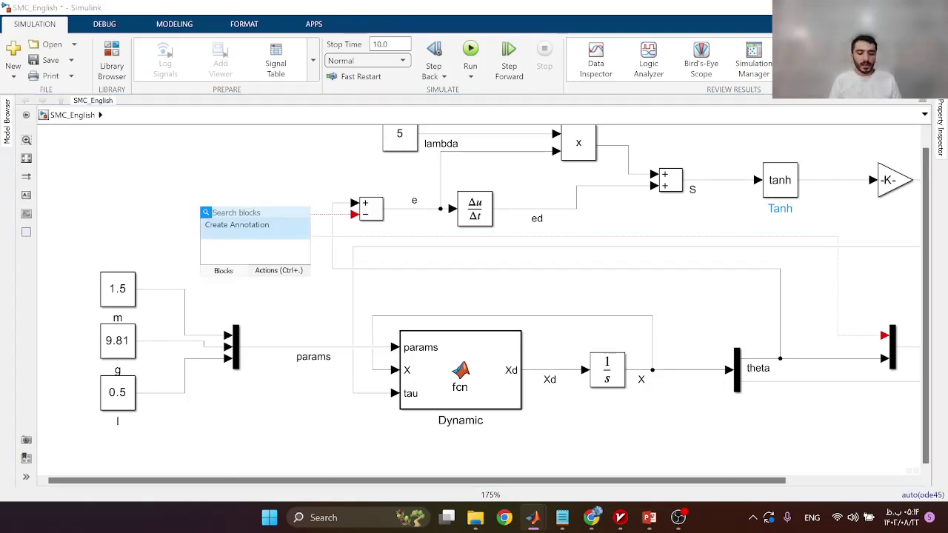
{"action": "type", "text": "clock"}
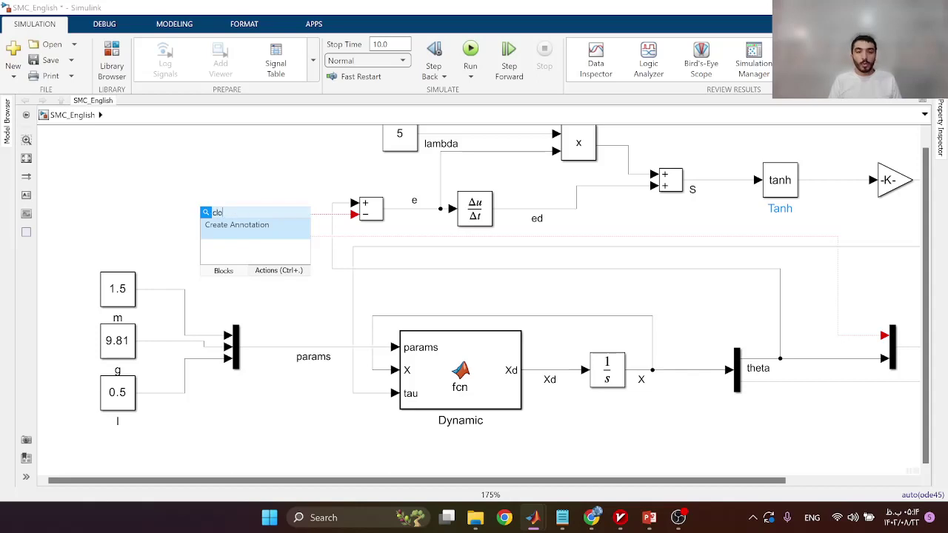
{"action": "key", "text": "Return"}
{"action": "left_click_drag", "start_coordinate": [222, 217], "coordinate": [170, 217]}
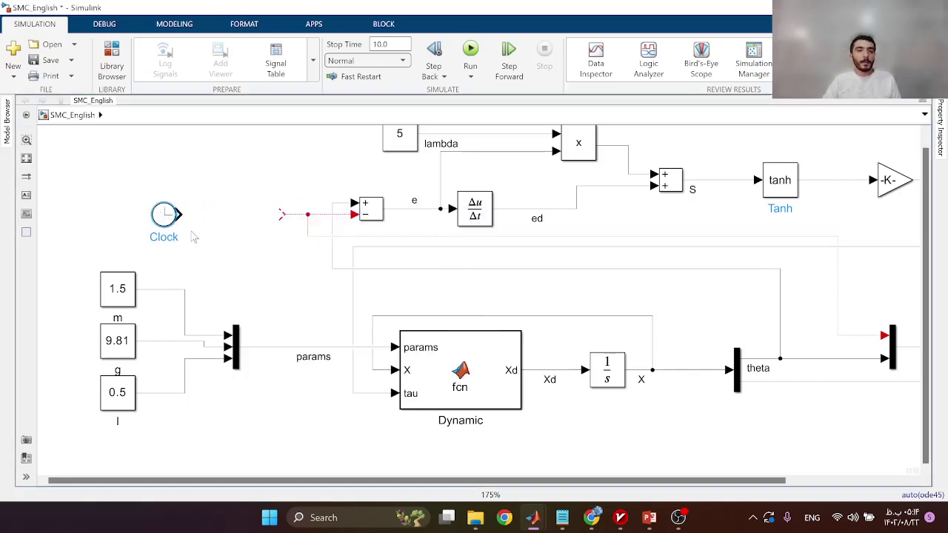
Step: Add a Sin block after the clock and connect it to the reference line feeding the error sum and the mux
{"action": "double_click", "coordinate": [206, 236]}
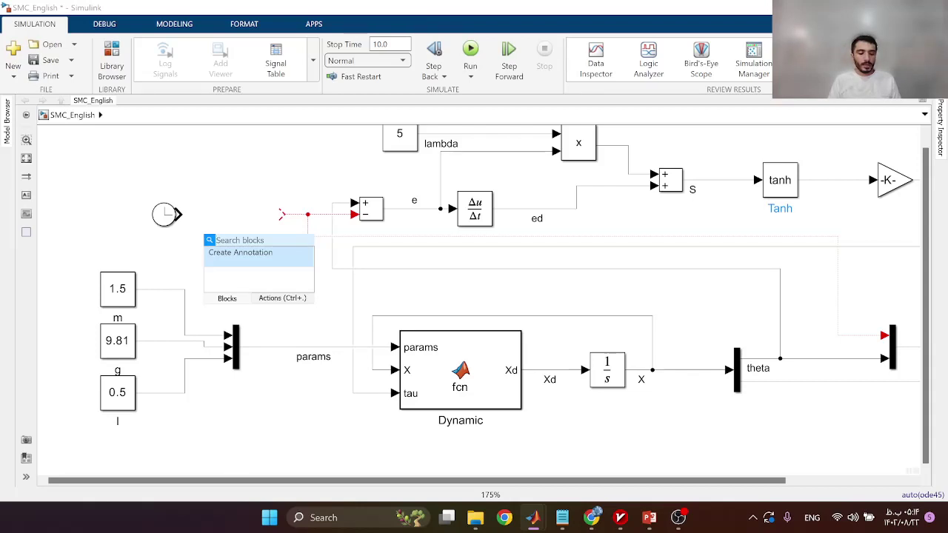
{"action": "type", "text": "si"}
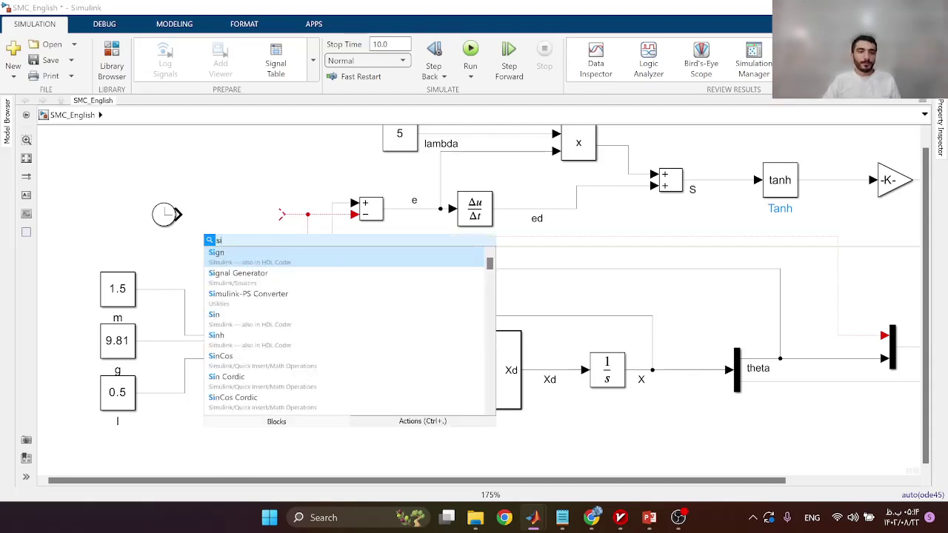
{"action": "type", "text": "n"}
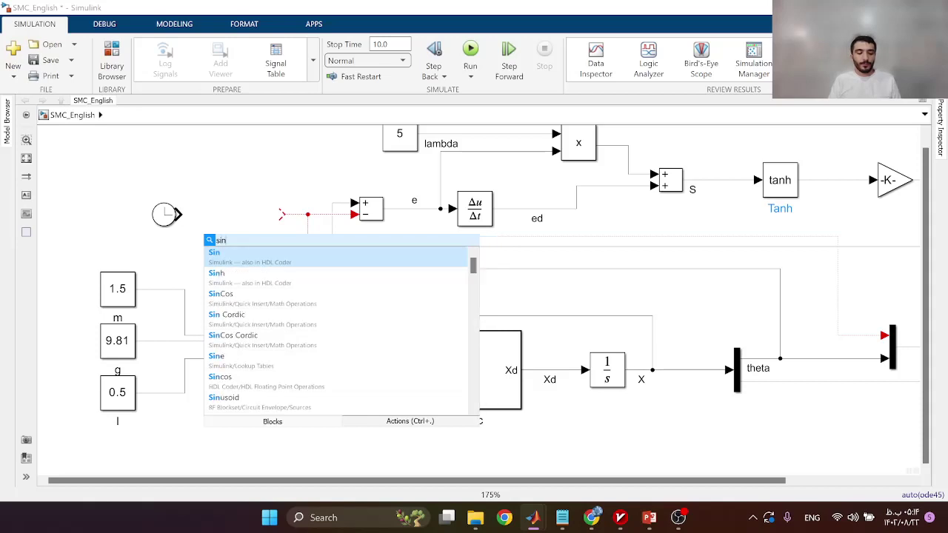
{"action": "left_click", "coordinate": [224, 254]}
{"action": "left_click_drag", "start_coordinate": [224, 254], "coordinate": [282, 215]}
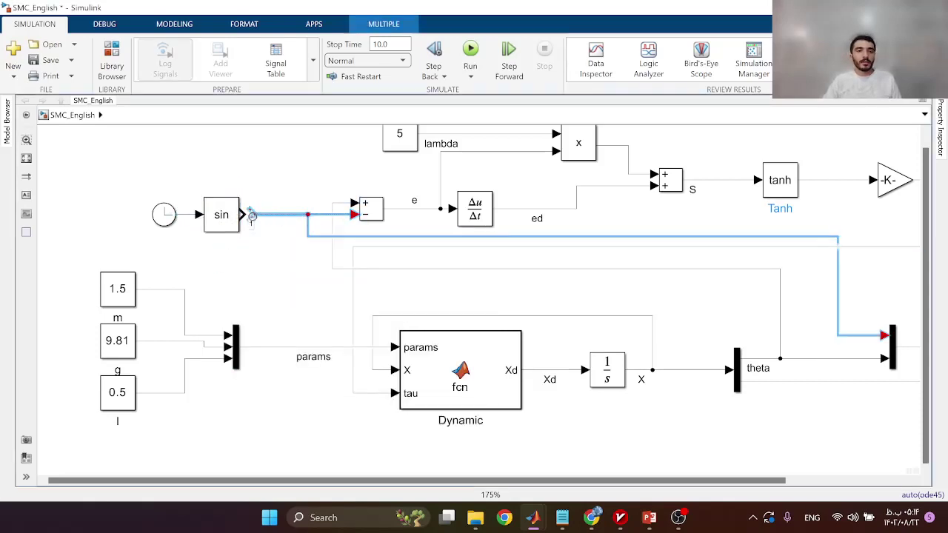
Step: Keep sin as the function in the Sin block's parameters and shift the clock slightly further from it
{"action": "double_click", "coordinate": [222, 216]}
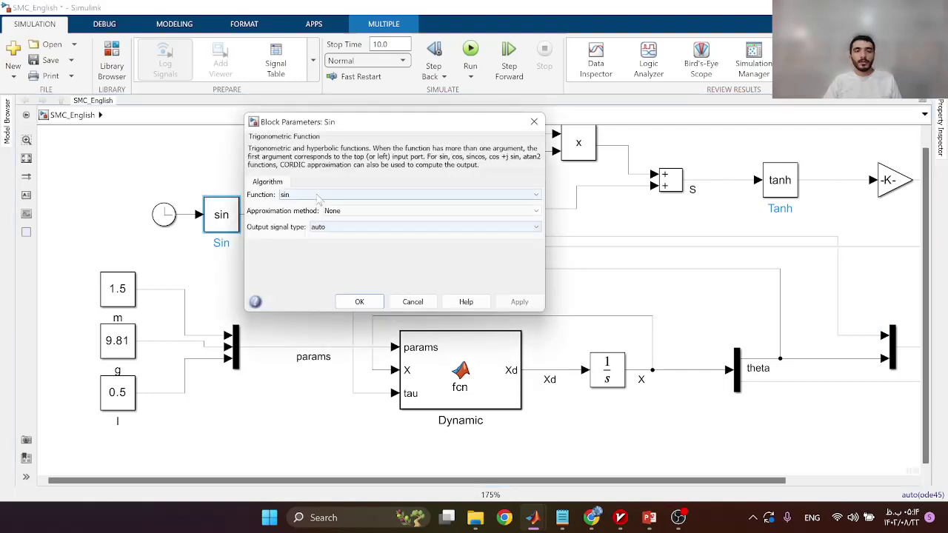
{"action": "left_click", "coordinate": [331, 197]}
{"action": "left_click", "coordinate": [327, 205]}
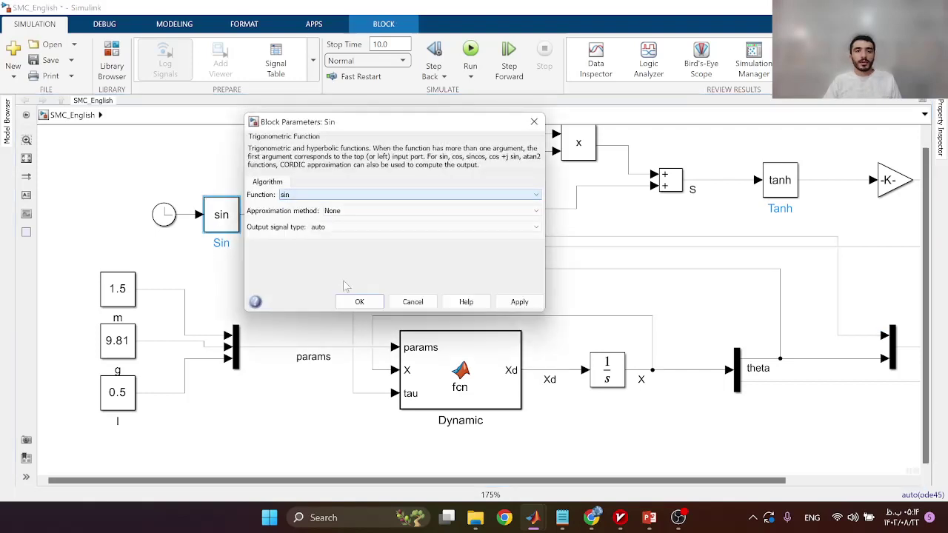
{"action": "left_click", "coordinate": [356, 300]}
{"action": "left_click", "coordinate": [173, 216]}
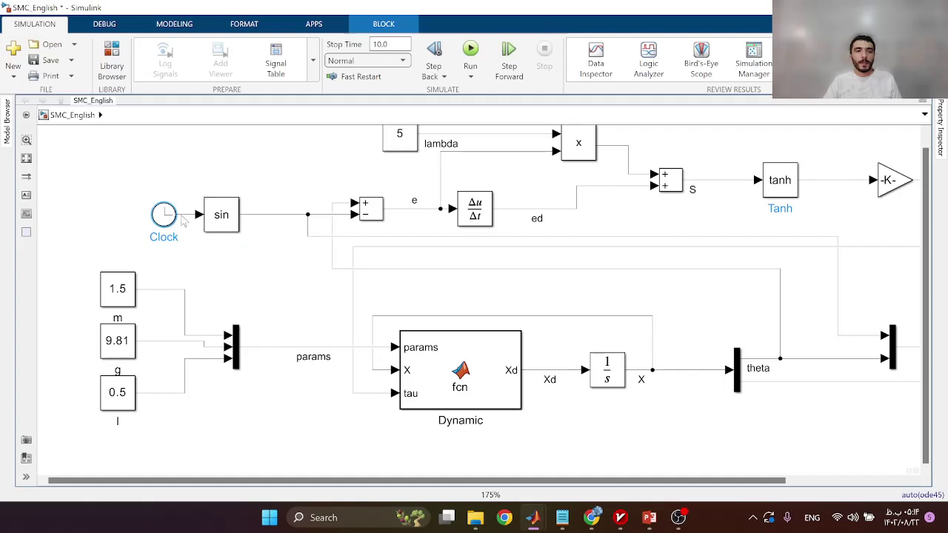
{"action": "left_click", "coordinate": [218, 221]}
{"action": "left_click", "coordinate": [96, 189]}
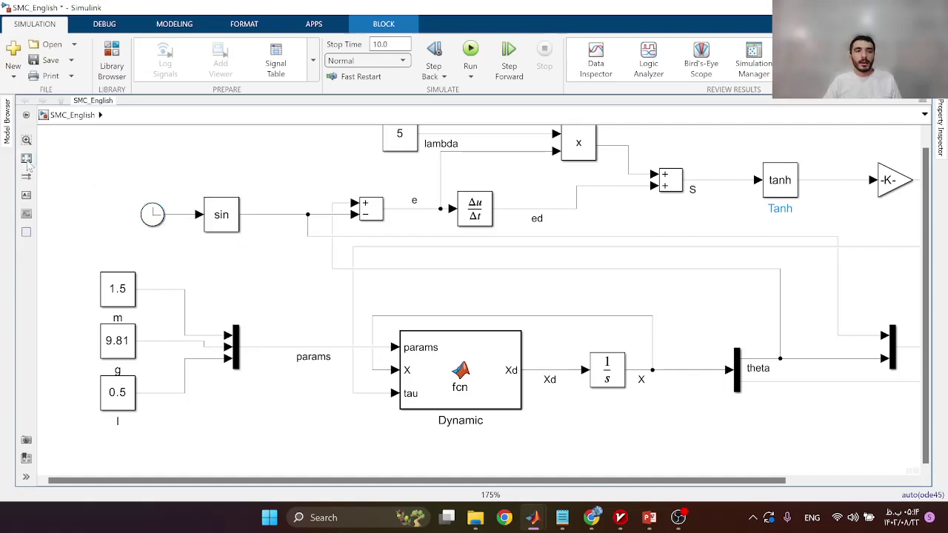
Step: Run the simulation with the sine reference and fit the theta and thetad plots to the axes in the Scope
{"action": "left_click", "coordinate": [25, 157]}
{"action": "left_click", "coordinate": [480, 65]}
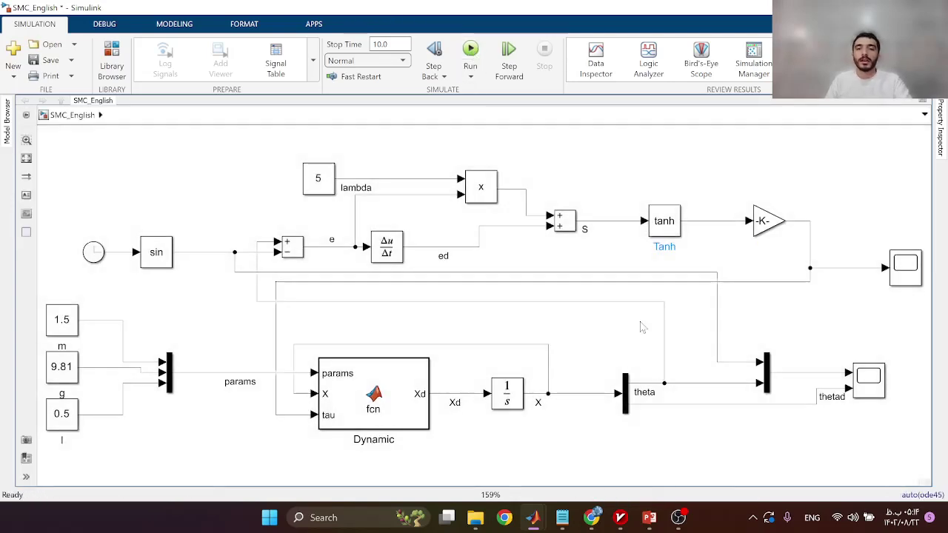
{"action": "scroll", "coordinate": [828, 377], "scroll_direction": "down", "scroll_amount": 1}
{"action": "left_click_drag", "start_coordinate": [830, 348], "coordinate": [762, 308]}
{"action": "scroll", "coordinate": [765, 322], "scroll_direction": "up", "scroll_amount": 1}
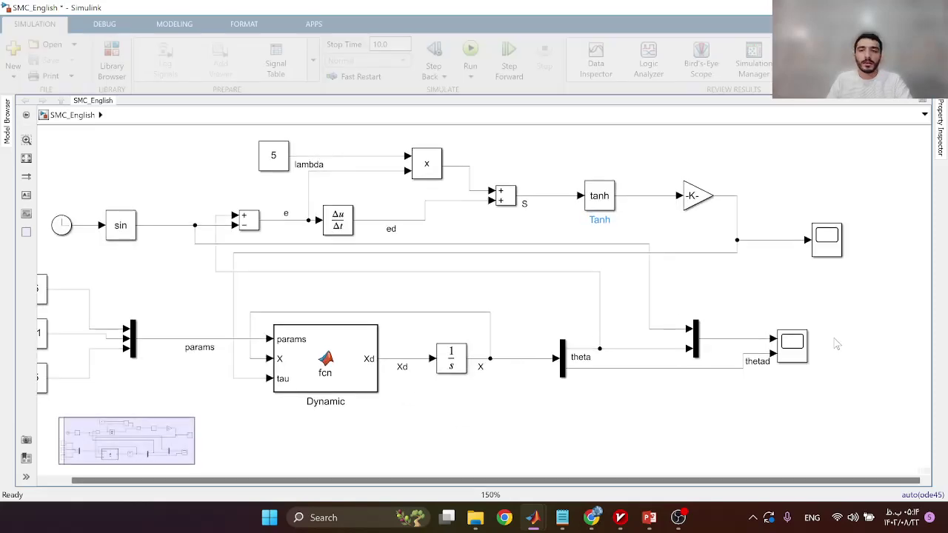
{"action": "left_click", "coordinate": [791, 348]}
{"action": "double_click", "coordinate": [791, 348]}
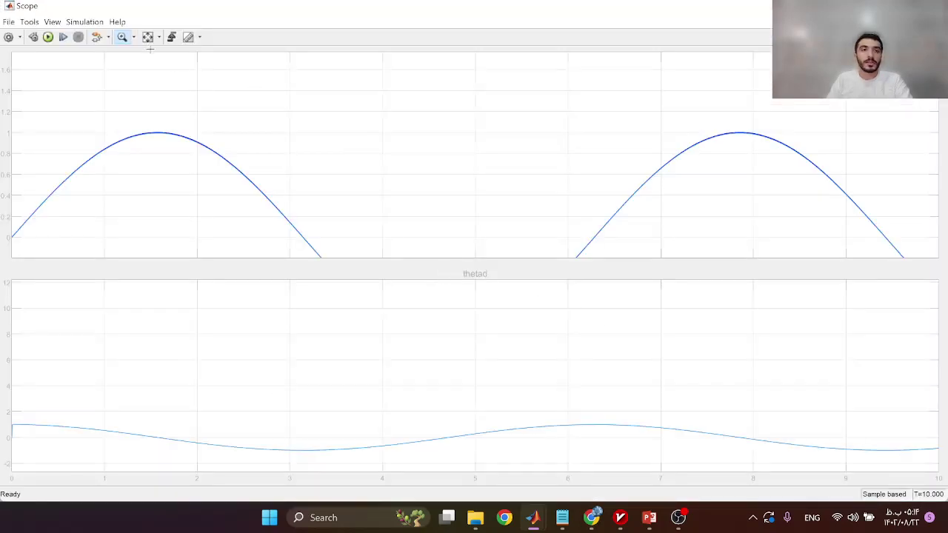
{"action": "left_click", "coordinate": [148, 39]}
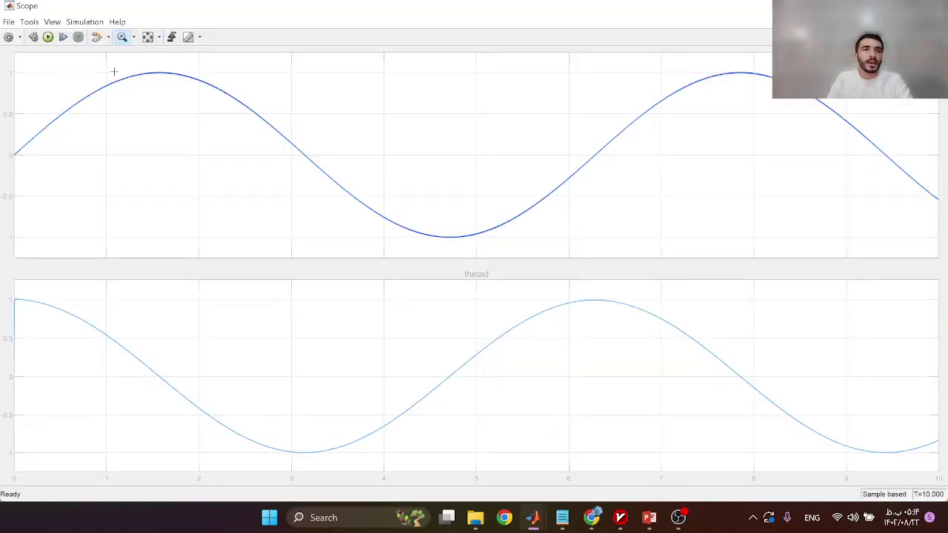
Step: Examine the gap between theta and the sine reference on the rising curve near 1.25 s, restoring the full plot
{"action": "left_click_drag", "start_coordinate": [72, 65], "coordinate": [231, 97]}
{"action": "left_click", "coordinate": [446, 127]}
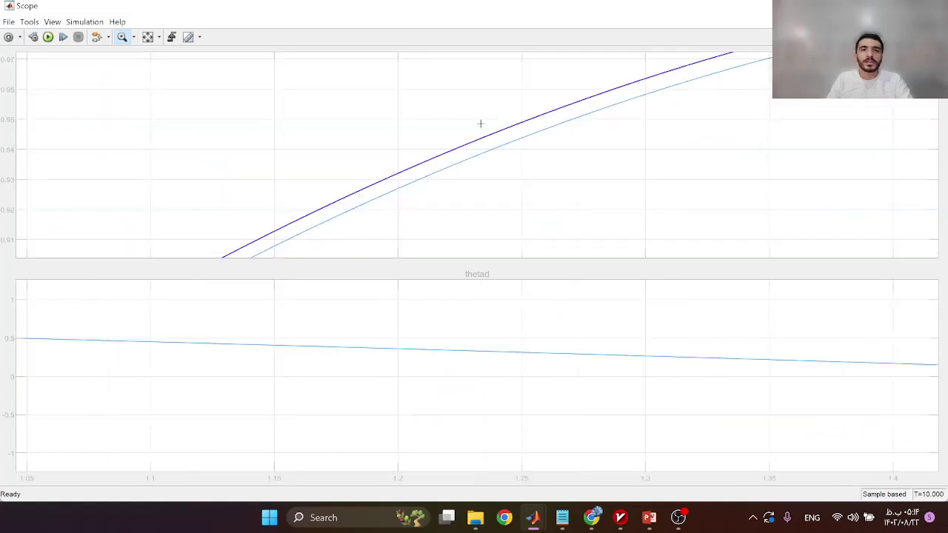
{"action": "left_click_drag", "start_coordinate": [452, 108], "coordinate": [592, 156]}
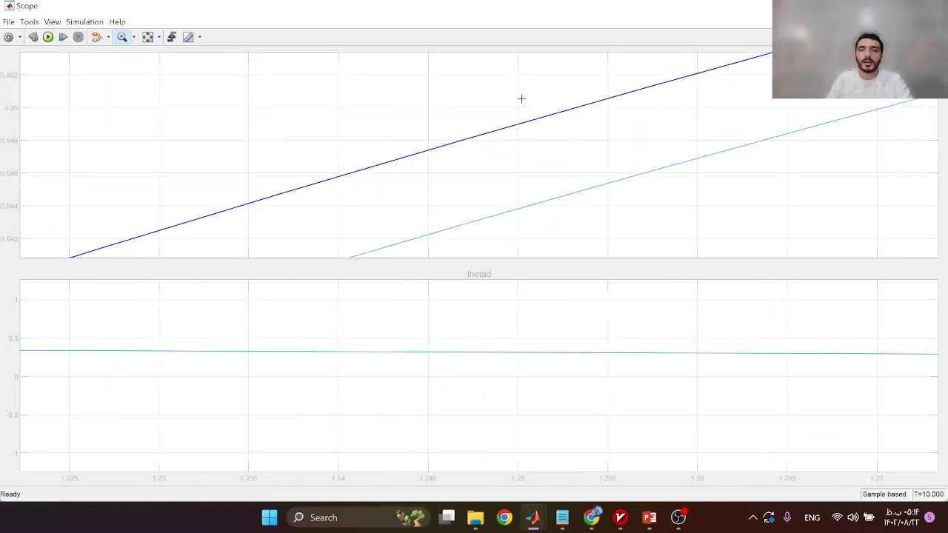
{"action": "left_click", "coordinate": [148, 37]}
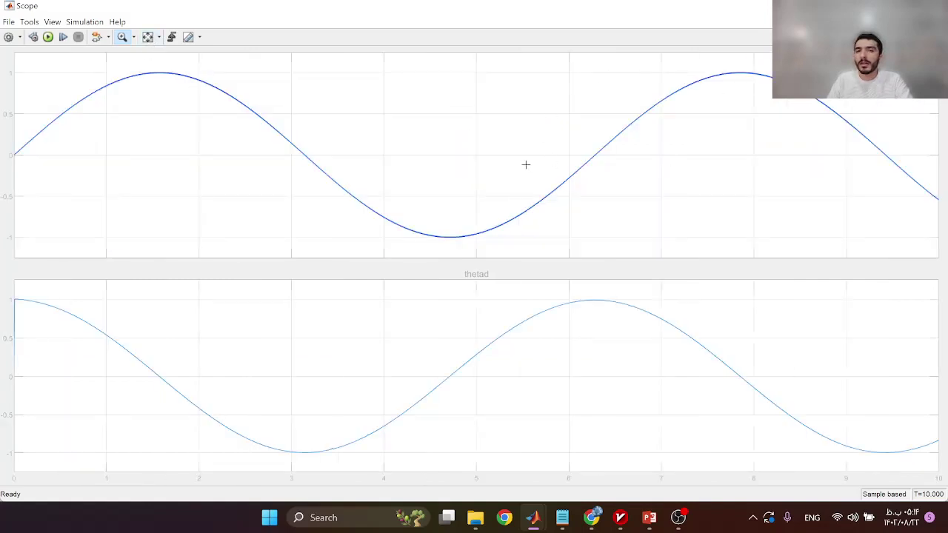
Step: Examine how closely theta follows the sine reference near the falling zero crossing at about 3.12 s and close the Scope
{"action": "left_click_drag", "start_coordinate": [184, 81], "coordinate": [409, 214]}
{"action": "left_click", "coordinate": [570, 181]}
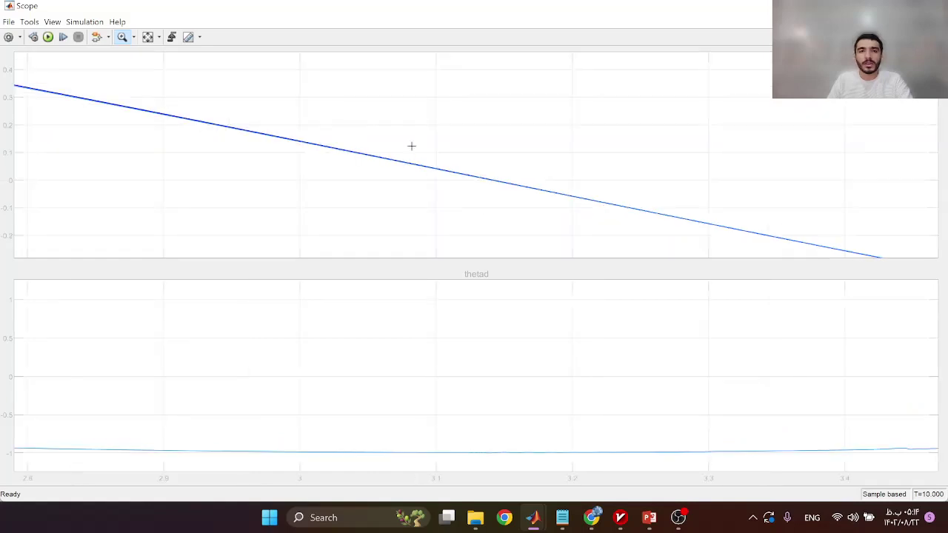
{"action": "left_click_drag", "start_coordinate": [337, 123], "coordinate": [596, 234]}
{"action": "left_click", "coordinate": [464, 160]}
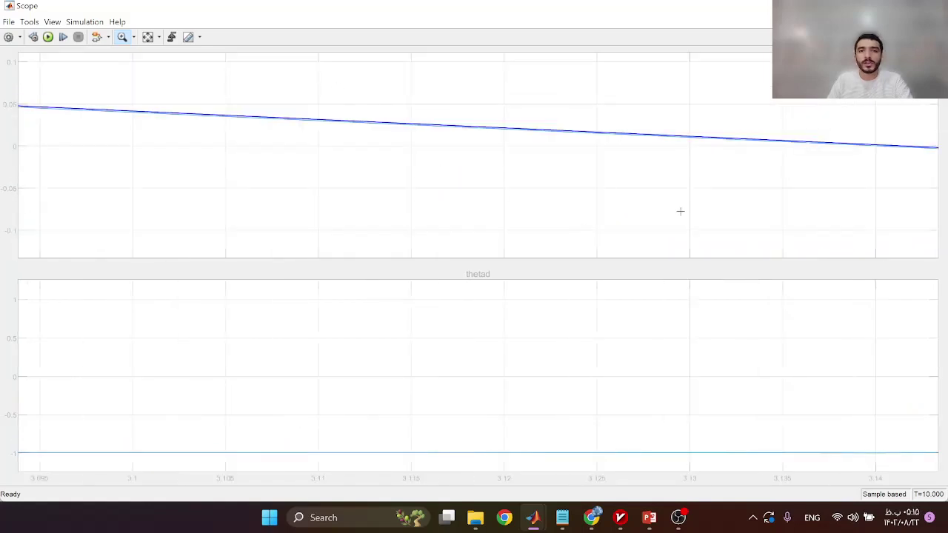
{"action": "left_click_drag", "start_coordinate": [334, 83], "coordinate": [681, 211]}
{"action": "left_click_drag", "start_coordinate": [368, 95], "coordinate": [685, 243]}
{"action": "left_click_drag", "start_coordinate": [354, 91], "coordinate": [568, 191]}
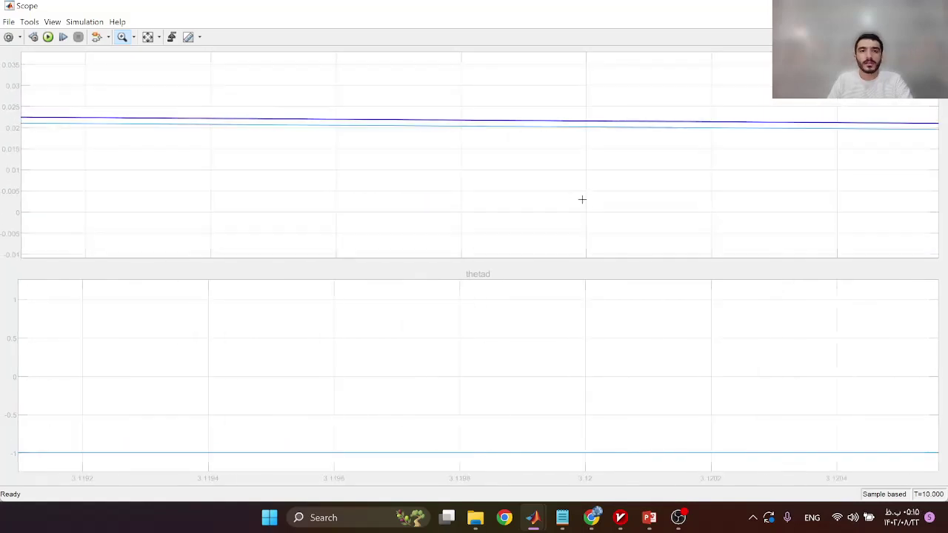
{"action": "left_click", "coordinate": [933, 6]}
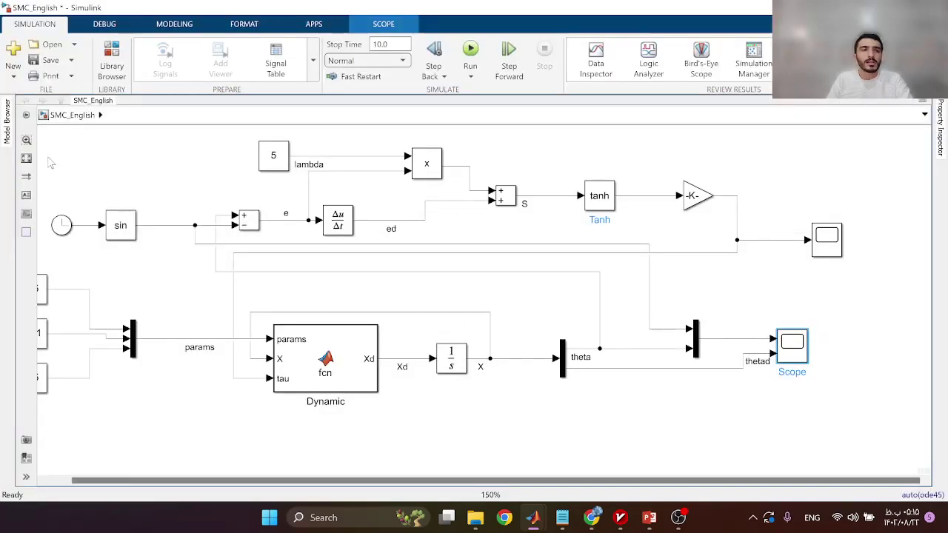
{"action": "left_click", "coordinate": [26, 158]}
{"action": "left_click", "coordinate": [176, 210]}
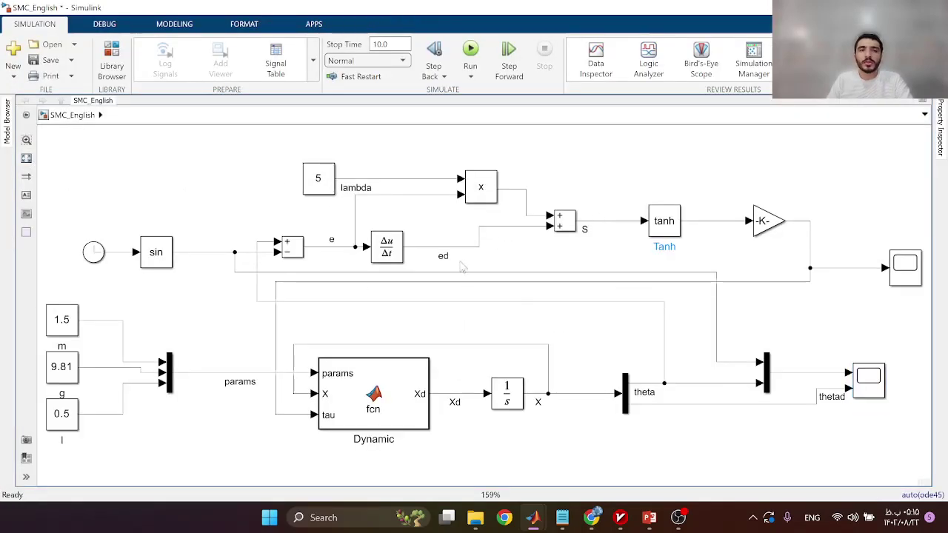
{"action": "left_click_drag", "start_coordinate": [184, 155], "coordinate": [749, 282]}
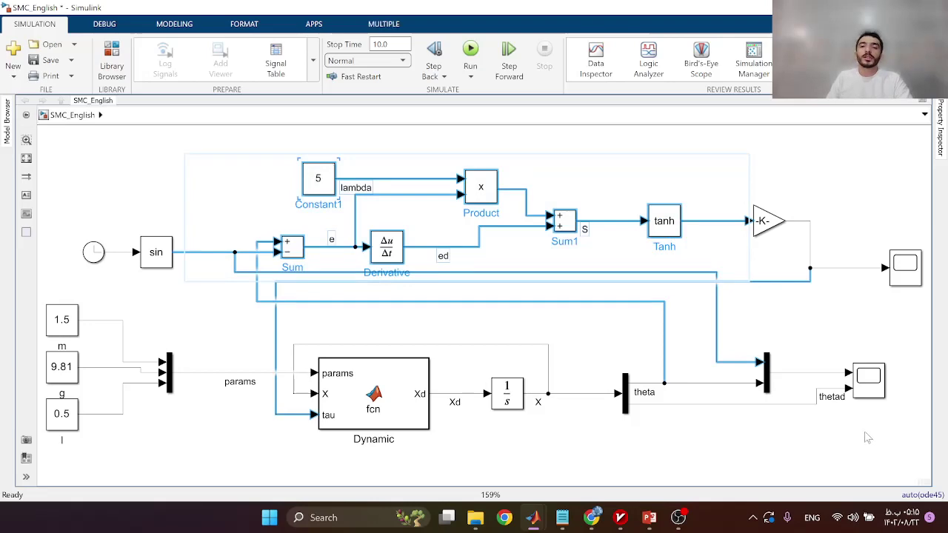
{"action": "left_click", "coordinate": [833, 368]}
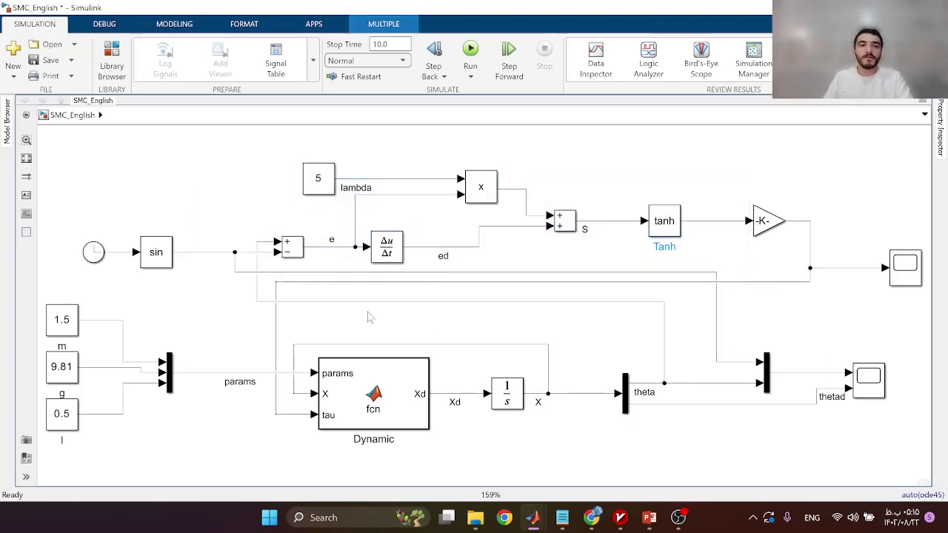
Step: Add a Random Number block to the model just below the inputs of the Dynamic block
{"action": "scroll", "coordinate": [265, 237], "scroll_direction": "down", "scroll_amount": 1}
{"action": "left_click_drag", "start_coordinate": [324, 407], "coordinate": [403, 355]}
{"action": "scroll", "coordinate": [406, 356], "scroll_direction": "down", "scroll_amount": 1}
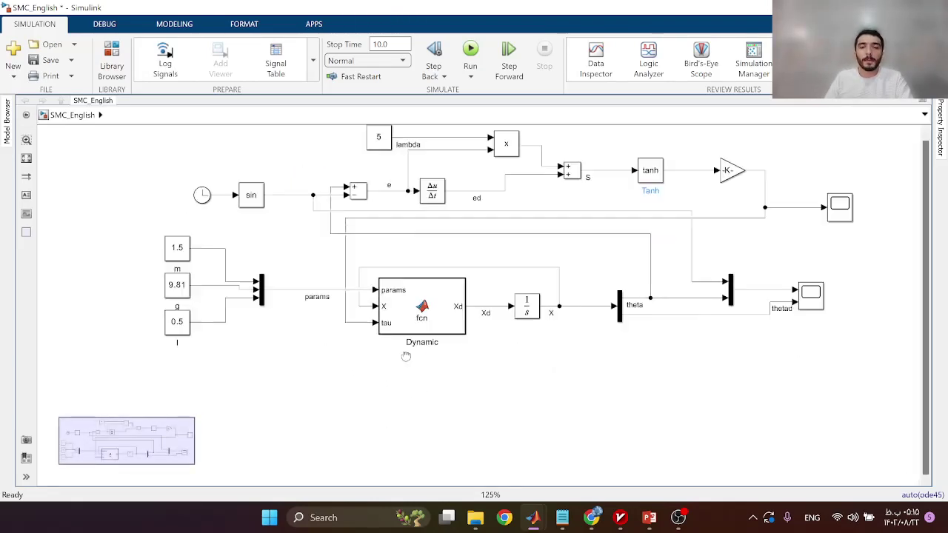
{"action": "scroll", "coordinate": [404, 363], "scroll_direction": "up", "scroll_amount": 1}
{"action": "double_click", "coordinate": [348, 361]}
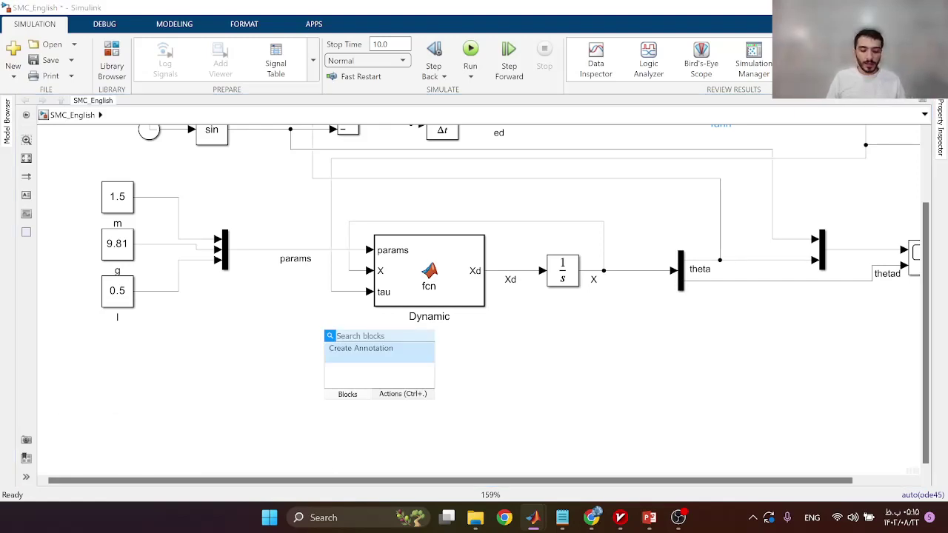
{"action": "type", "text": "ran"}
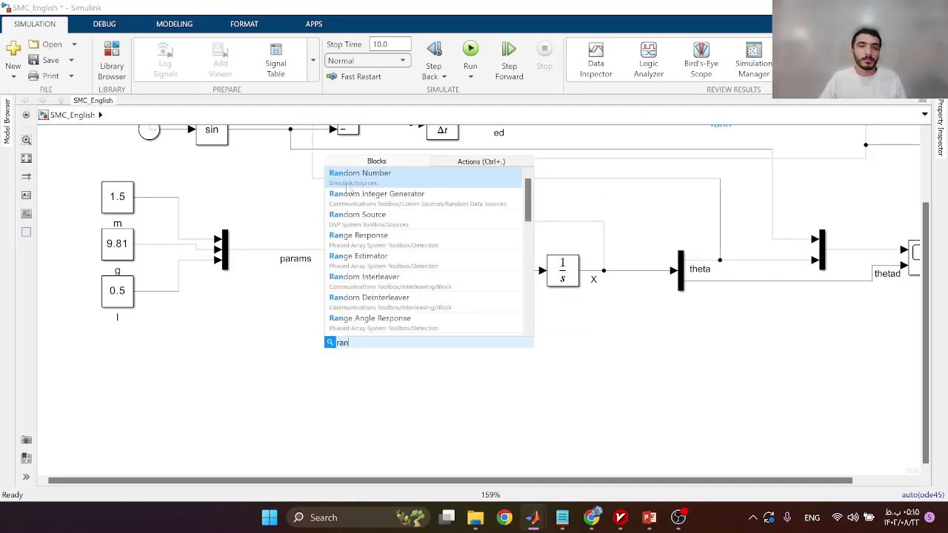
{"action": "left_click", "coordinate": [348, 189]}
Step: Add a Dist input to the Dynamic function, append + Dist to the Xd2 equation, and return to the SMC_English model
{"action": "left_click", "coordinate": [434, 287]}
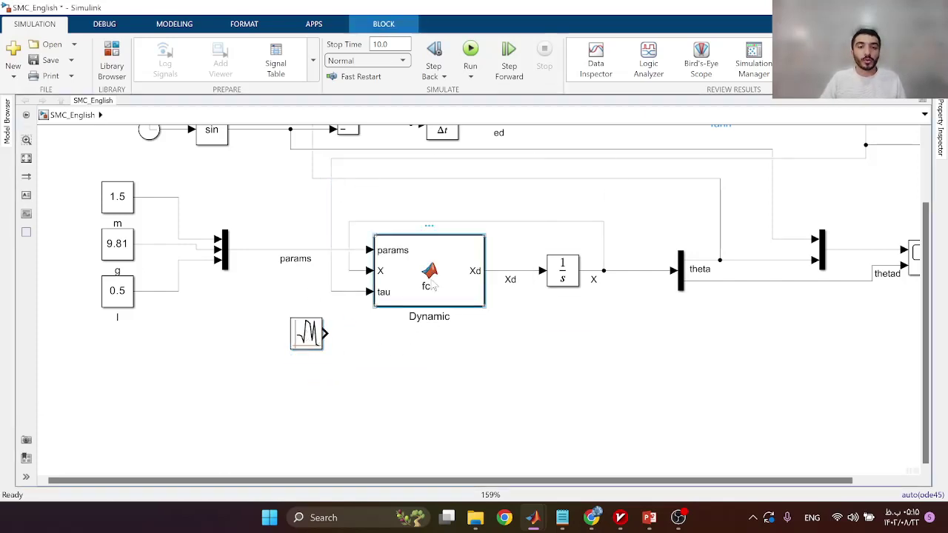
{"action": "double_click", "coordinate": [433, 288]}
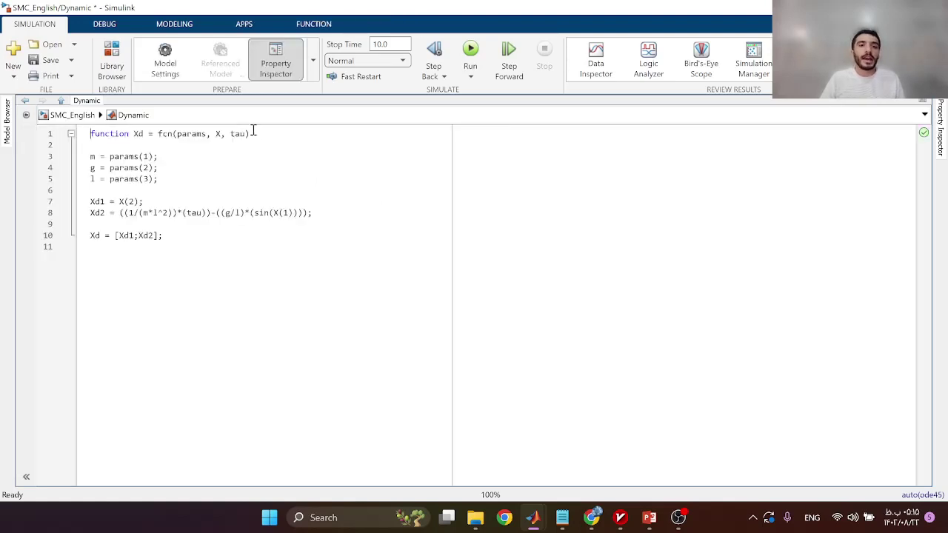
{"action": "left_click", "coordinate": [249, 134]}
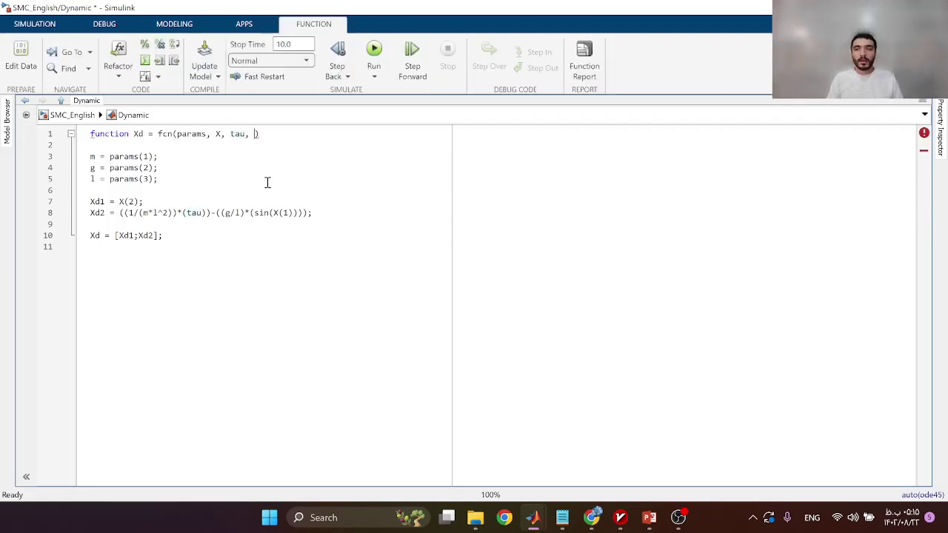
{"action": "type", "text": ", Dist"}
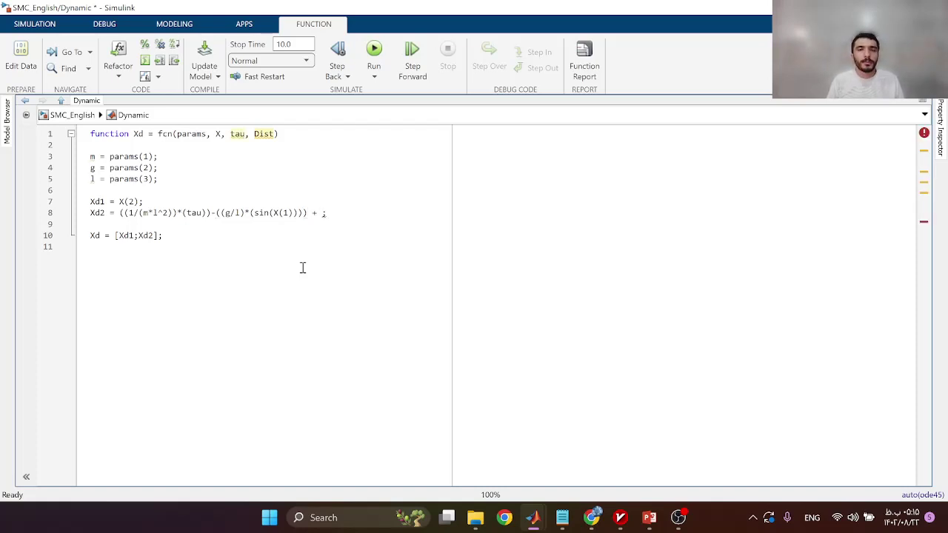
{"action": "type", "text": "D"}
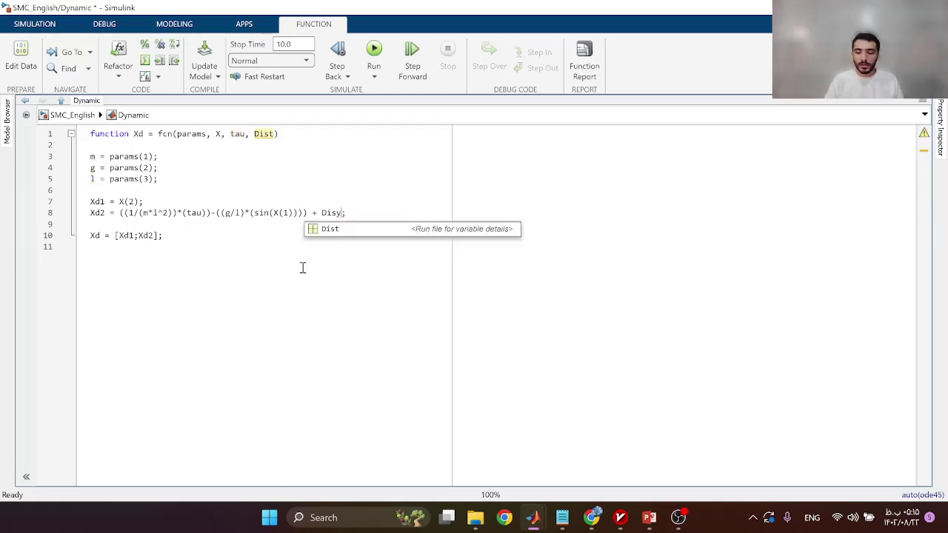
{"action": "type", "text": "ist"}
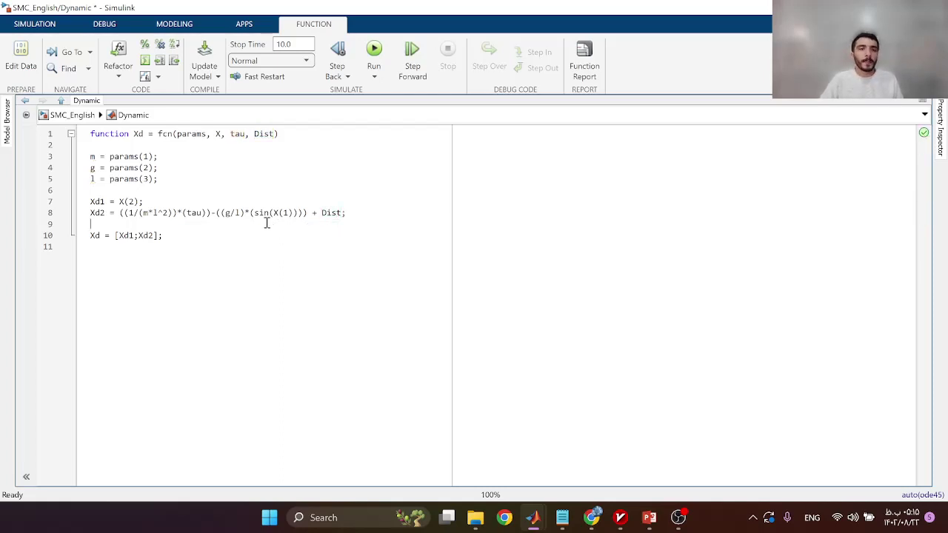
{"action": "triple_click", "coordinate": [228, 215]}
{"action": "left_click", "coordinate": [71, 115]}
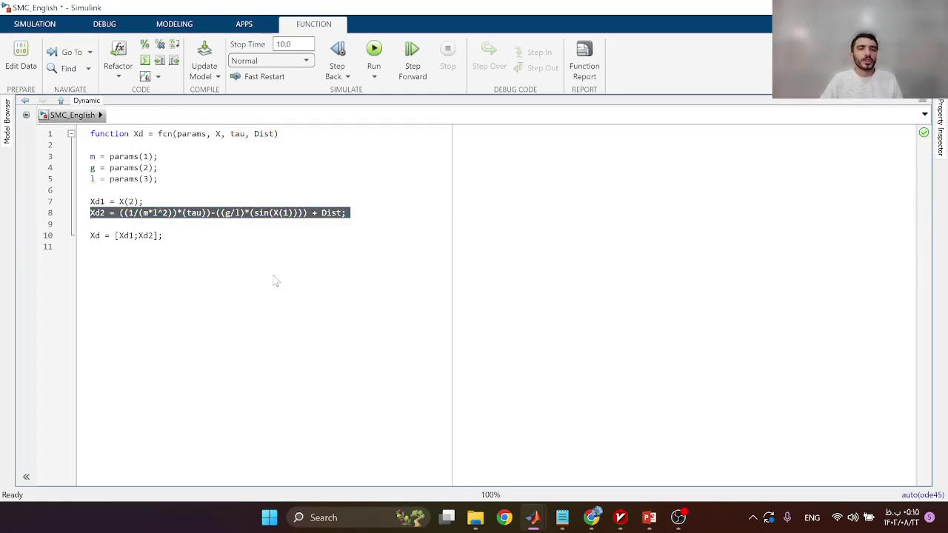
Step: Shift the Random Number block slightly away from the Dynamic block and connect its output to the Dist input
{"action": "left_click", "coordinate": [249, 285]}
{"action": "left_click_drag", "start_coordinate": [313, 342], "coordinate": [280, 343]}
{"action": "scroll", "coordinate": [308, 335], "scroll_direction": "up", "scroll_amount": 1}
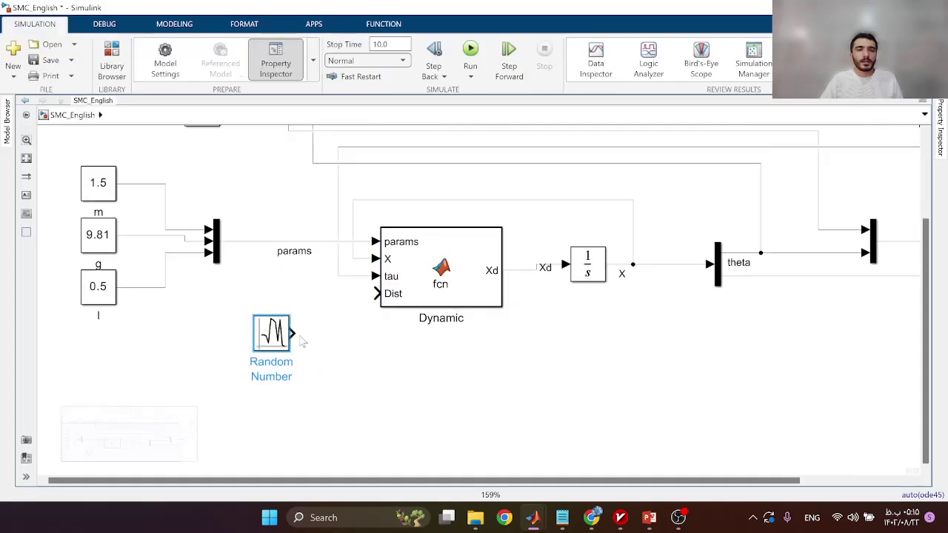
{"action": "left_click", "coordinate": [293, 334]}
{"action": "left_click_drag", "start_coordinate": [334, 320], "coordinate": [376, 293]}
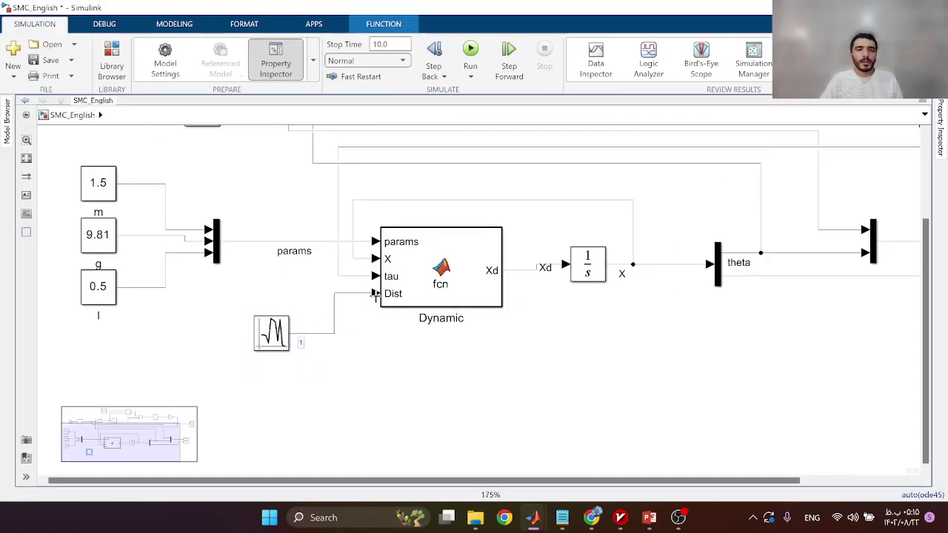
Step: Configure the Random Number block with a sample time of 0.01 and a variance of 5
{"action": "left_click", "coordinate": [282, 349]}
{"action": "double_click", "coordinate": [280, 351]}
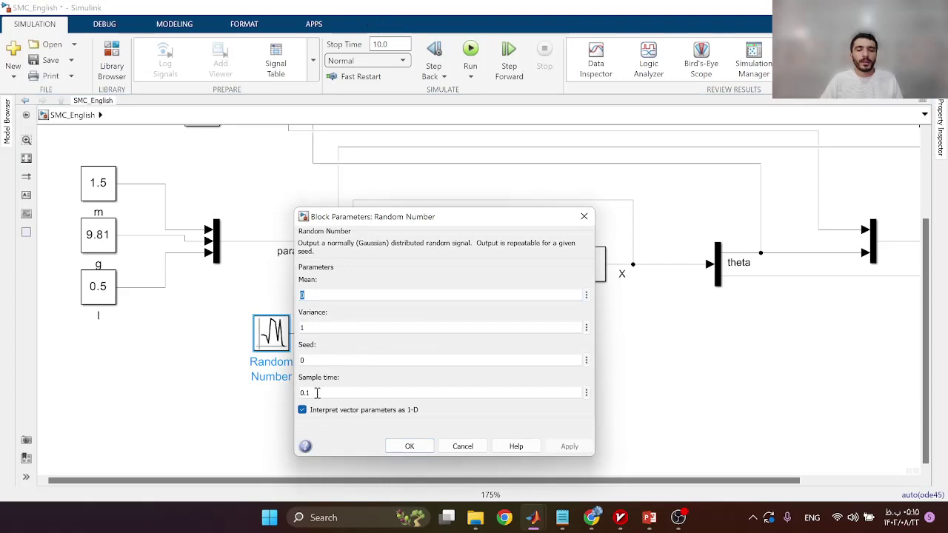
{"action": "left_click_drag", "start_coordinate": [368, 214], "coordinate": [495, 181]}
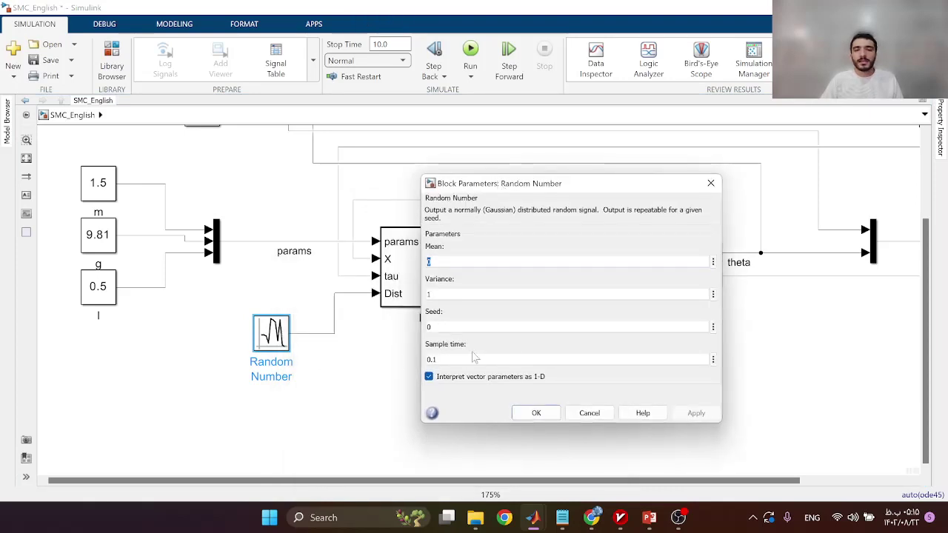
{"action": "double_click", "coordinate": [477, 361]}
{"action": "type", "text": "0.01"}
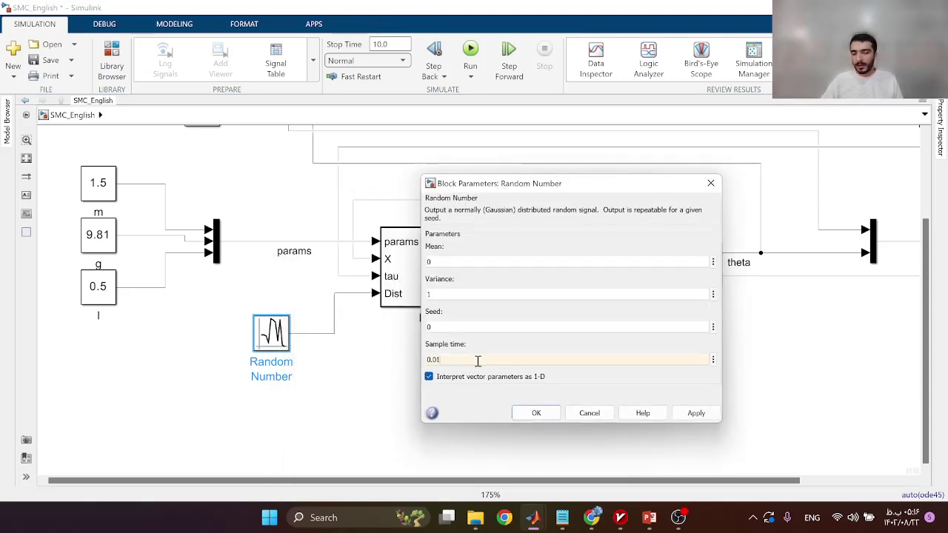
{"action": "left_click", "coordinate": [696, 412]}
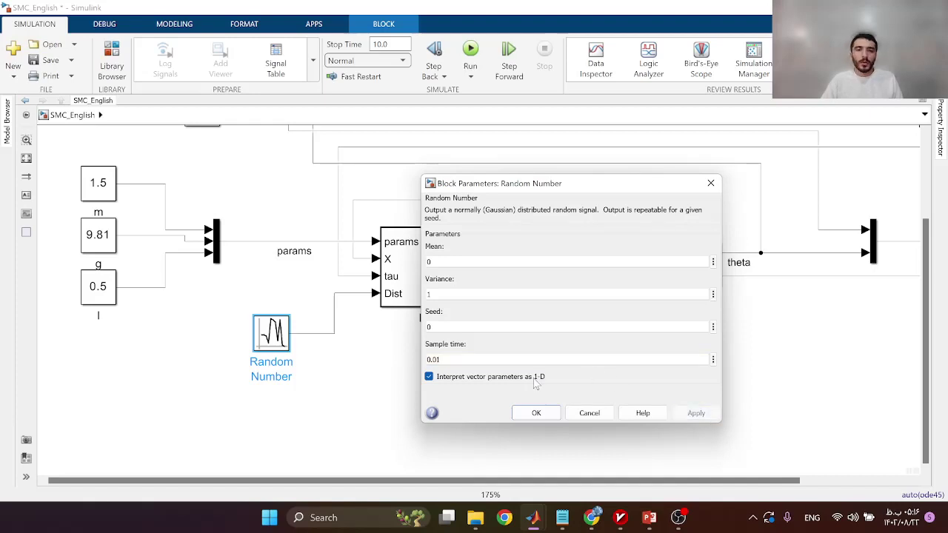
{"action": "double_click", "coordinate": [458, 294]}
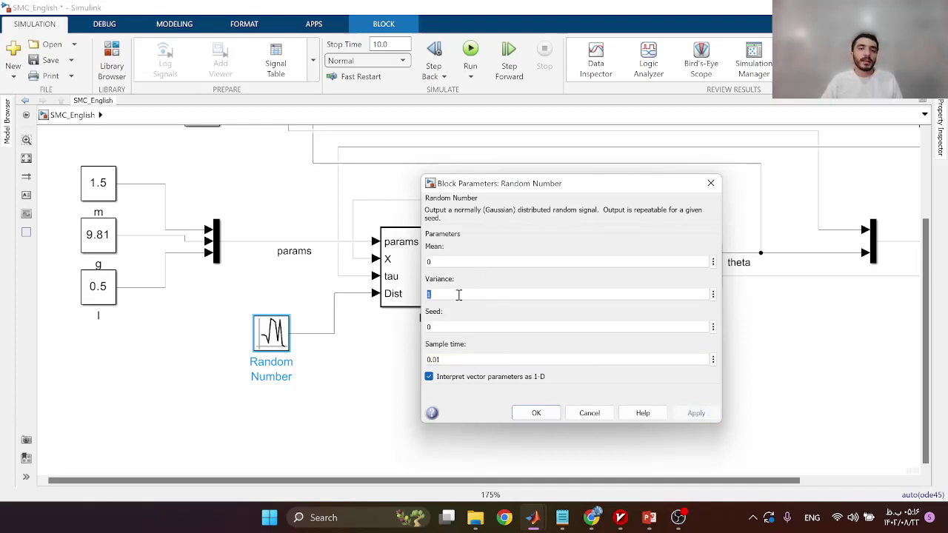
{"action": "type", "text": "5"}
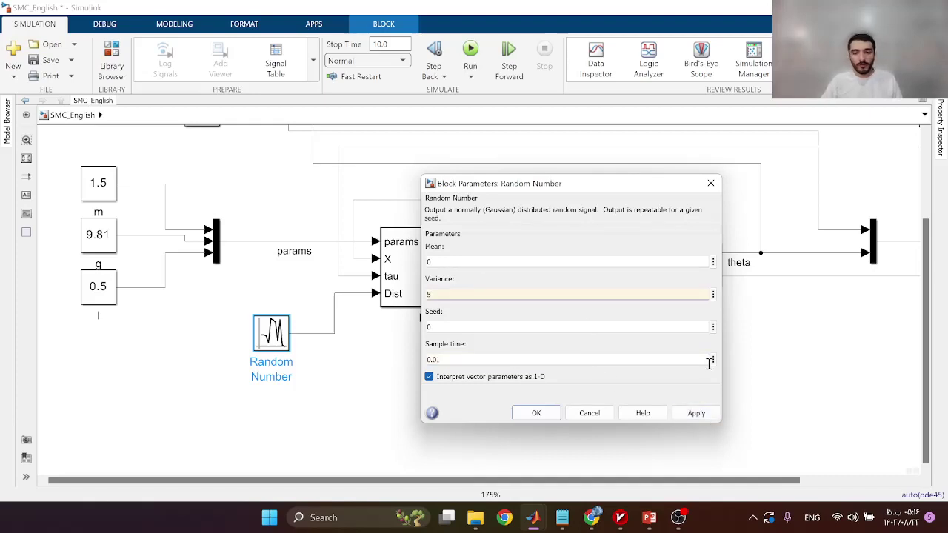
{"action": "left_click", "coordinate": [696, 412]}
{"action": "left_click", "coordinate": [570, 414]}
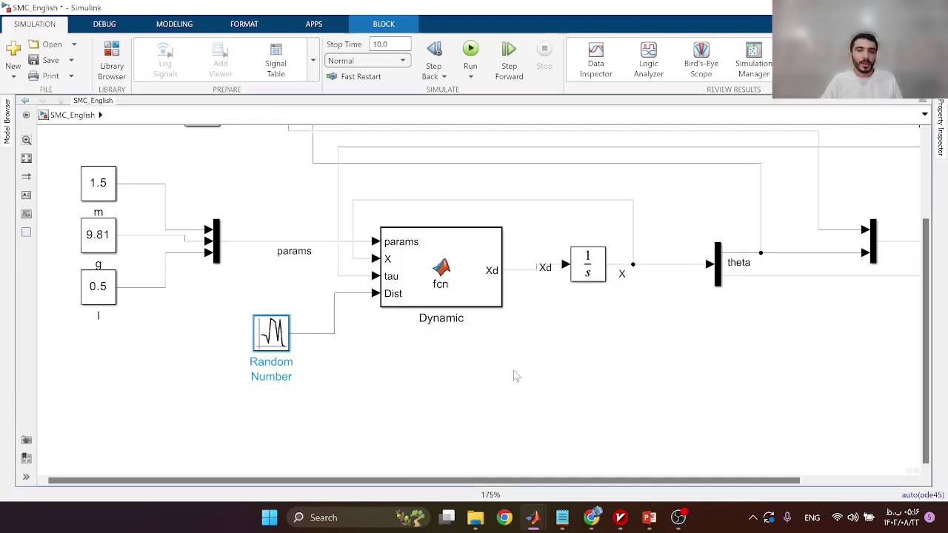
{"action": "double_click", "coordinate": [283, 331]}
{"action": "left_click", "coordinate": [410, 447]}
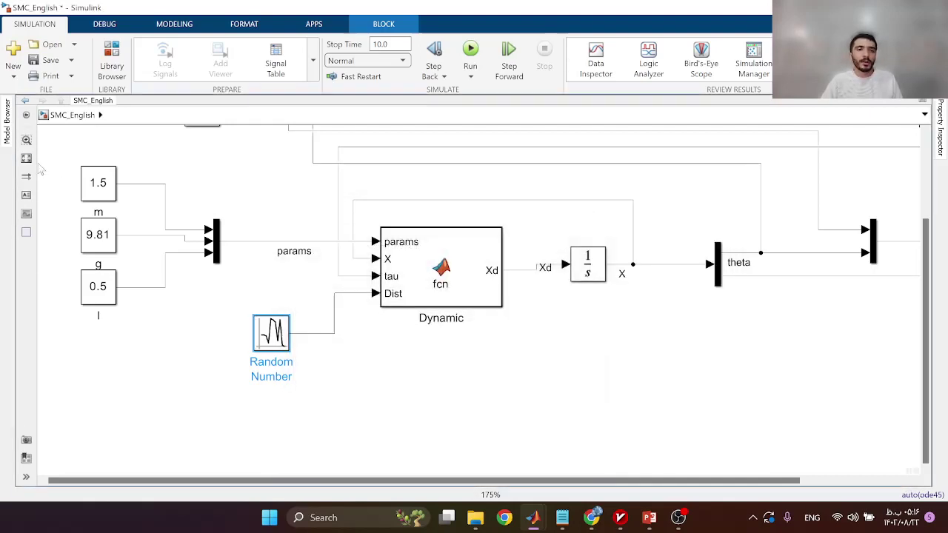
Step: Run the simulation with the disturbance and examine how closely theta follows the sine reference around its first peak in the Scope
{"action": "left_click", "coordinate": [26, 158]}
{"action": "left_click", "coordinate": [470, 51]}
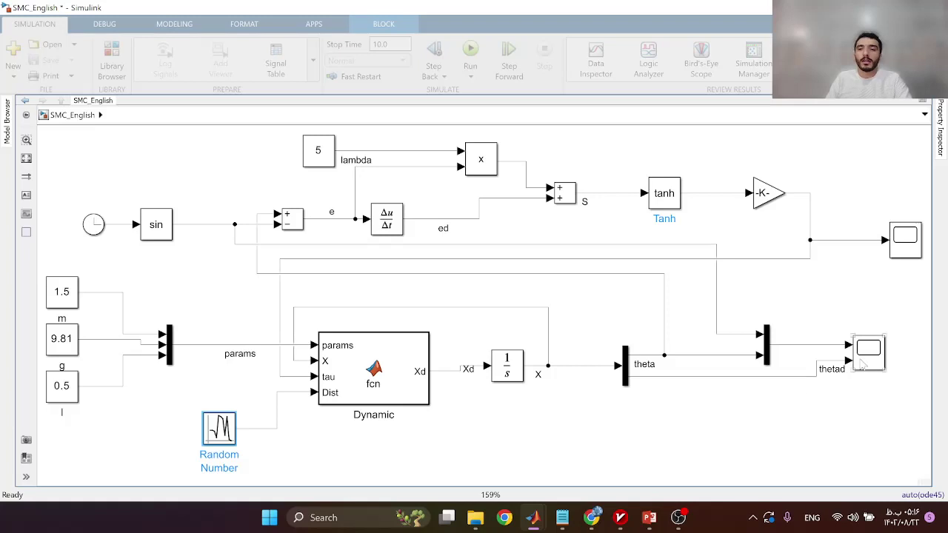
{"action": "double_click", "coordinate": [861, 360]}
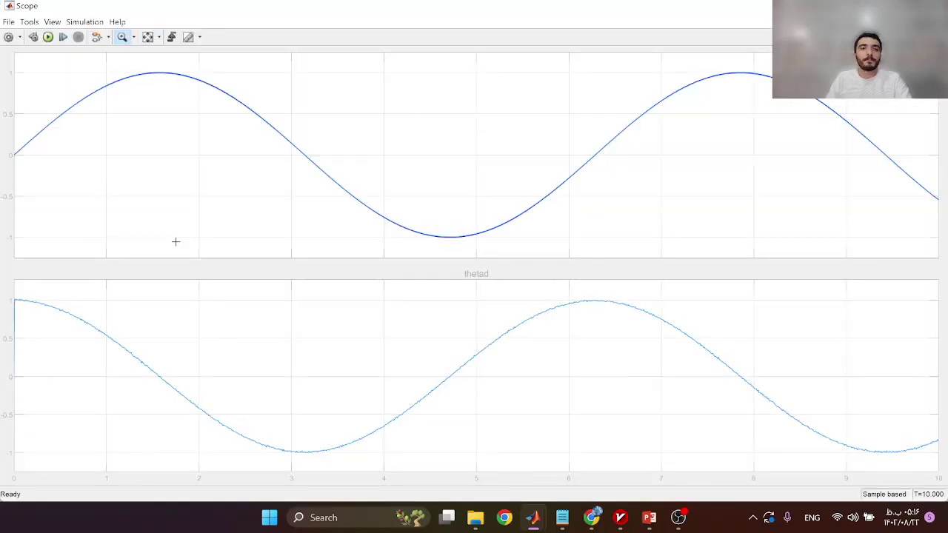
{"action": "left_click_drag", "start_coordinate": [282, 114], "coordinate": [88, 73]}
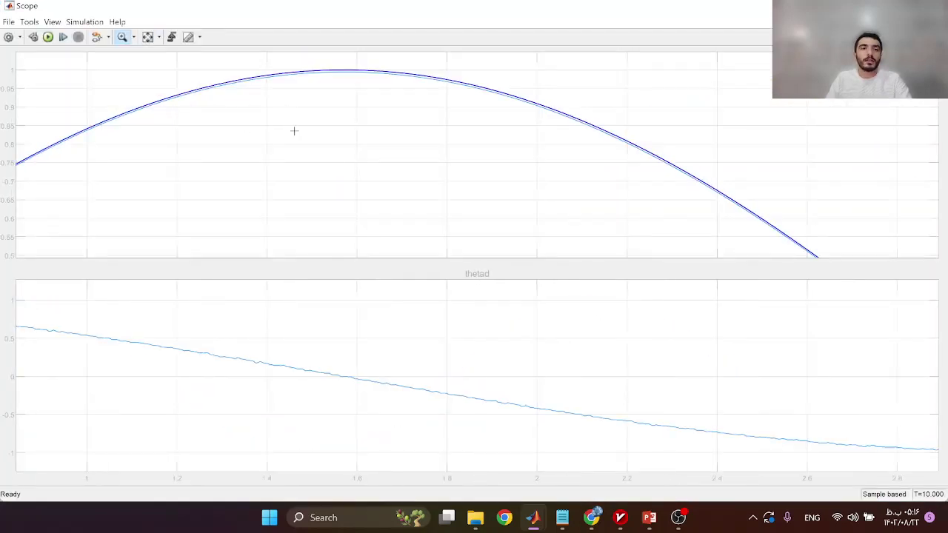
{"action": "left_click", "coordinate": [587, 129]}
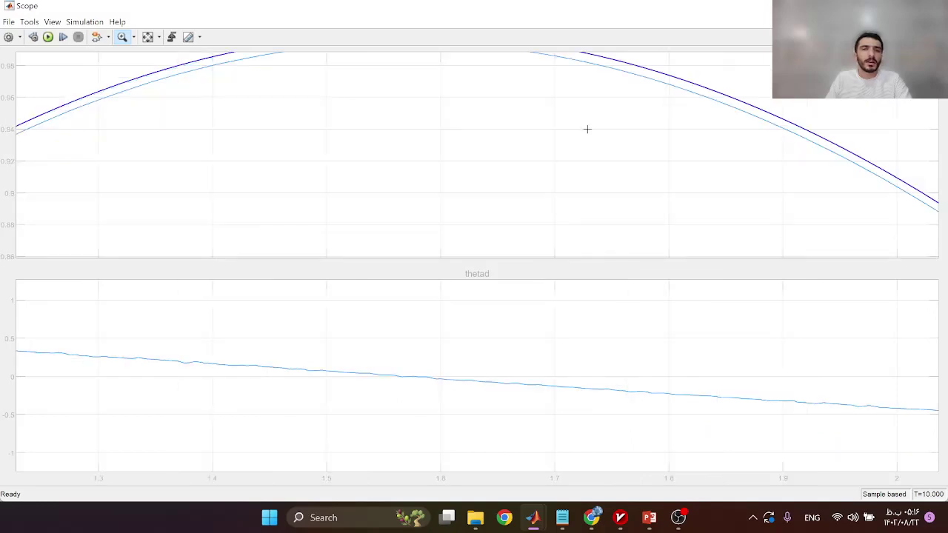
{"action": "left_click", "coordinate": [147, 36]}
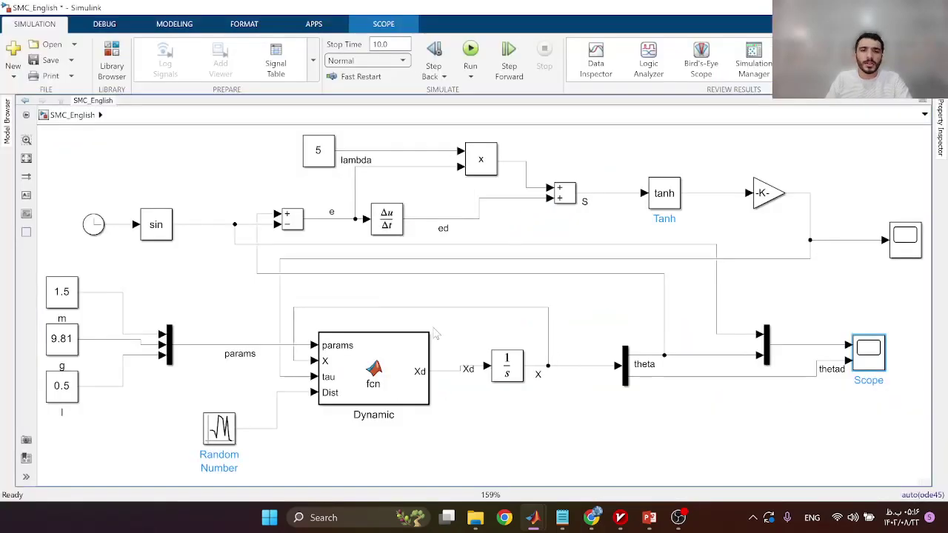
Step: Raise the Random Number block's variance to 20
{"action": "scroll", "coordinate": [437, 335], "scroll_direction": "up", "scroll_amount": 3}
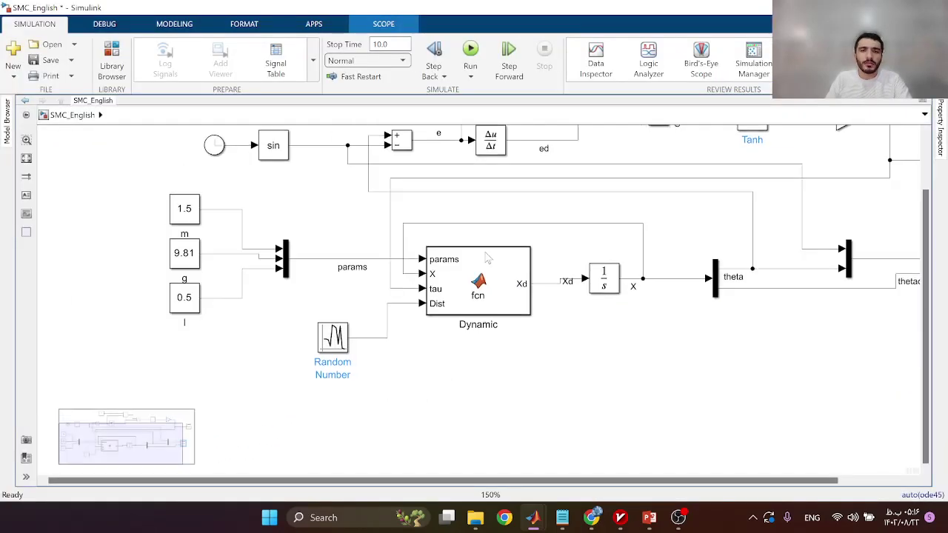
{"action": "left_click", "coordinate": [324, 286]}
{"action": "double_click", "coordinate": [325, 285]}
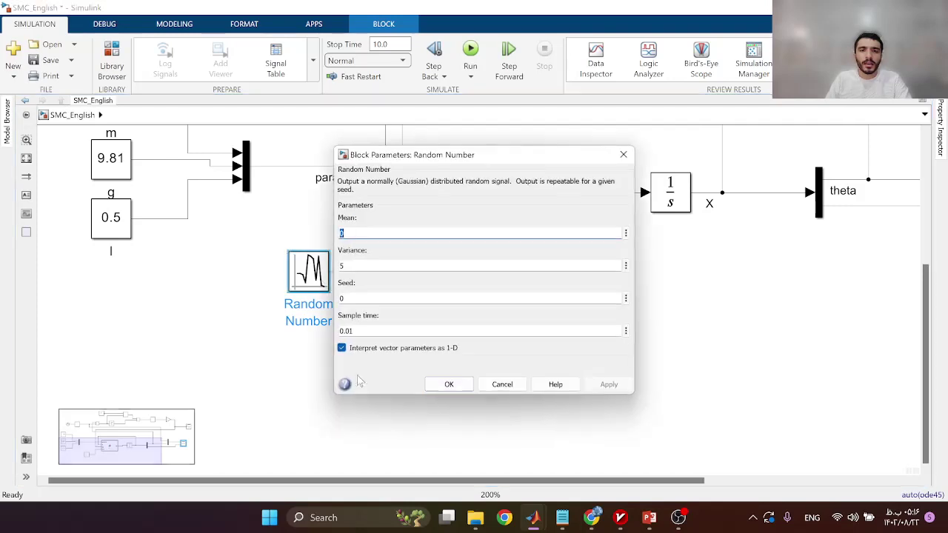
{"action": "double_click", "coordinate": [356, 260]}
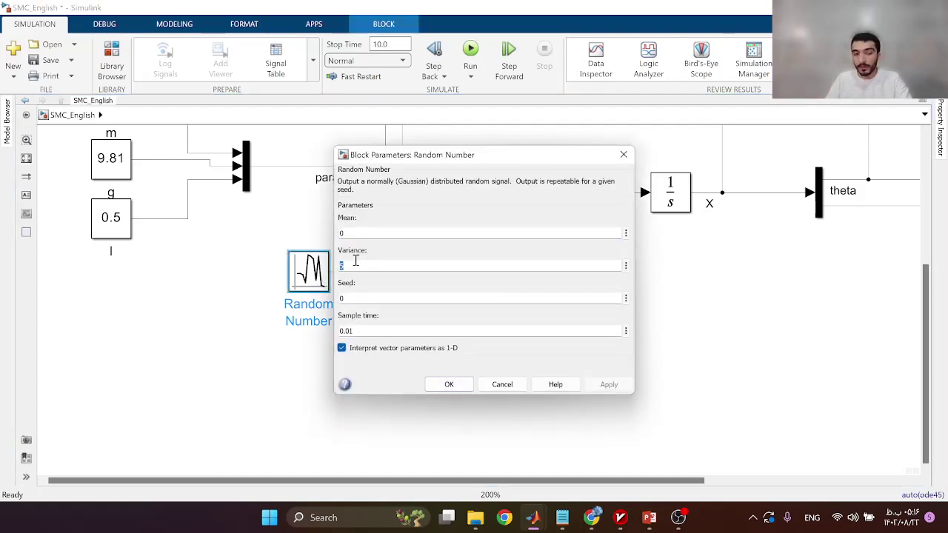
{"action": "type", "text": "20"}
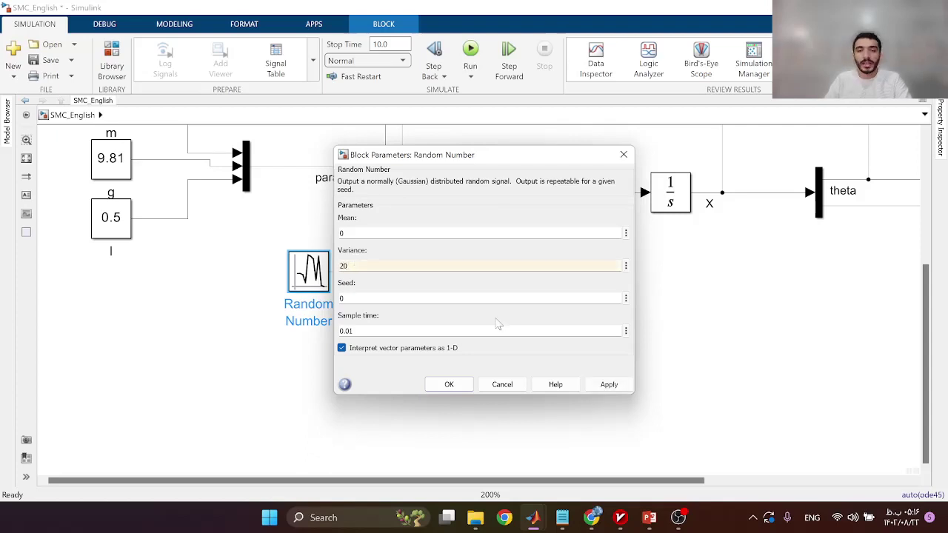
{"action": "left_click", "coordinate": [609, 384]}
{"action": "left_click", "coordinate": [449, 385]}
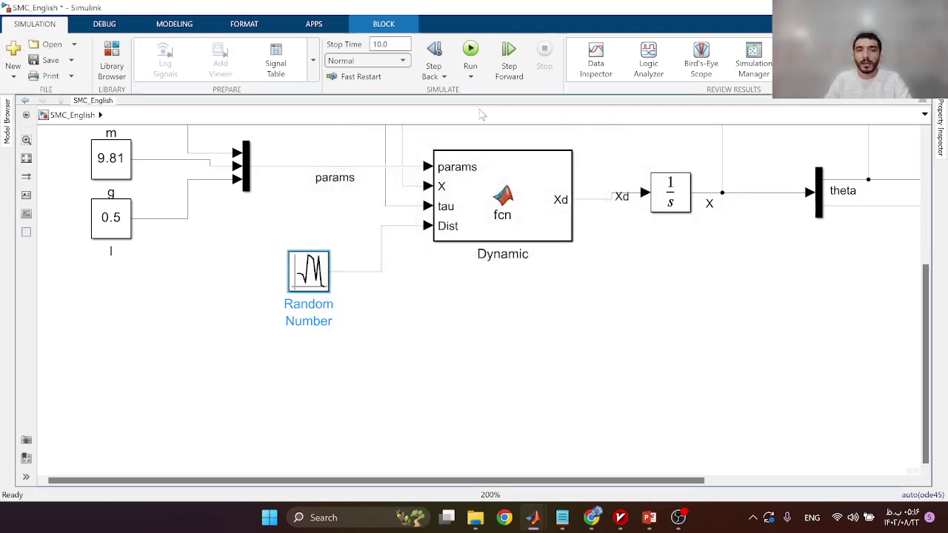
Step: Rerun the simulation with the stronger disturbance and open the Scope showing theta and thetad
{"action": "left_click", "coordinate": [470, 50]}
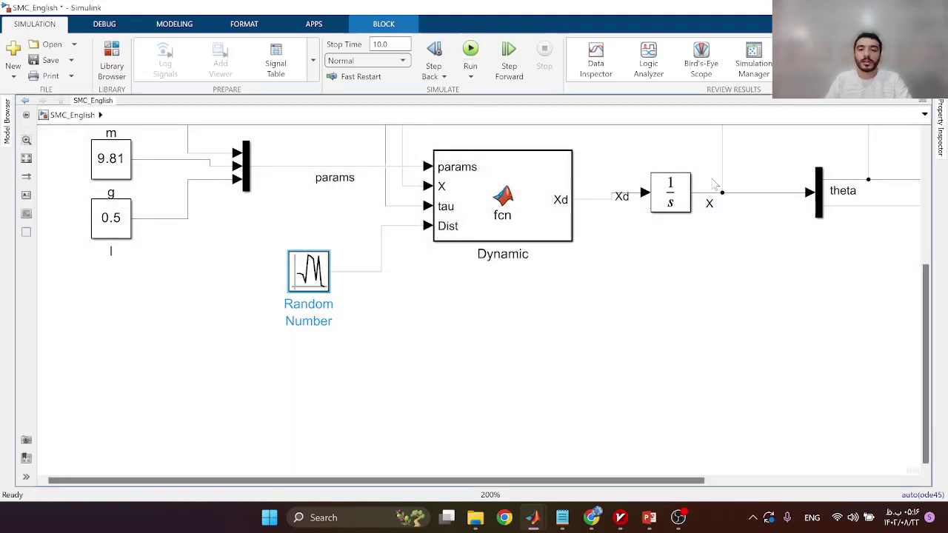
{"action": "scroll", "coordinate": [741, 200], "scroll_direction": "down", "scroll_amount": 2}
{"action": "left_click_drag", "start_coordinate": [748, 246], "coordinate": [330, 371]}
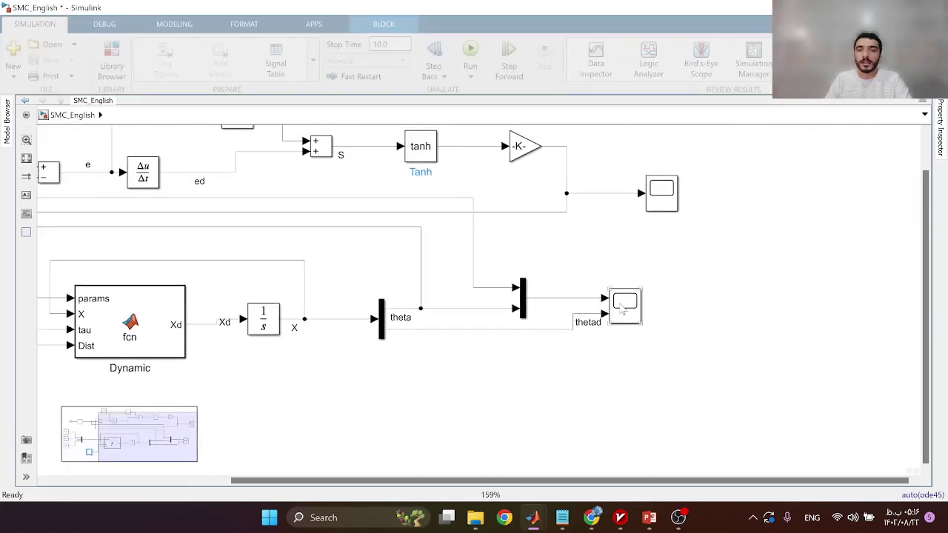
{"action": "double_click", "coordinate": [624, 310]}
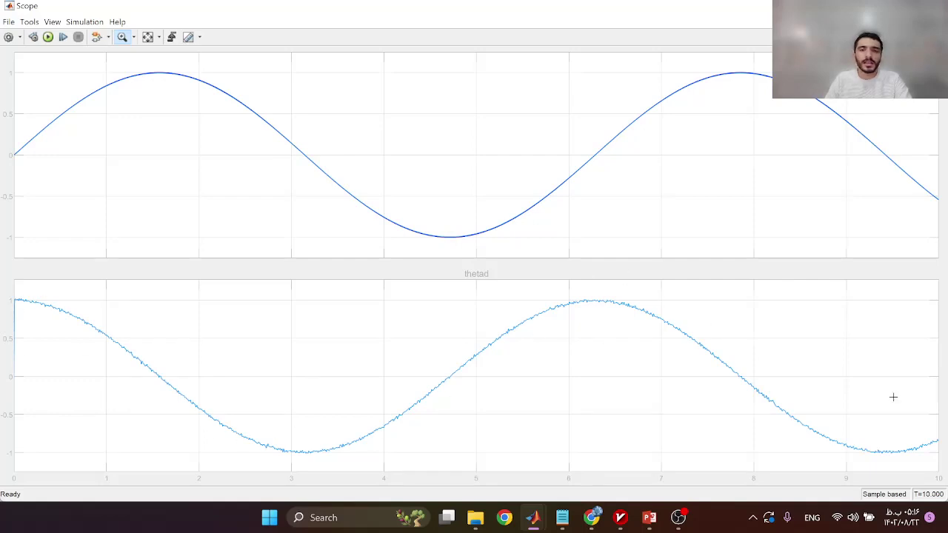
Step: Examine the thetad ripple and the gap between theta and the sine reference near 4.82 s, and close the Scope
{"action": "left_click_drag", "start_coordinate": [389, 350], "coordinate": [382, 325]}
{"action": "left_click_drag", "start_coordinate": [317, 317], "coordinate": [707, 366]}
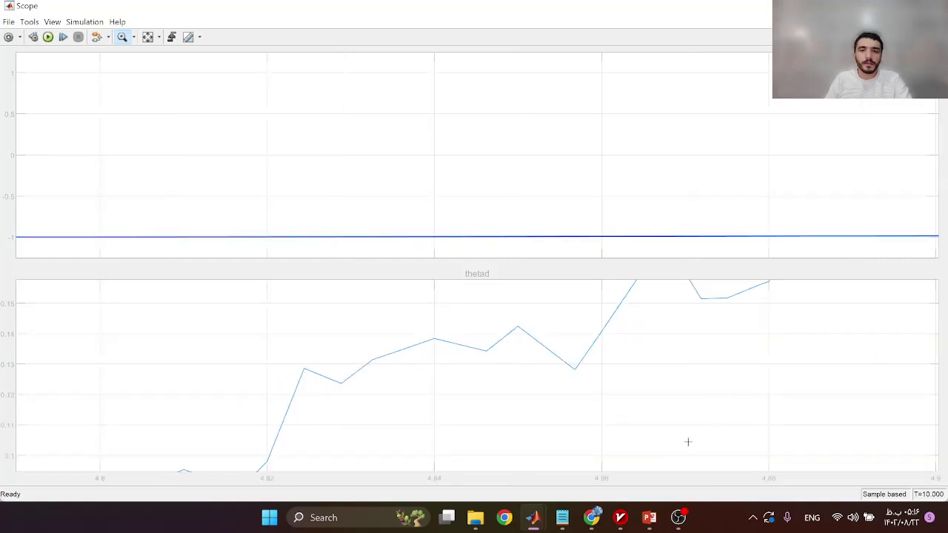
{"action": "left_click_drag", "start_coordinate": [374, 255], "coordinate": [272, 221]}
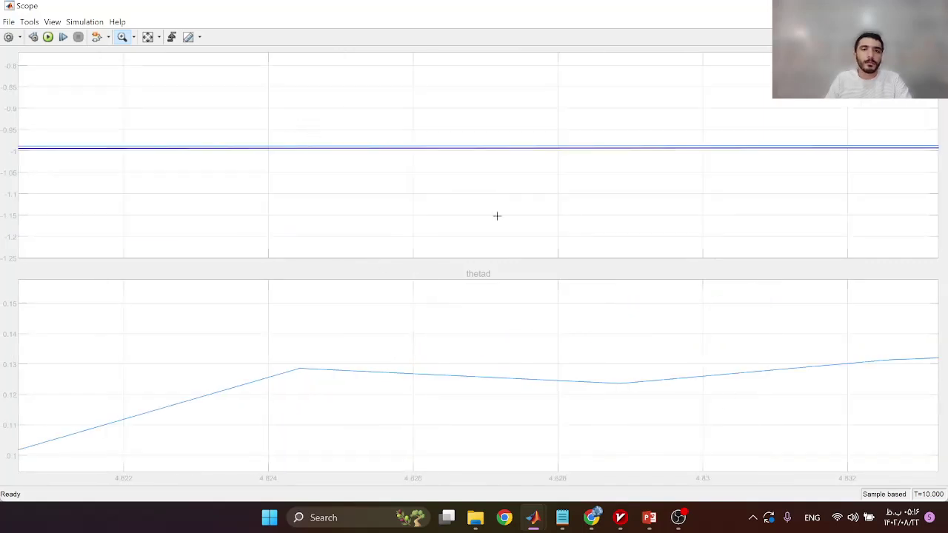
{"action": "left_click_drag", "start_coordinate": [296, 124], "coordinate": [444, 187]}
{"action": "left_click_drag", "start_coordinate": [265, 103], "coordinate": [408, 183]}
{"action": "left_click_drag", "start_coordinate": [251, 72], "coordinate": [416, 172]}
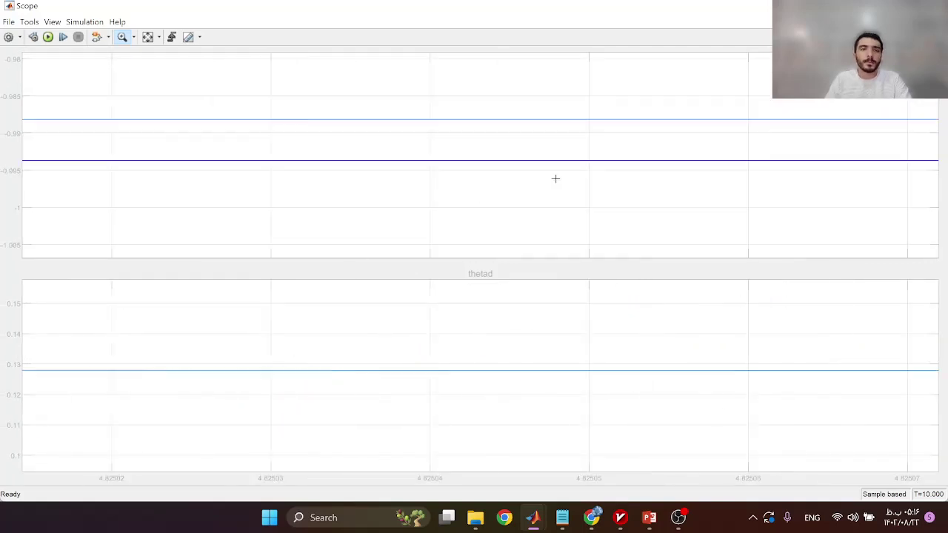
{"action": "left_click", "coordinate": [933, 6]}
{"action": "left_click", "coordinate": [313, 299]}
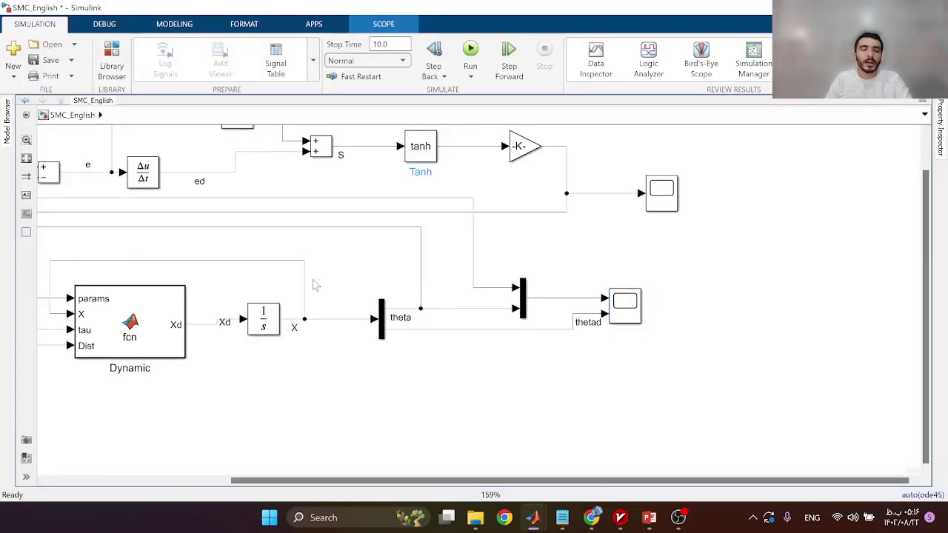
{"action": "scroll", "coordinate": [311, 276], "scroll_direction": "down", "scroll_amount": 2}
{"action": "scroll", "coordinate": [306, 276], "scroll_direction": "down", "scroll_amount": 4}
{"action": "scroll", "coordinate": [267, 295], "scroll_direction": "up", "scroll_amount": 4}
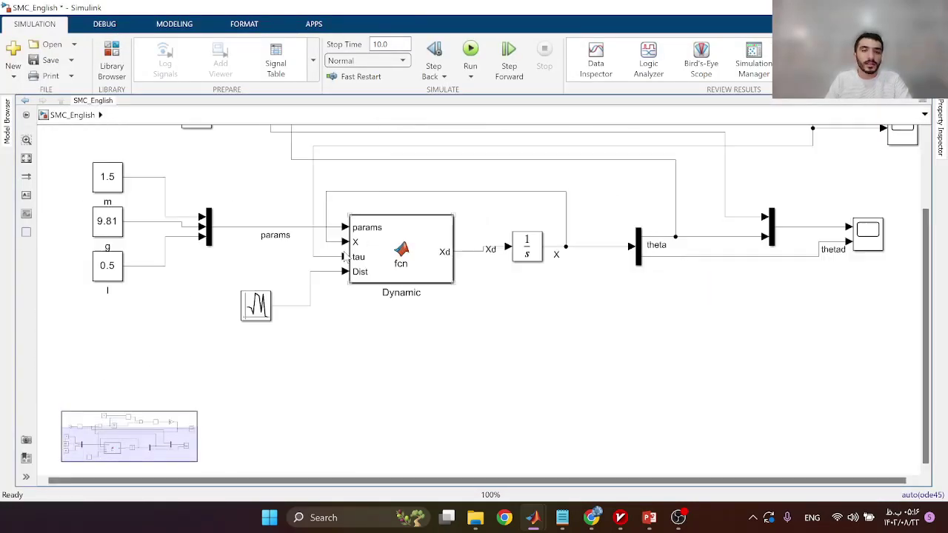
Step: Set the Random Number block's variance to 150 and apply the change
{"action": "double_click", "coordinate": [265, 294]}
{"action": "double_click", "coordinate": [317, 288]}
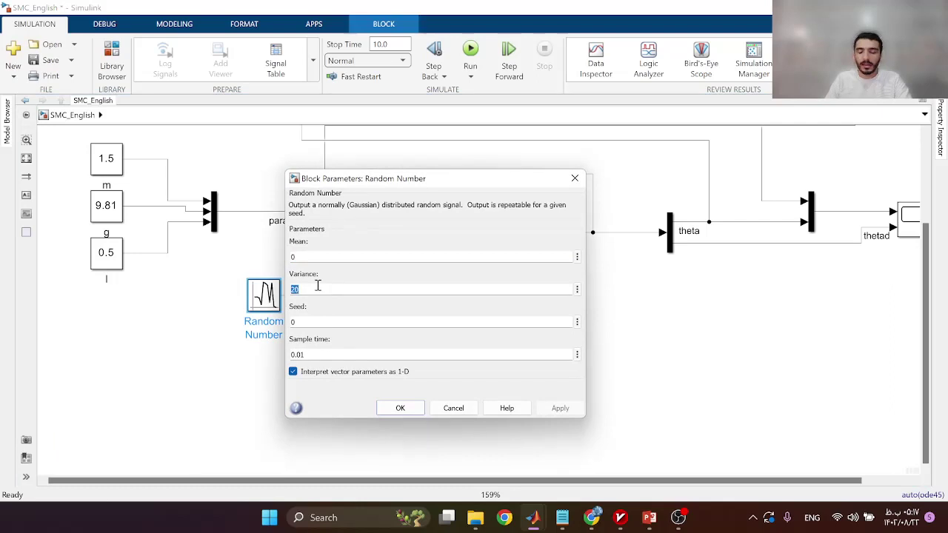
{"action": "type", "text": "150"}
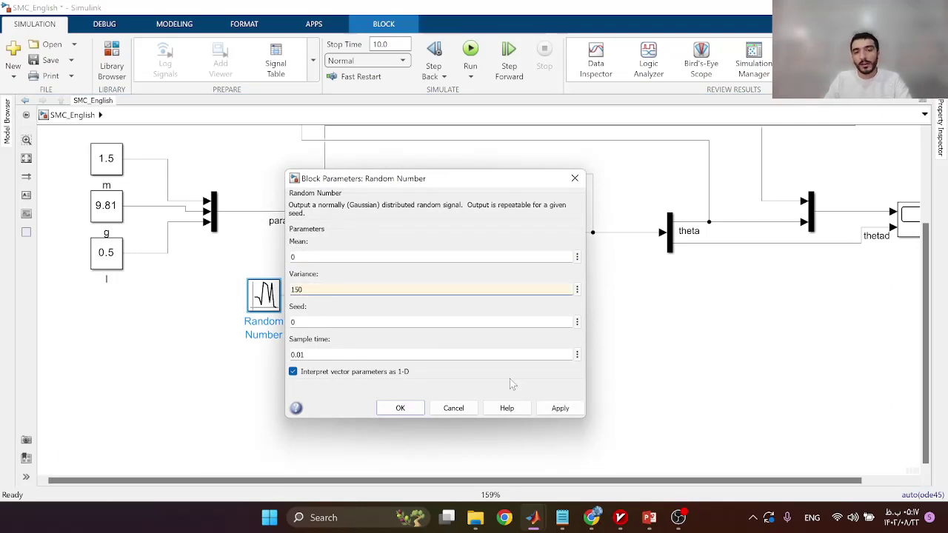
{"action": "left_click", "coordinate": [560, 408]}
{"action": "left_click", "coordinate": [400, 408]}
Step: Rerun the simulation with the stronger disturbance and show the full theta and thetad curves in the Scope
{"action": "left_click", "coordinate": [32, 164]}
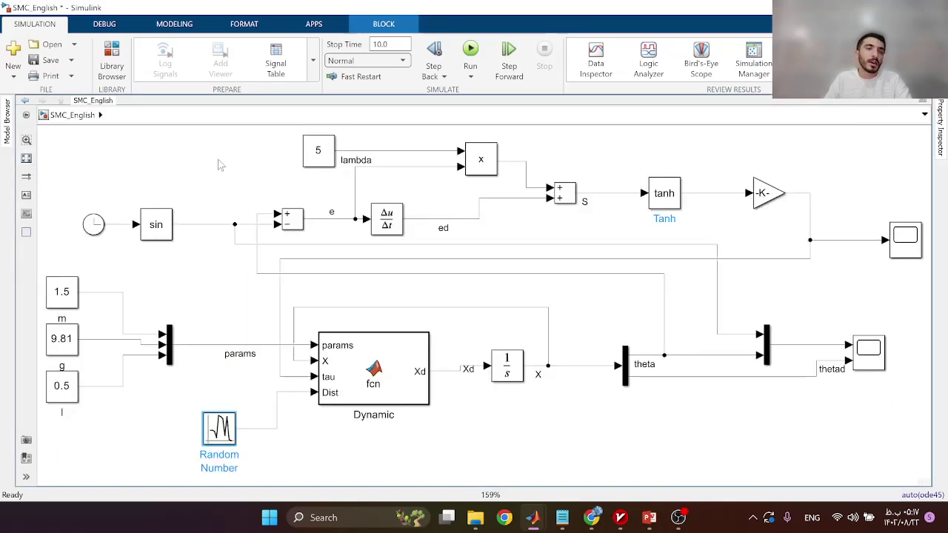
{"action": "left_click", "coordinate": [471, 52]}
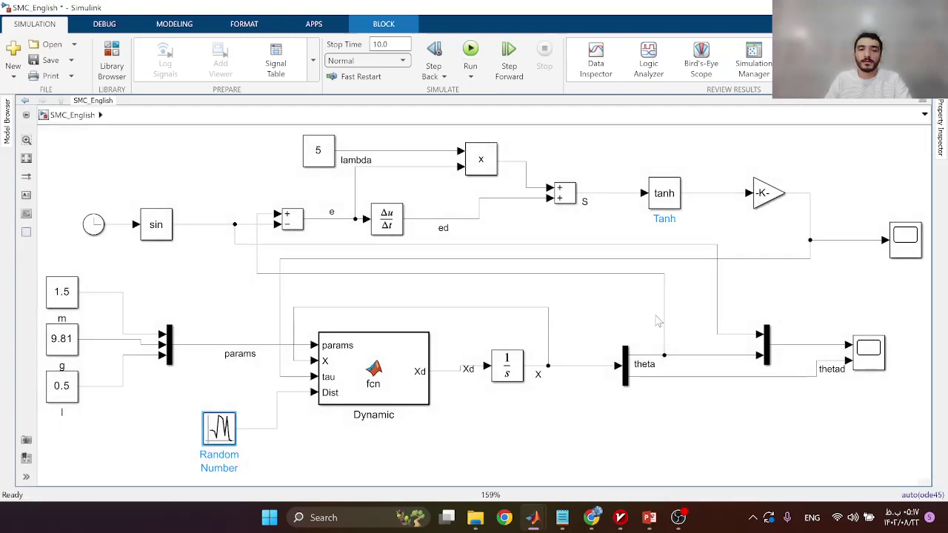
{"action": "double_click", "coordinate": [869, 354]}
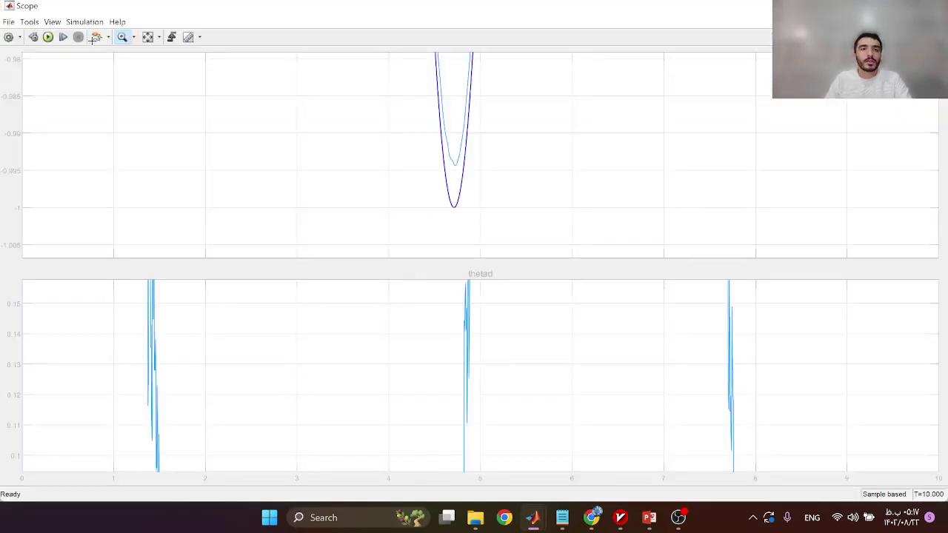
{"action": "left_click", "coordinate": [146, 38]}
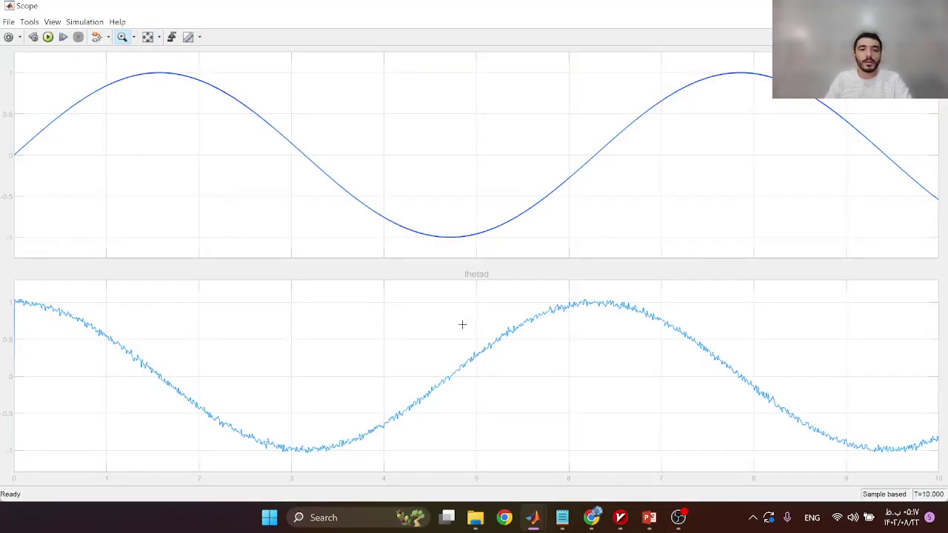
Step: Examine the gap between theta and the sine reference around the trough between 4 and 5 s
{"action": "left_click_drag", "start_coordinate": [570, 243], "coordinate": [318, 176]}
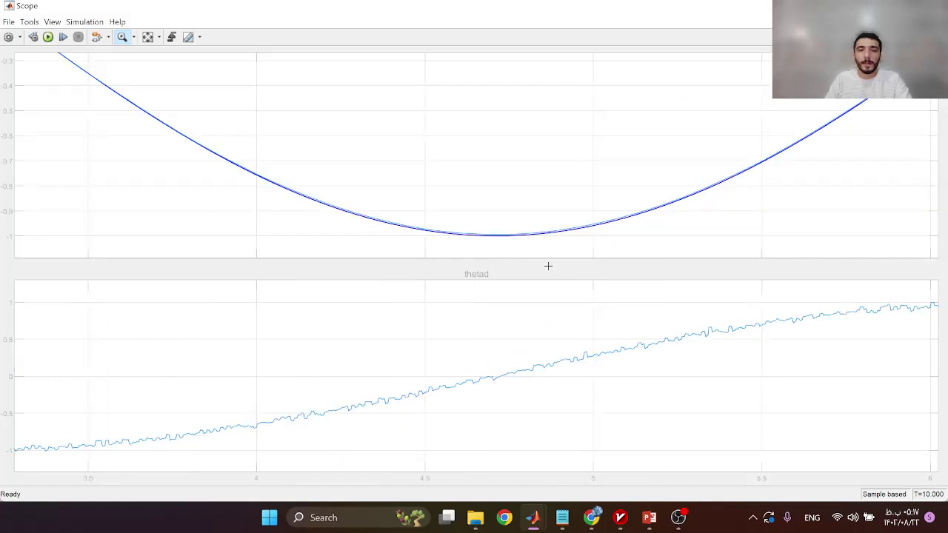
{"action": "left_click_drag", "start_coordinate": [456, 206], "coordinate": [560, 232]}
{"action": "scroll", "coordinate": [445, 214], "scroll_direction": "down", "scroll_amount": 1}
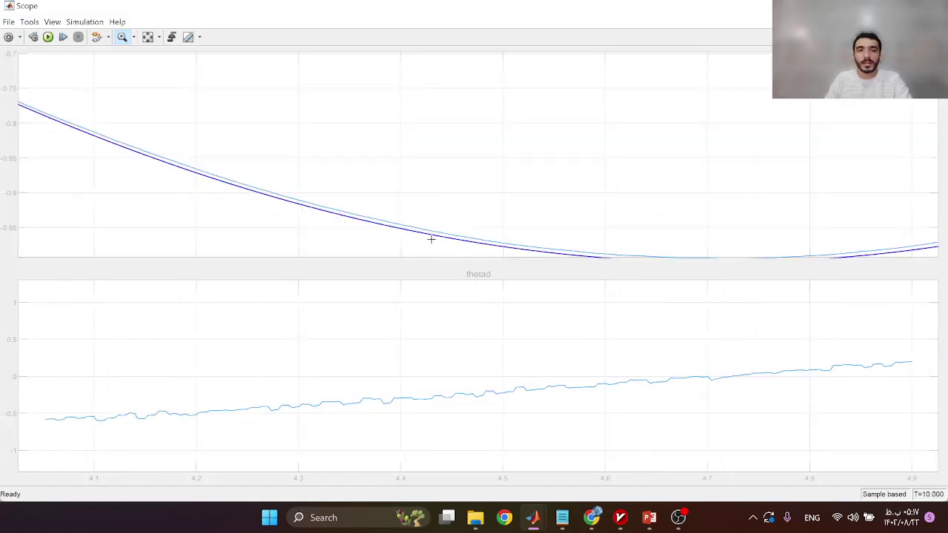
{"action": "scroll", "coordinate": [354, 204], "scroll_direction": "down", "scroll_amount": 4}
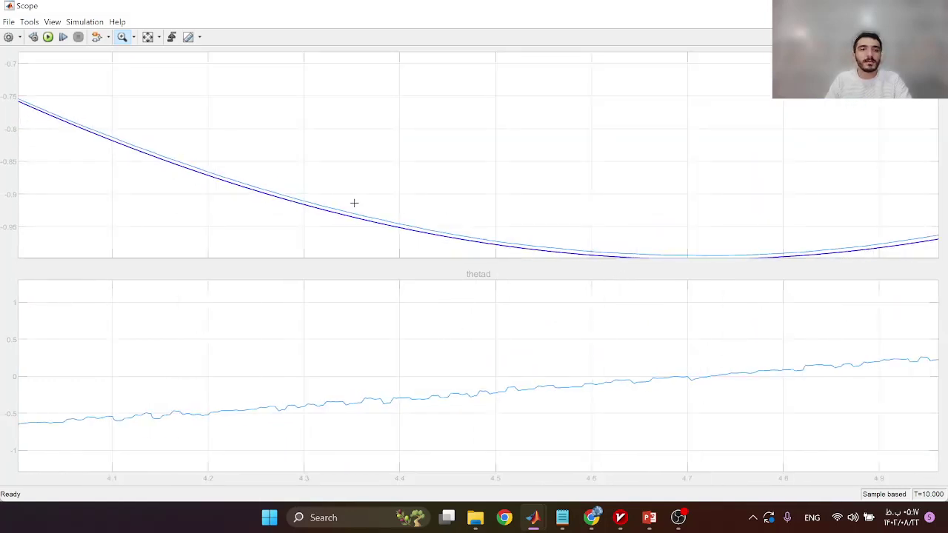
Step: Examine how closely theta follows the sine reference around its first peak, close the Scope and show the whole model
{"action": "left_click", "coordinate": [147, 38]}
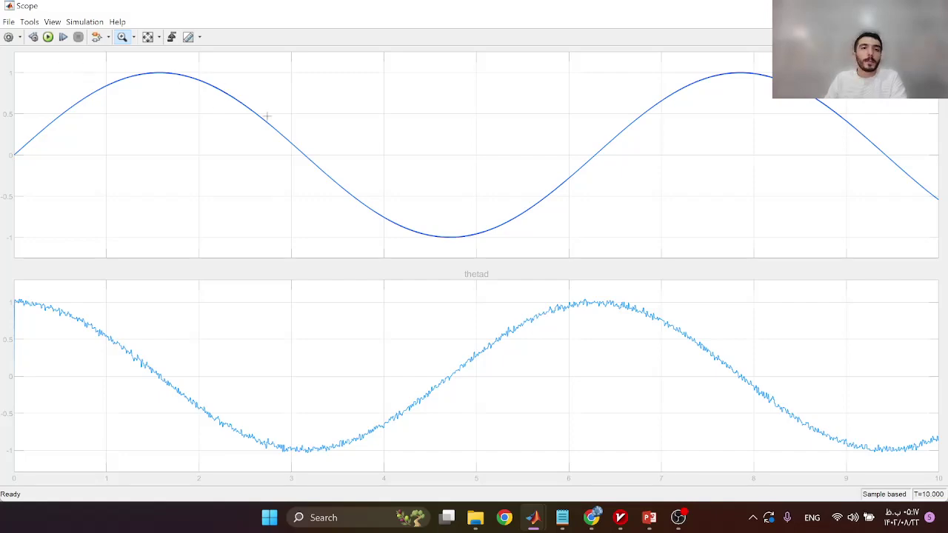
{"action": "left_click_drag", "start_coordinate": [267, 116], "coordinate": [364, 132]}
{"action": "left_click_drag", "start_coordinate": [148, 75], "coordinate": [607, 162]}
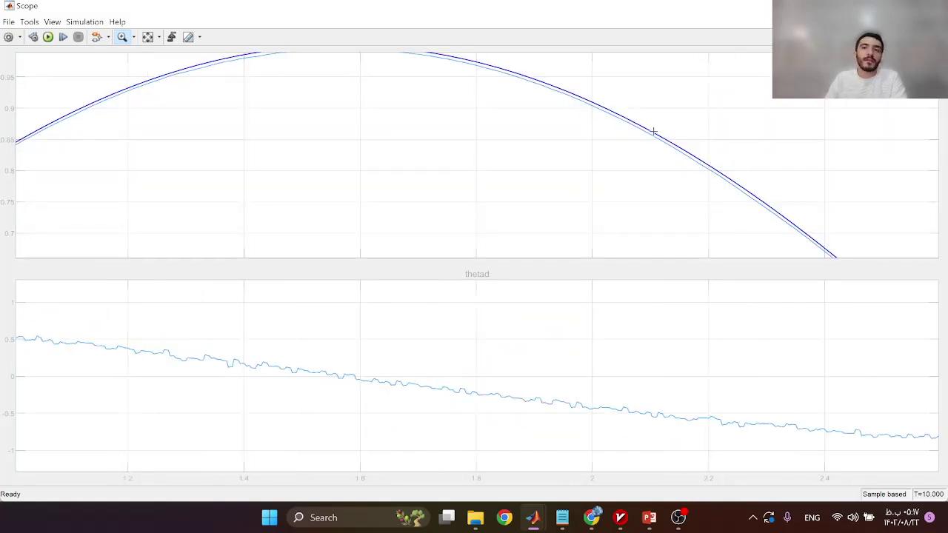
{"action": "left_click_drag", "start_coordinate": [581, 117], "coordinate": [709, 189]}
{"action": "left_click", "coordinate": [932, 6]}
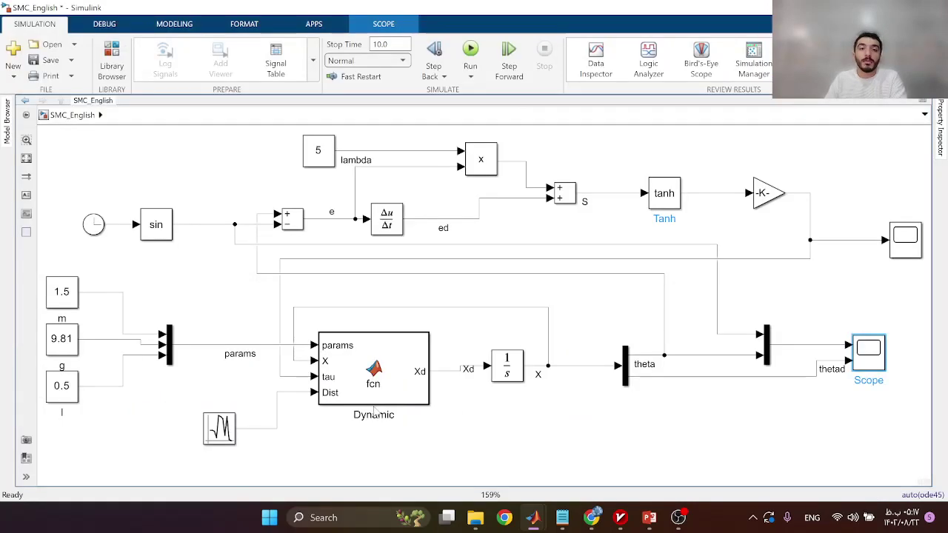
{"action": "left_click", "coordinate": [183, 273]}
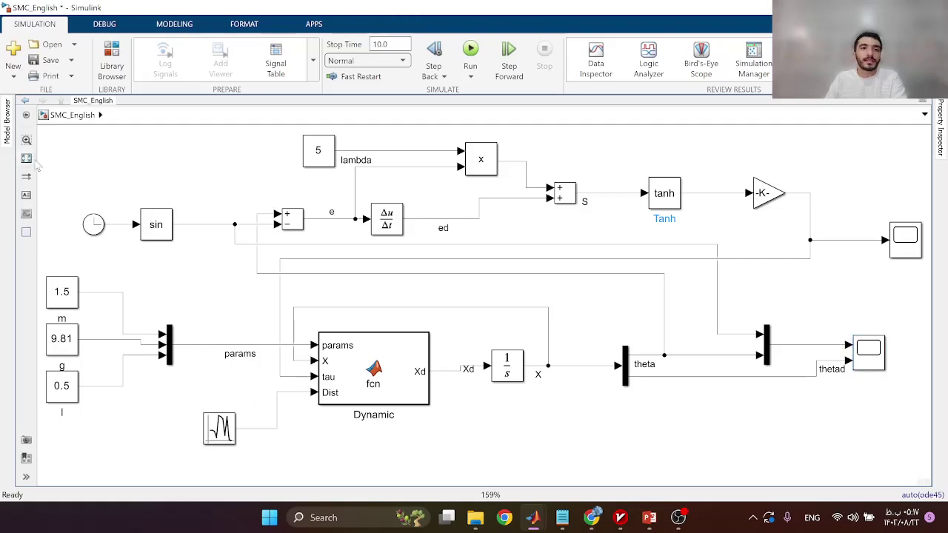
{"action": "left_click", "coordinate": [33, 161]}
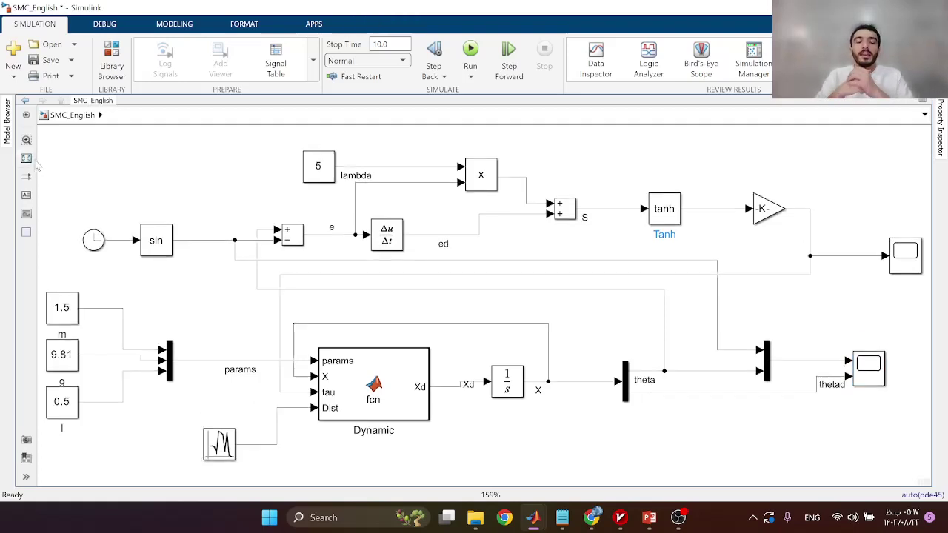